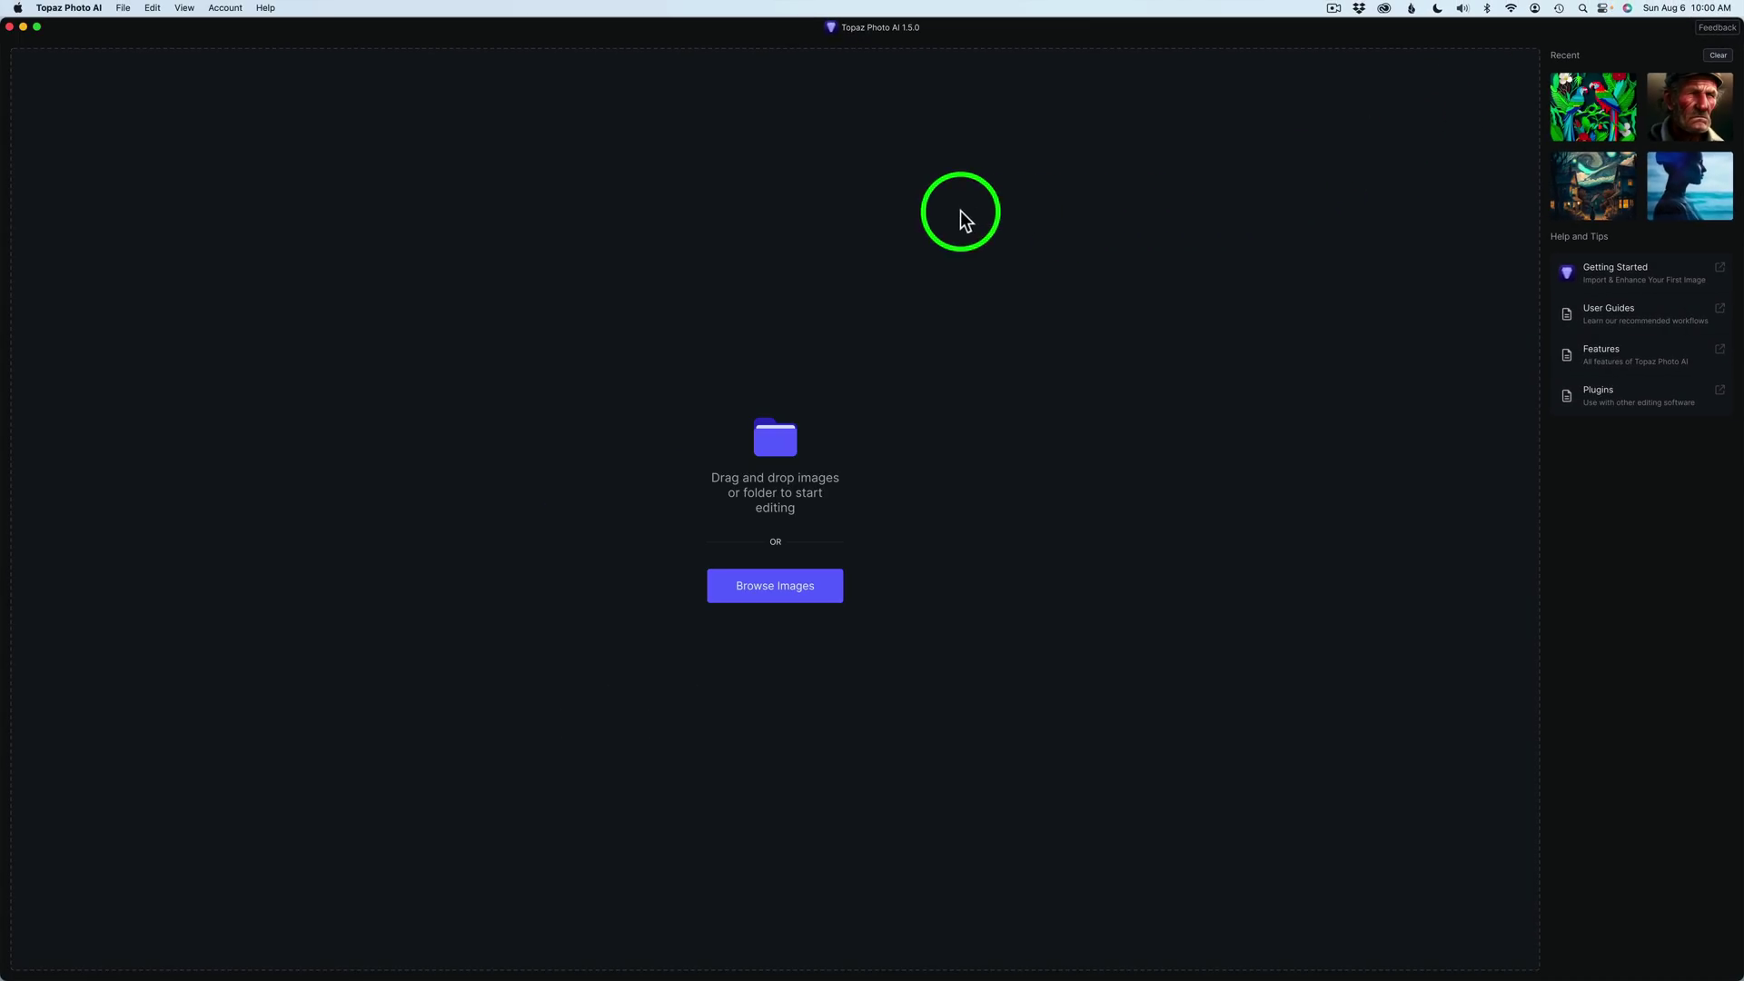
- Look up the release notes in the Topaz community forum and read the list of changes for Topaz Photo AI v1.5.0
left_click(266, 9)
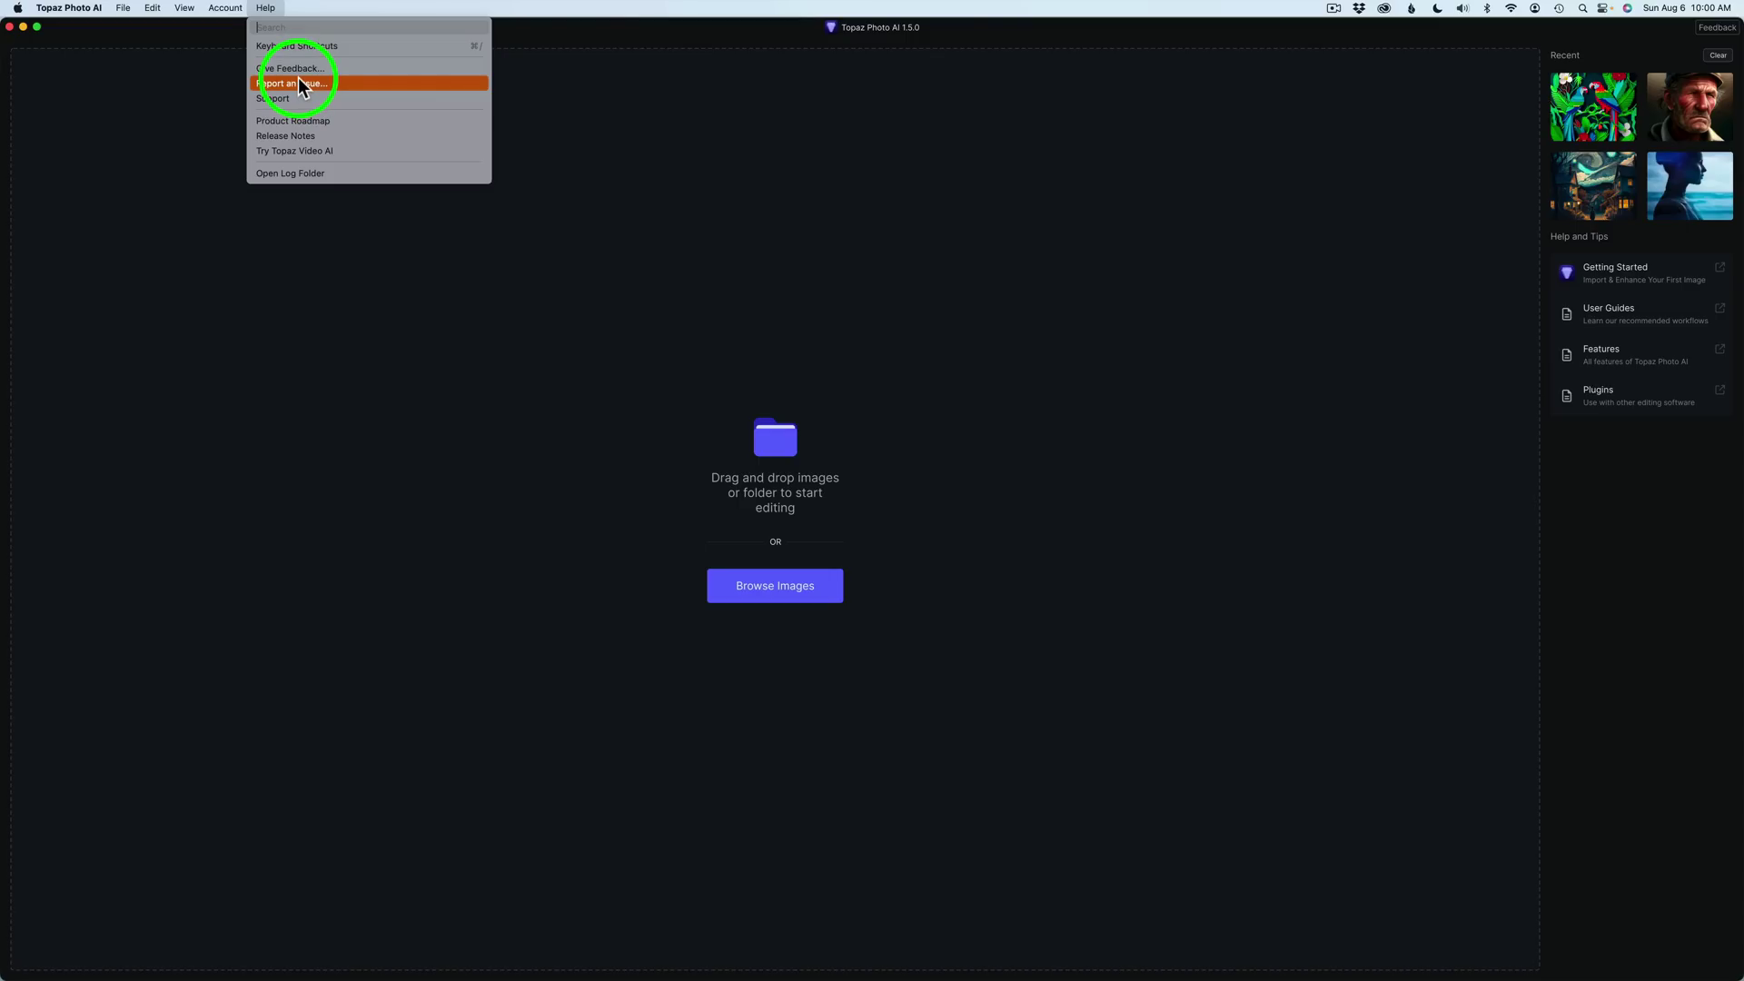
left_click(305, 138)
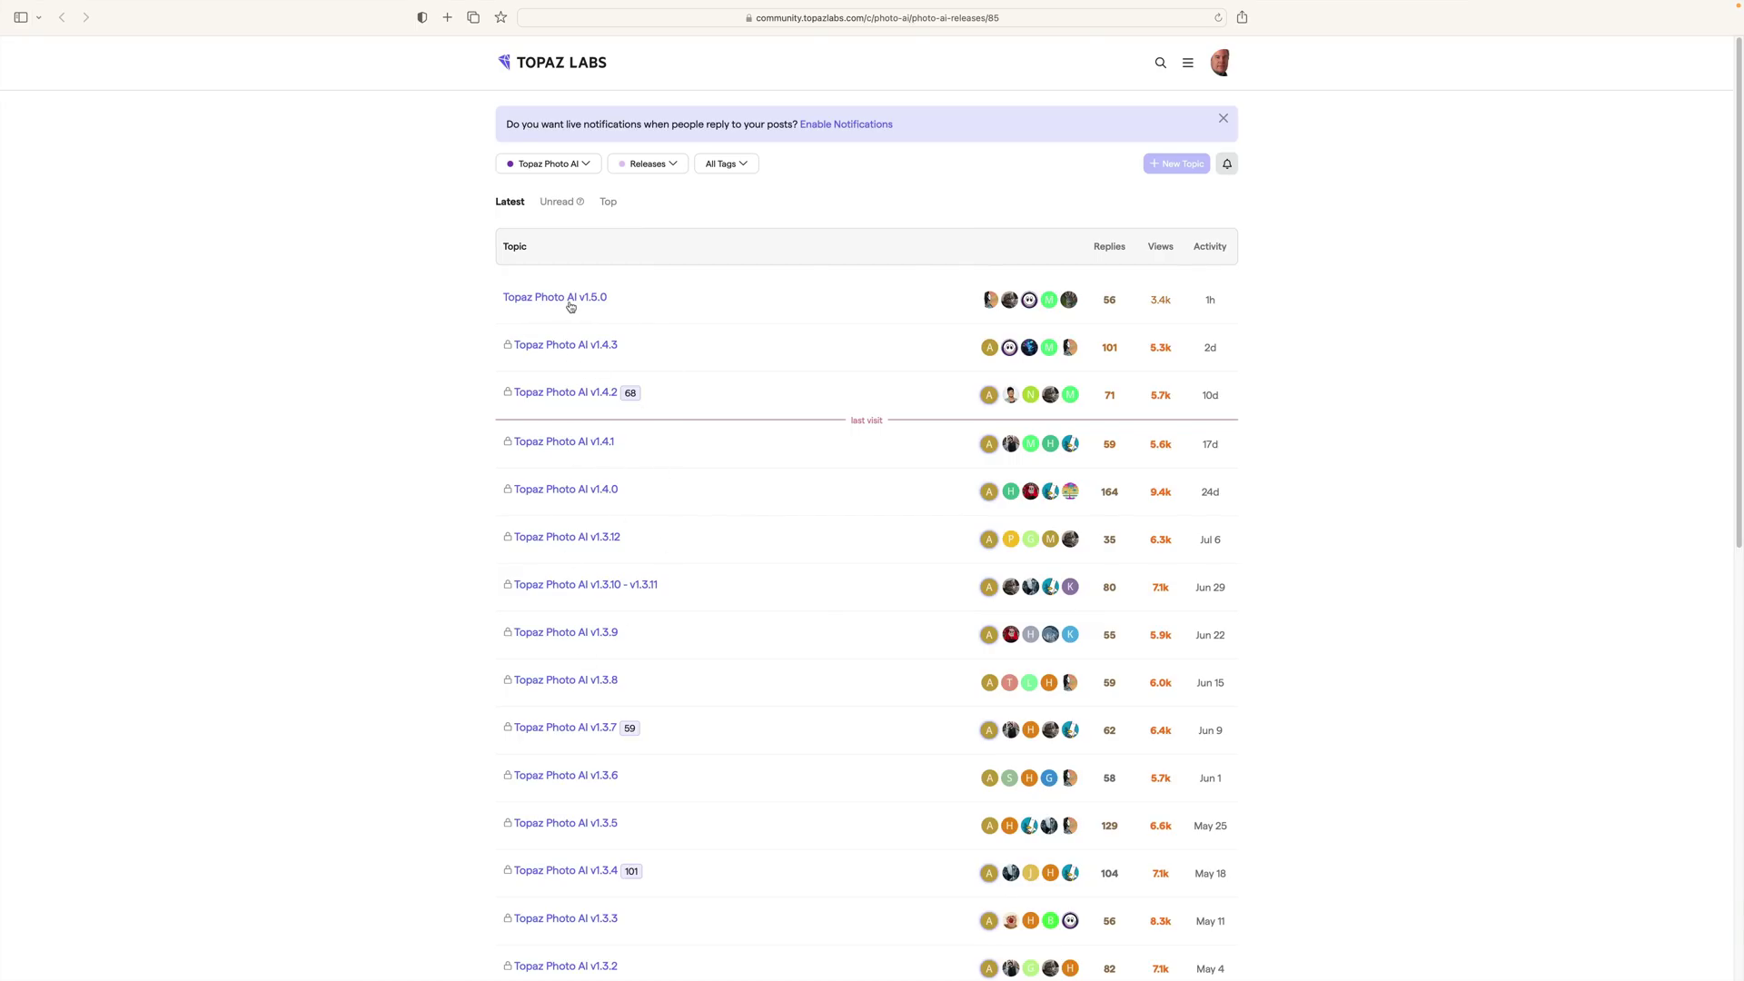
scroll(635, 475, "down", 7)
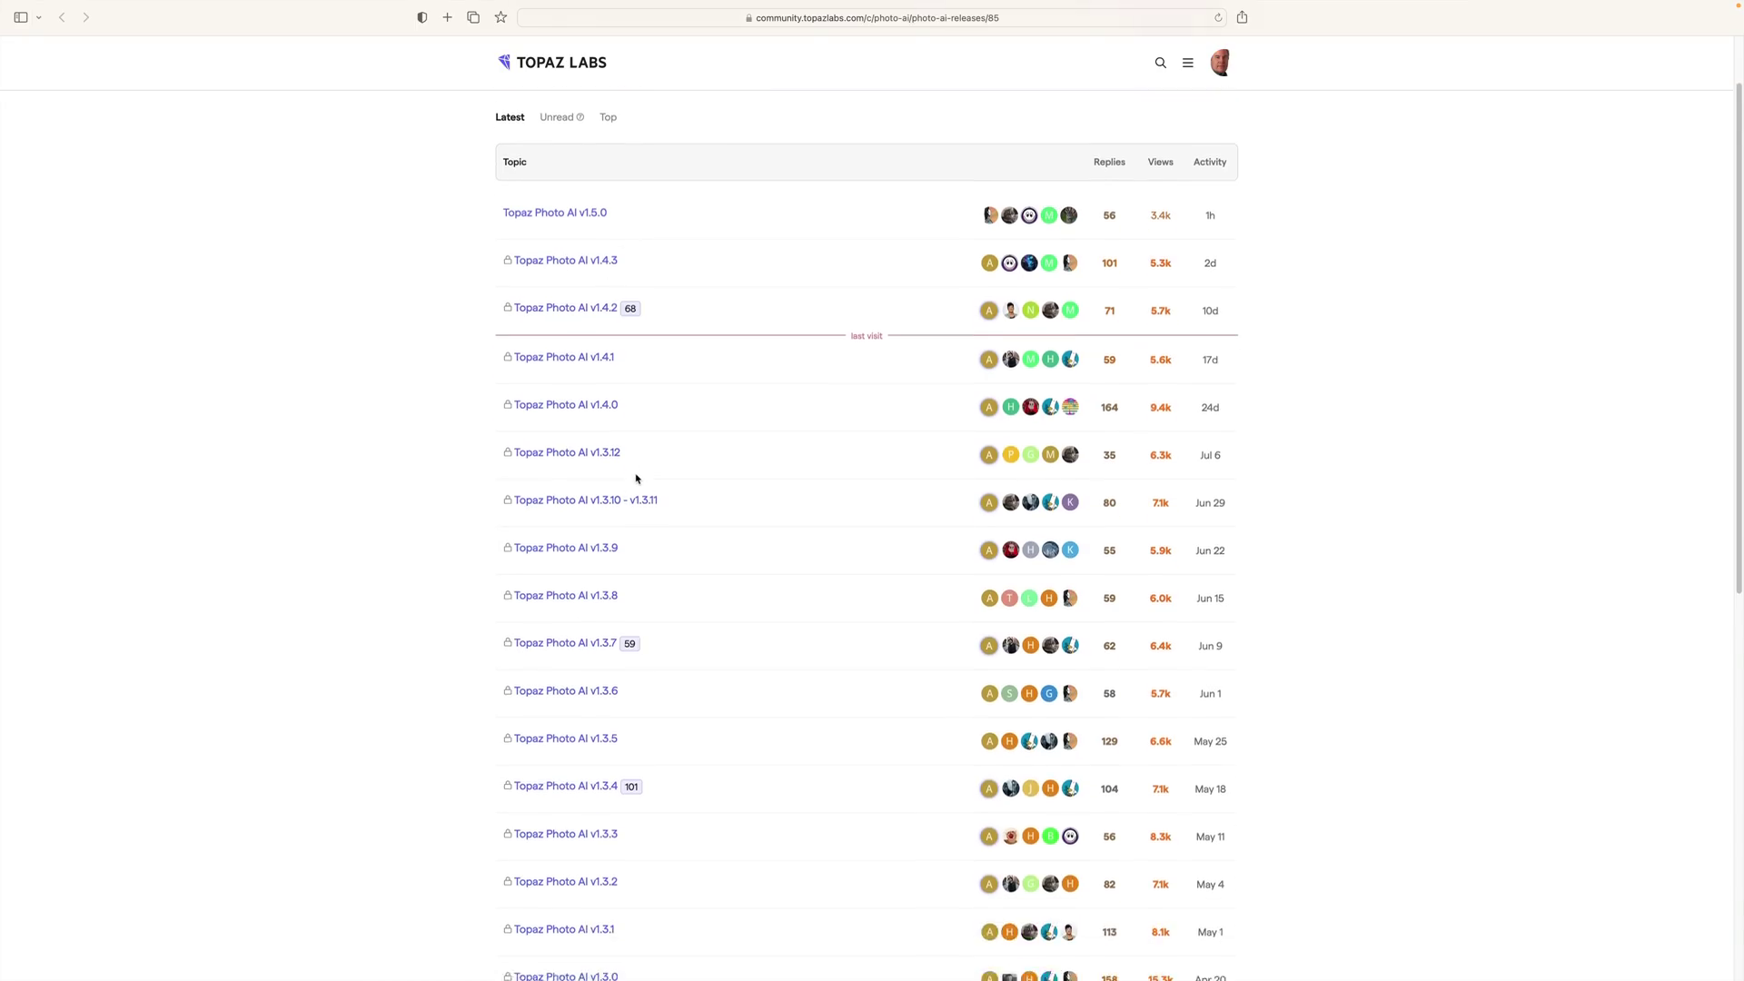
scroll(635, 475, "up", 7)
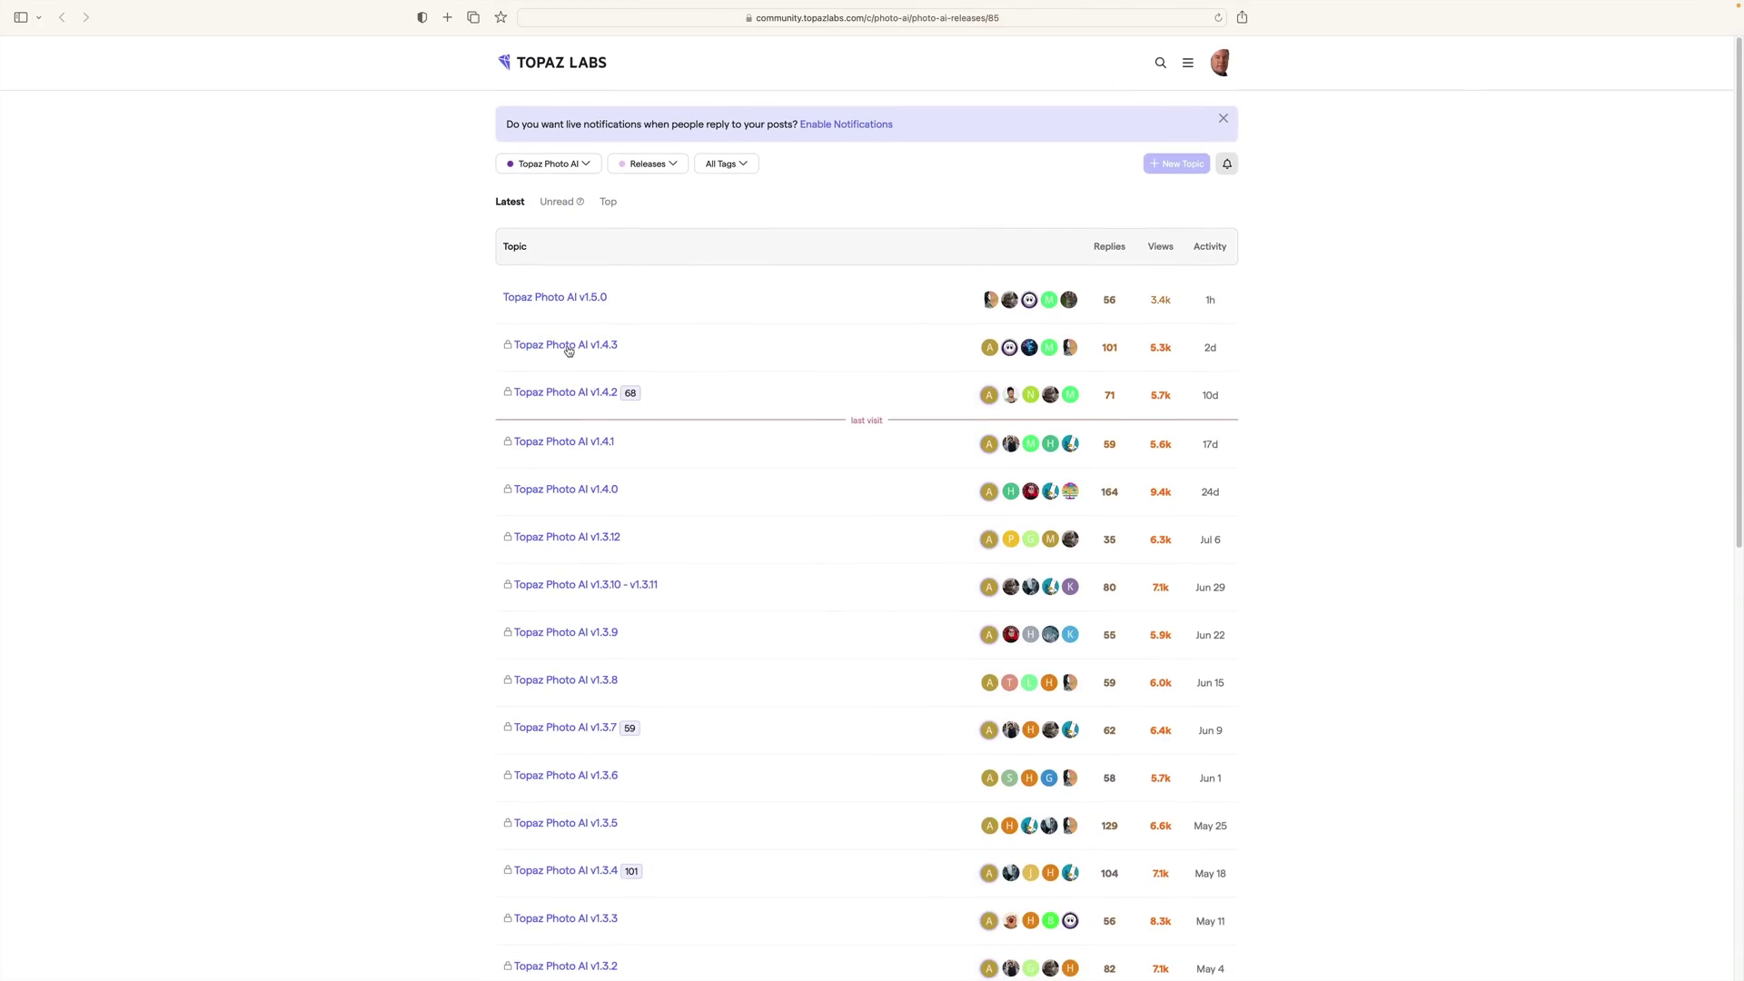
left_click(568, 298)
scroll(663, 353, "up", 15)
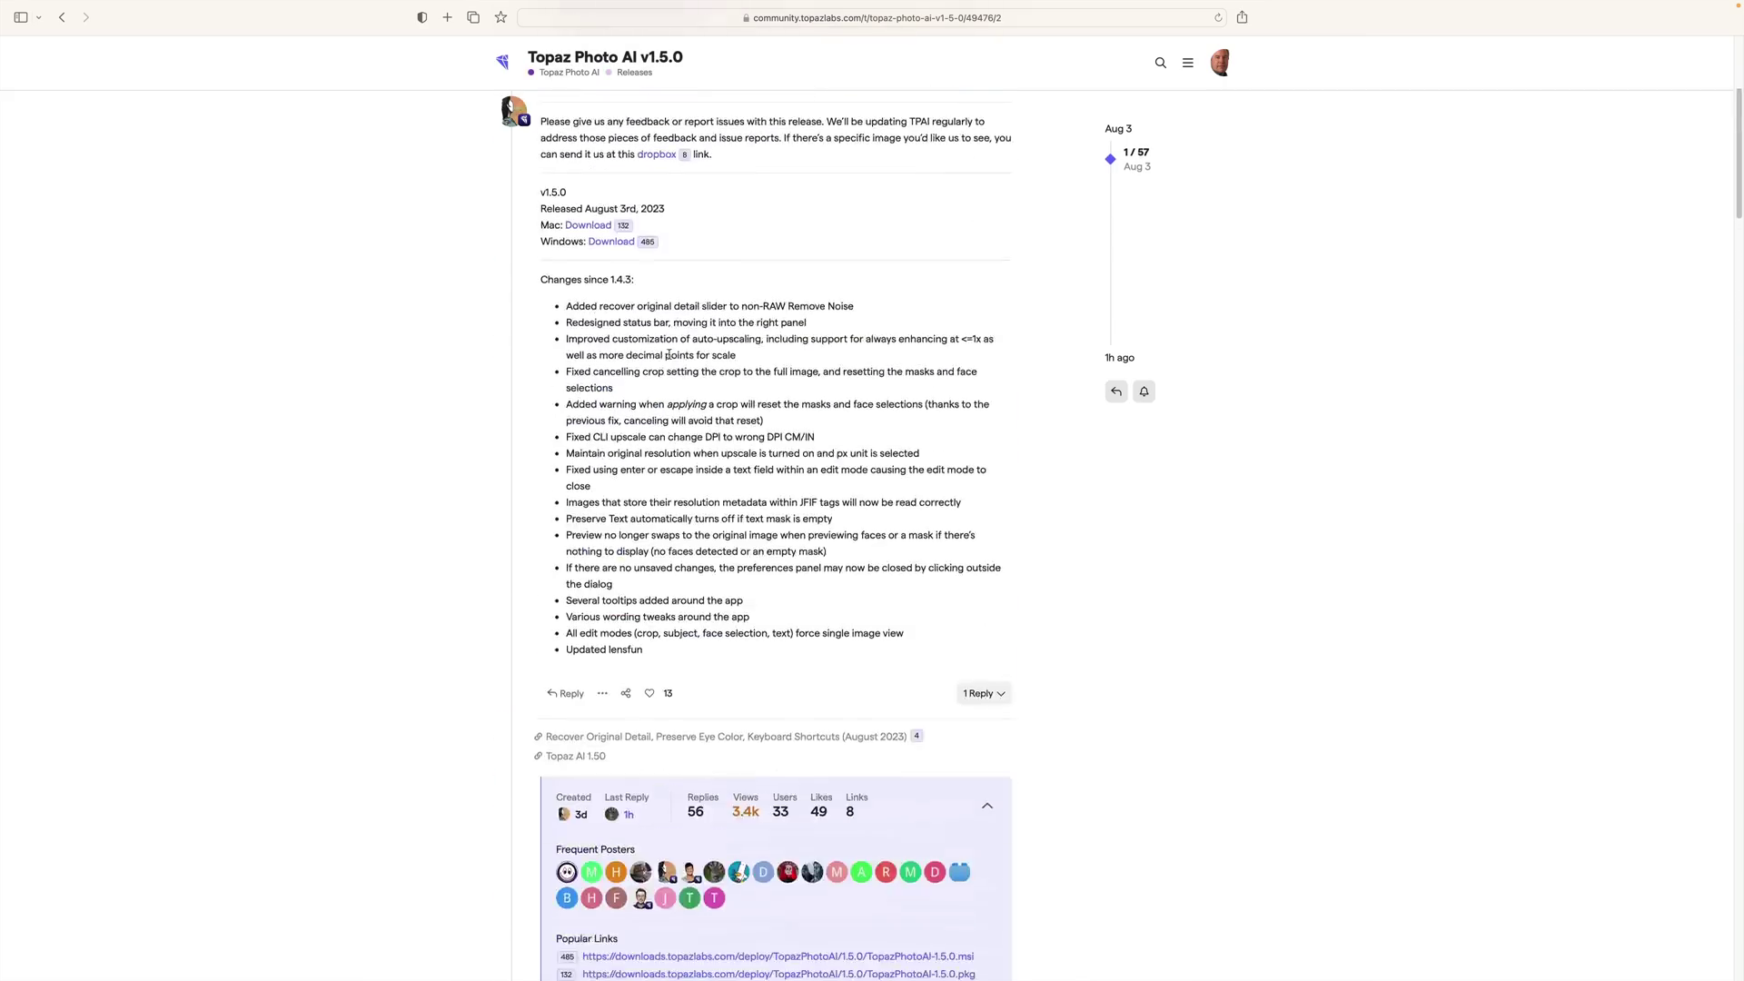
scroll(663, 321, "down", 2)
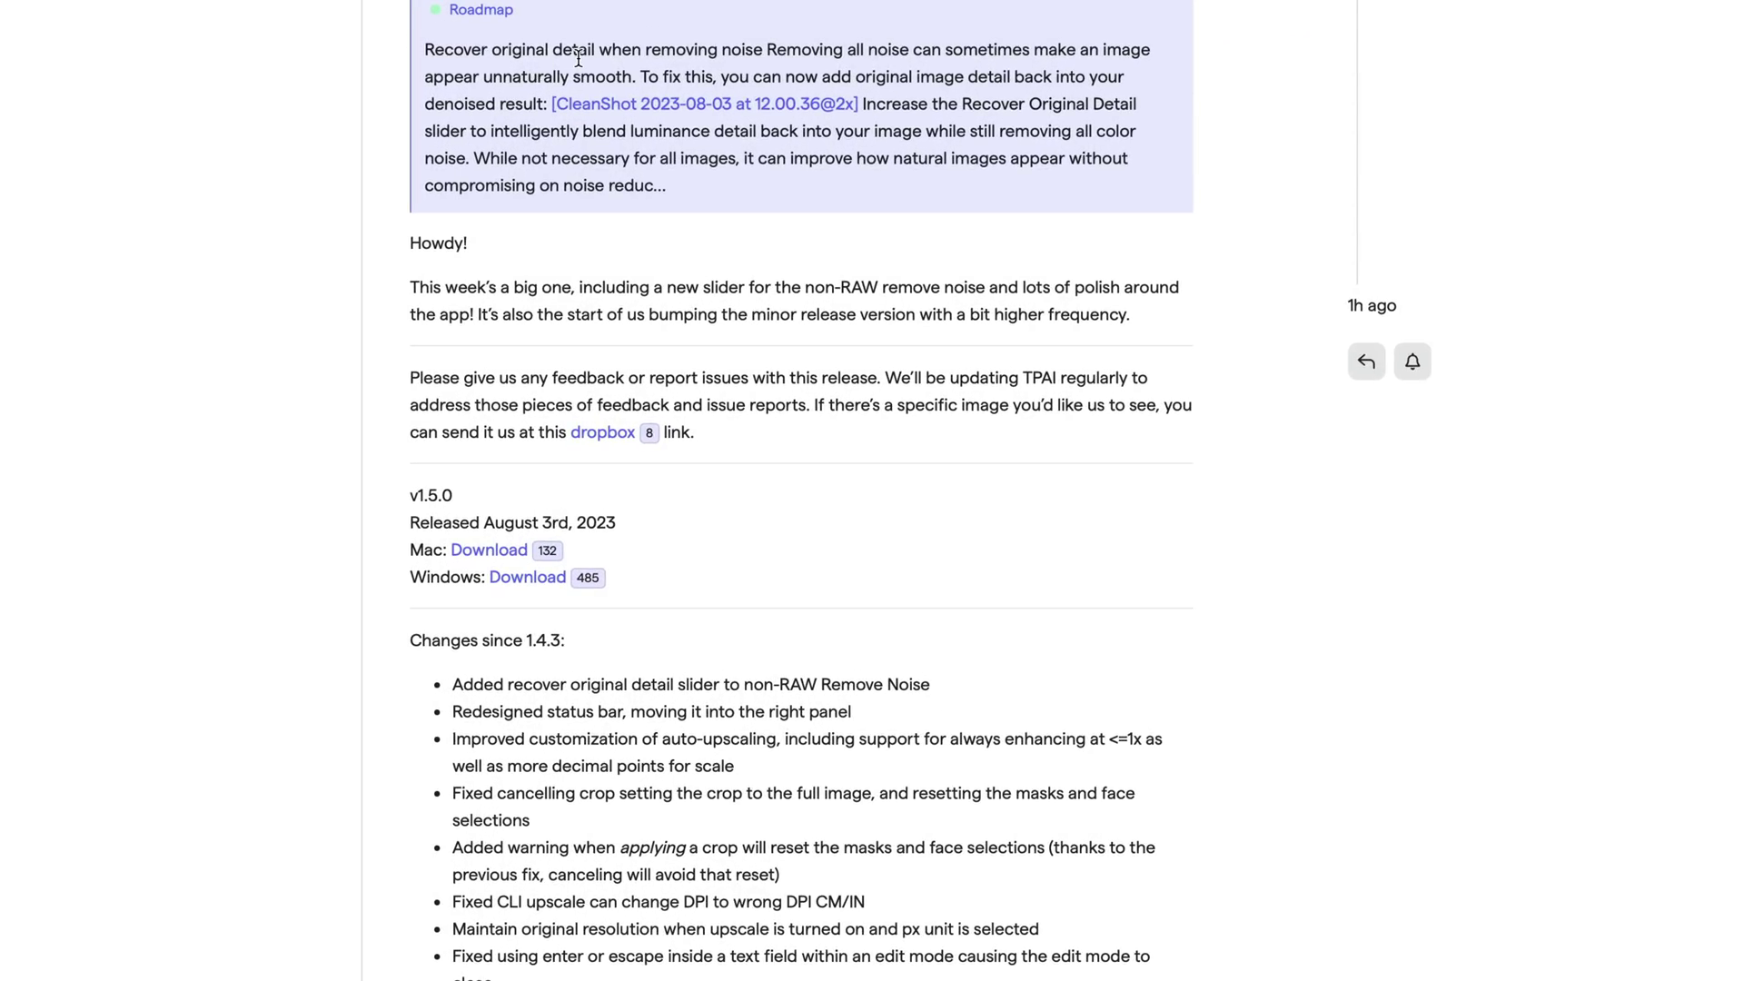
scroll(620, 89, "down", 6)
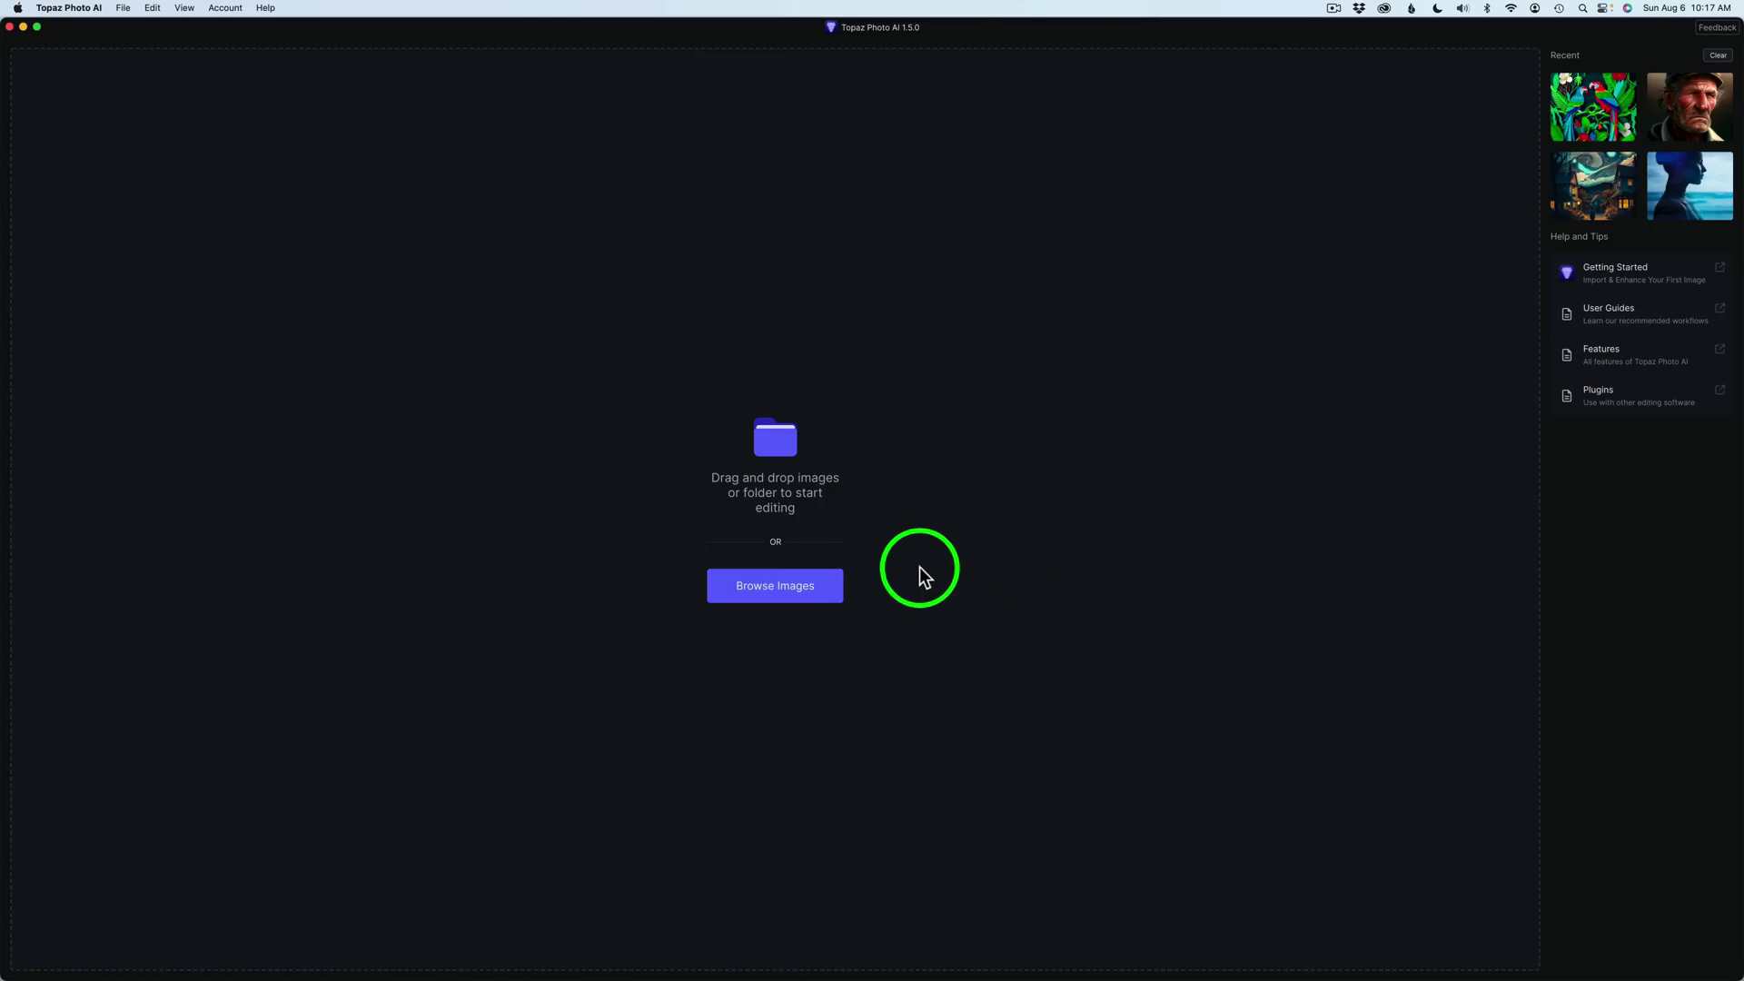
- Load the photo of the two women from Downloads and expand the filmstrip to check its Autopilot settings
left_click(803, 590)
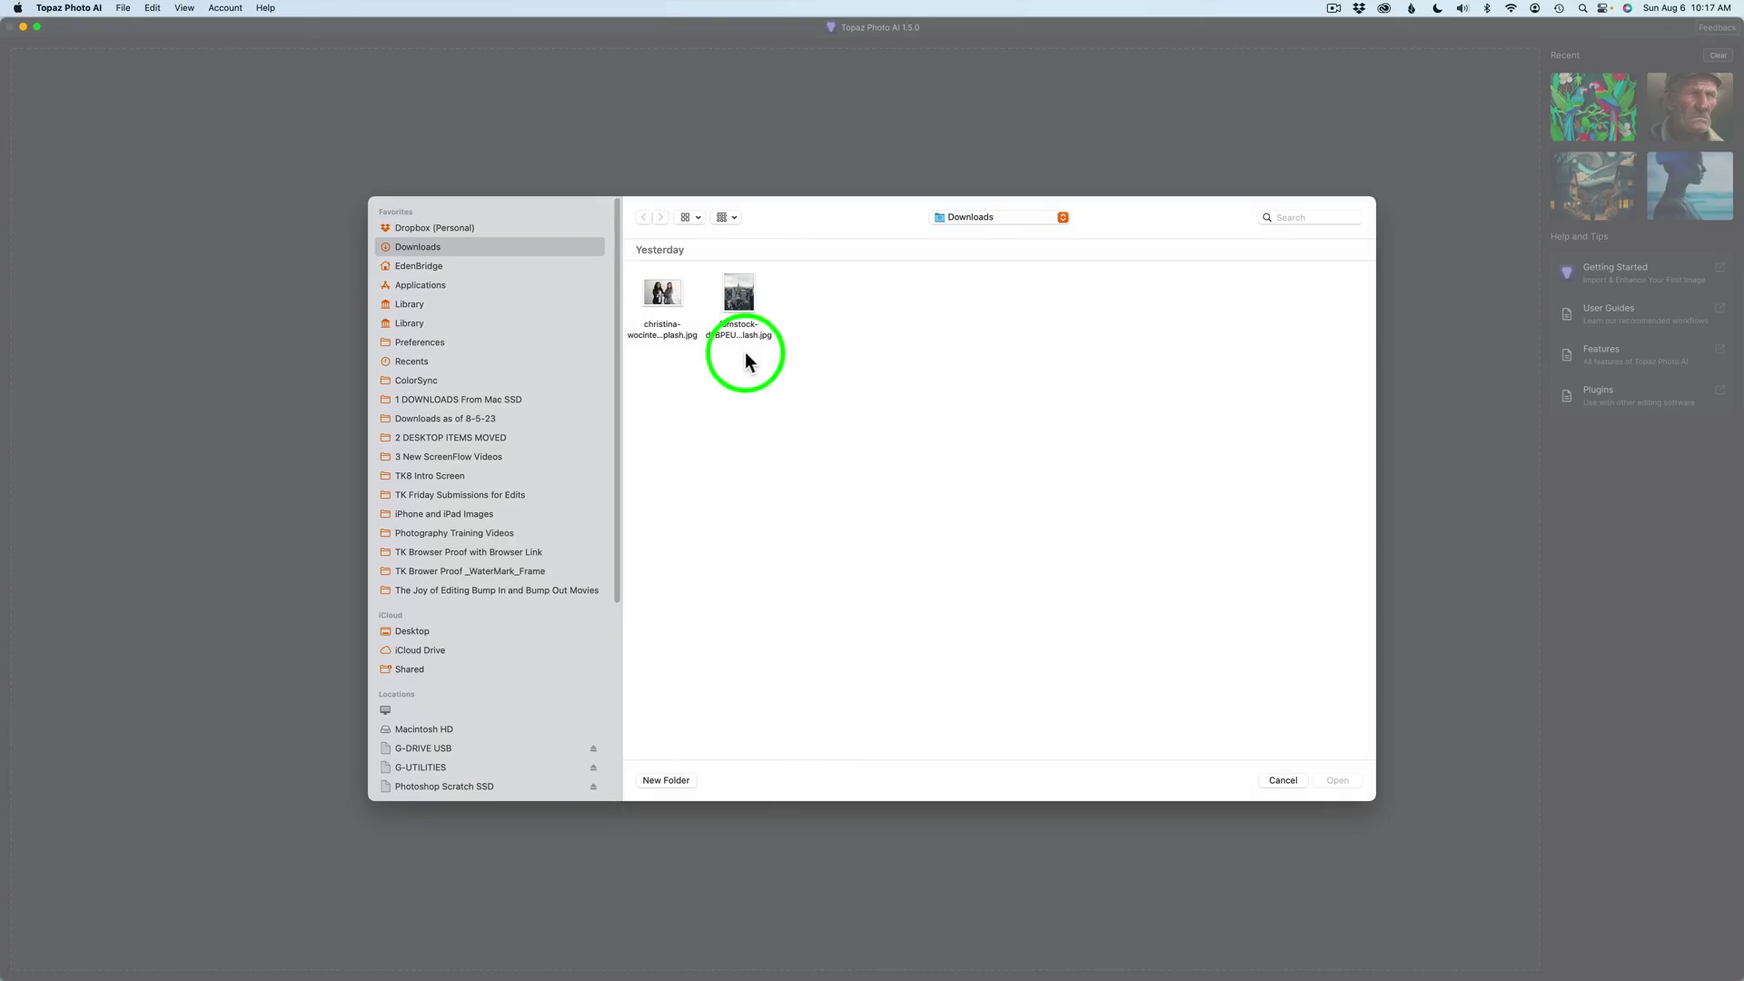
left_click(673, 298)
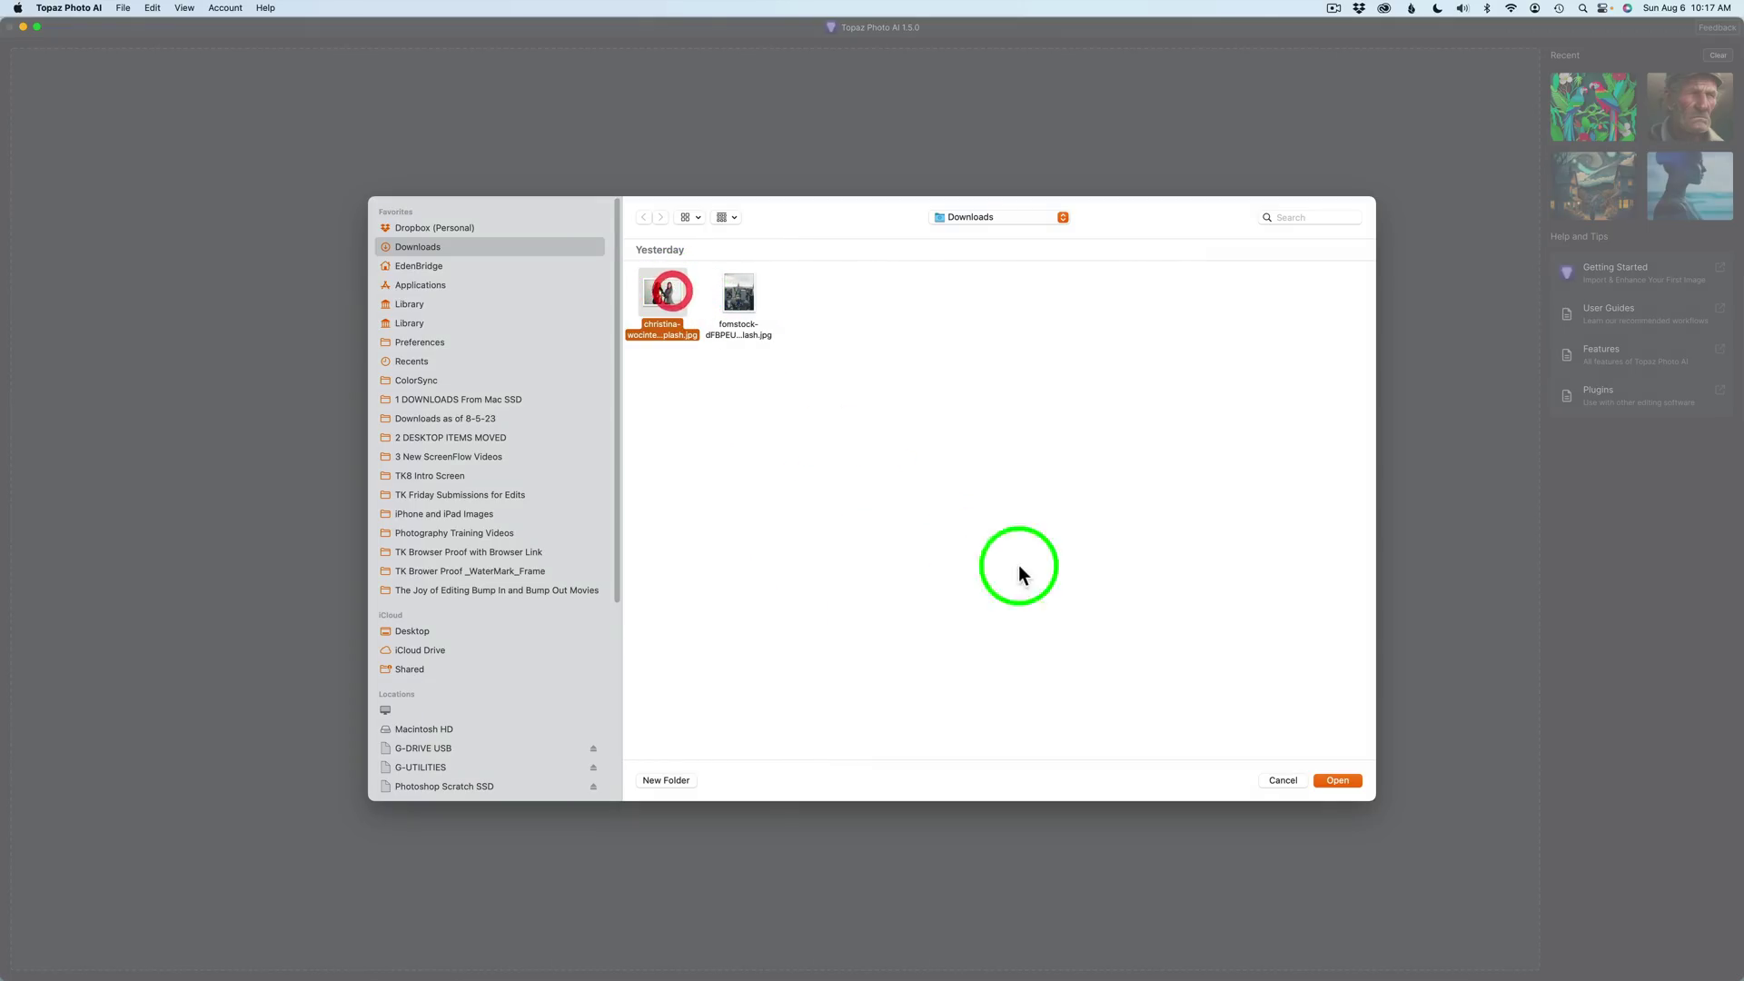
left_click(1337, 780)
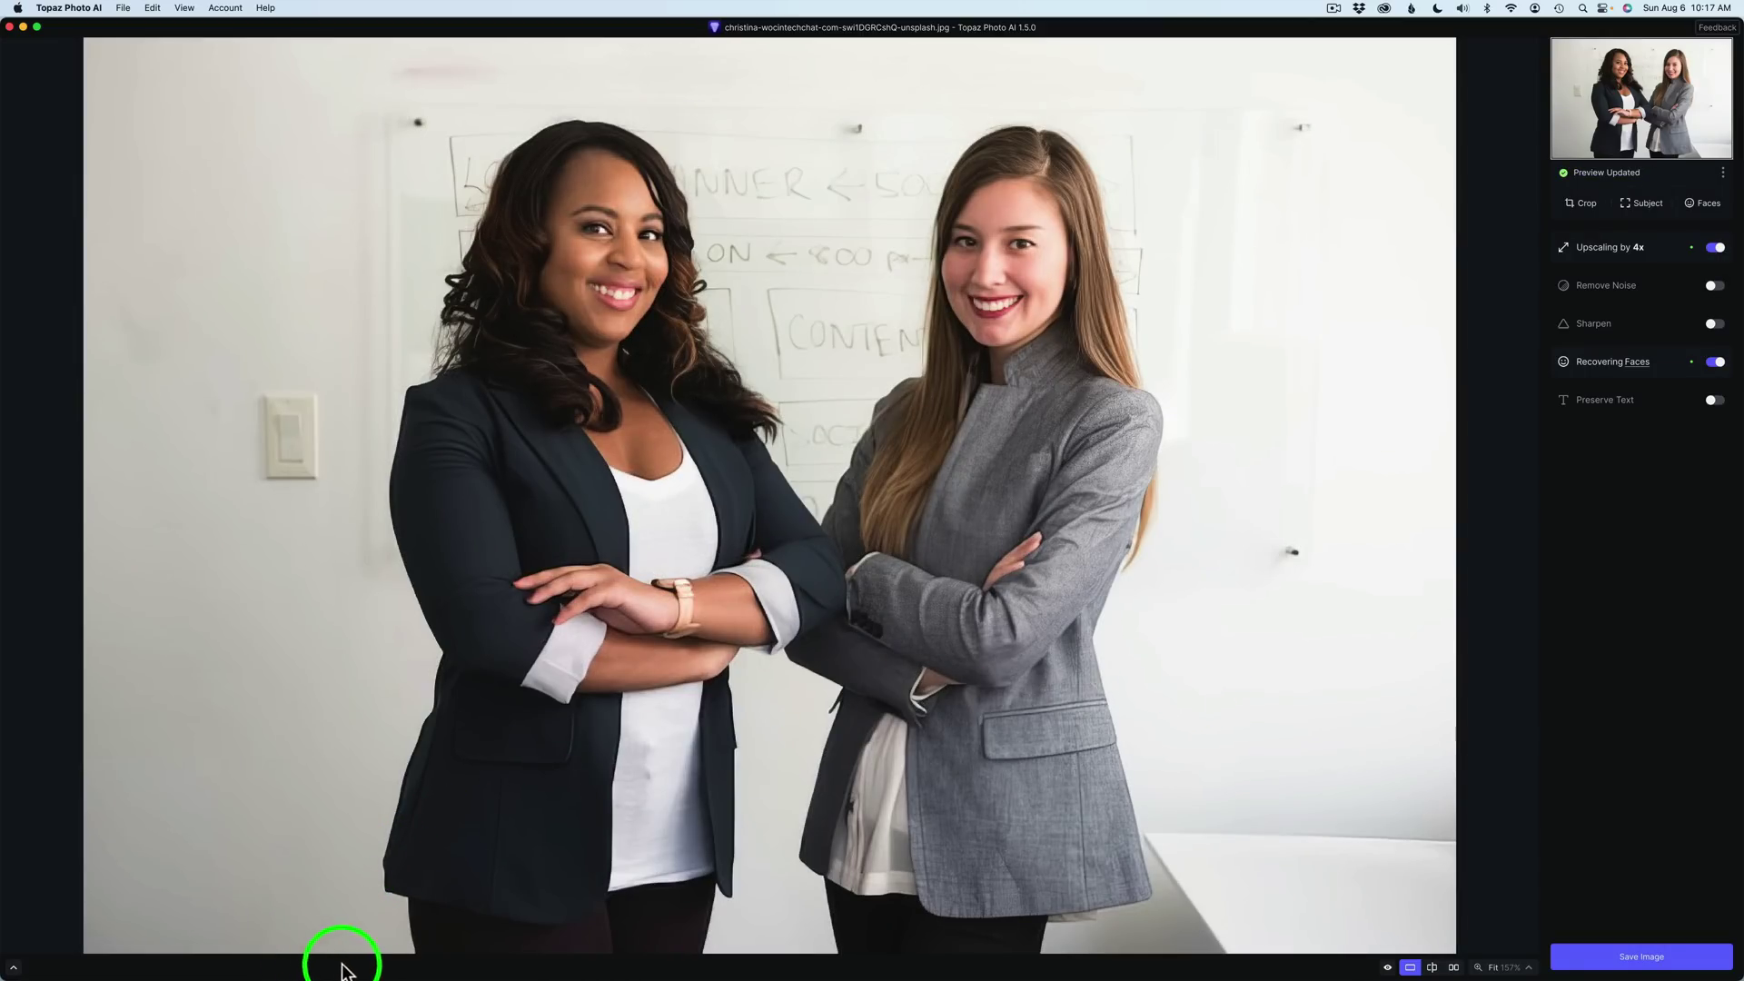
left_click(14, 967)
mouse_move(18, 959)
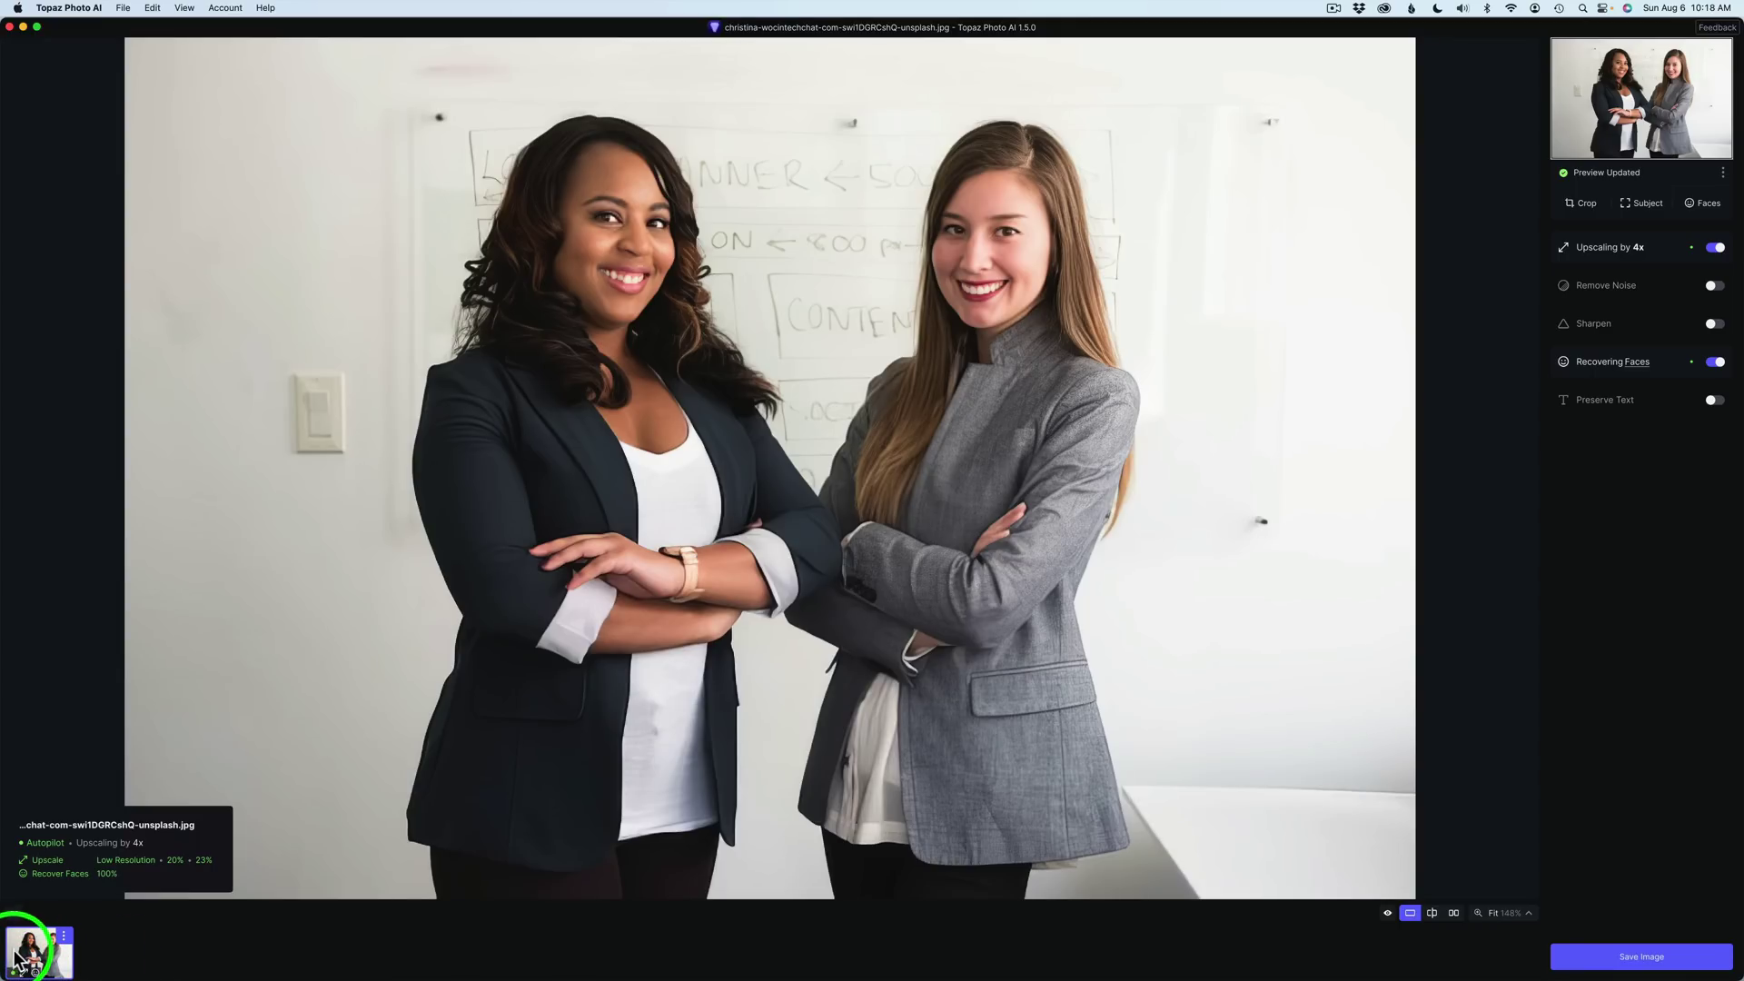
- Close the open photo and load both JPG images from Downloads together
left_click(122, 8)
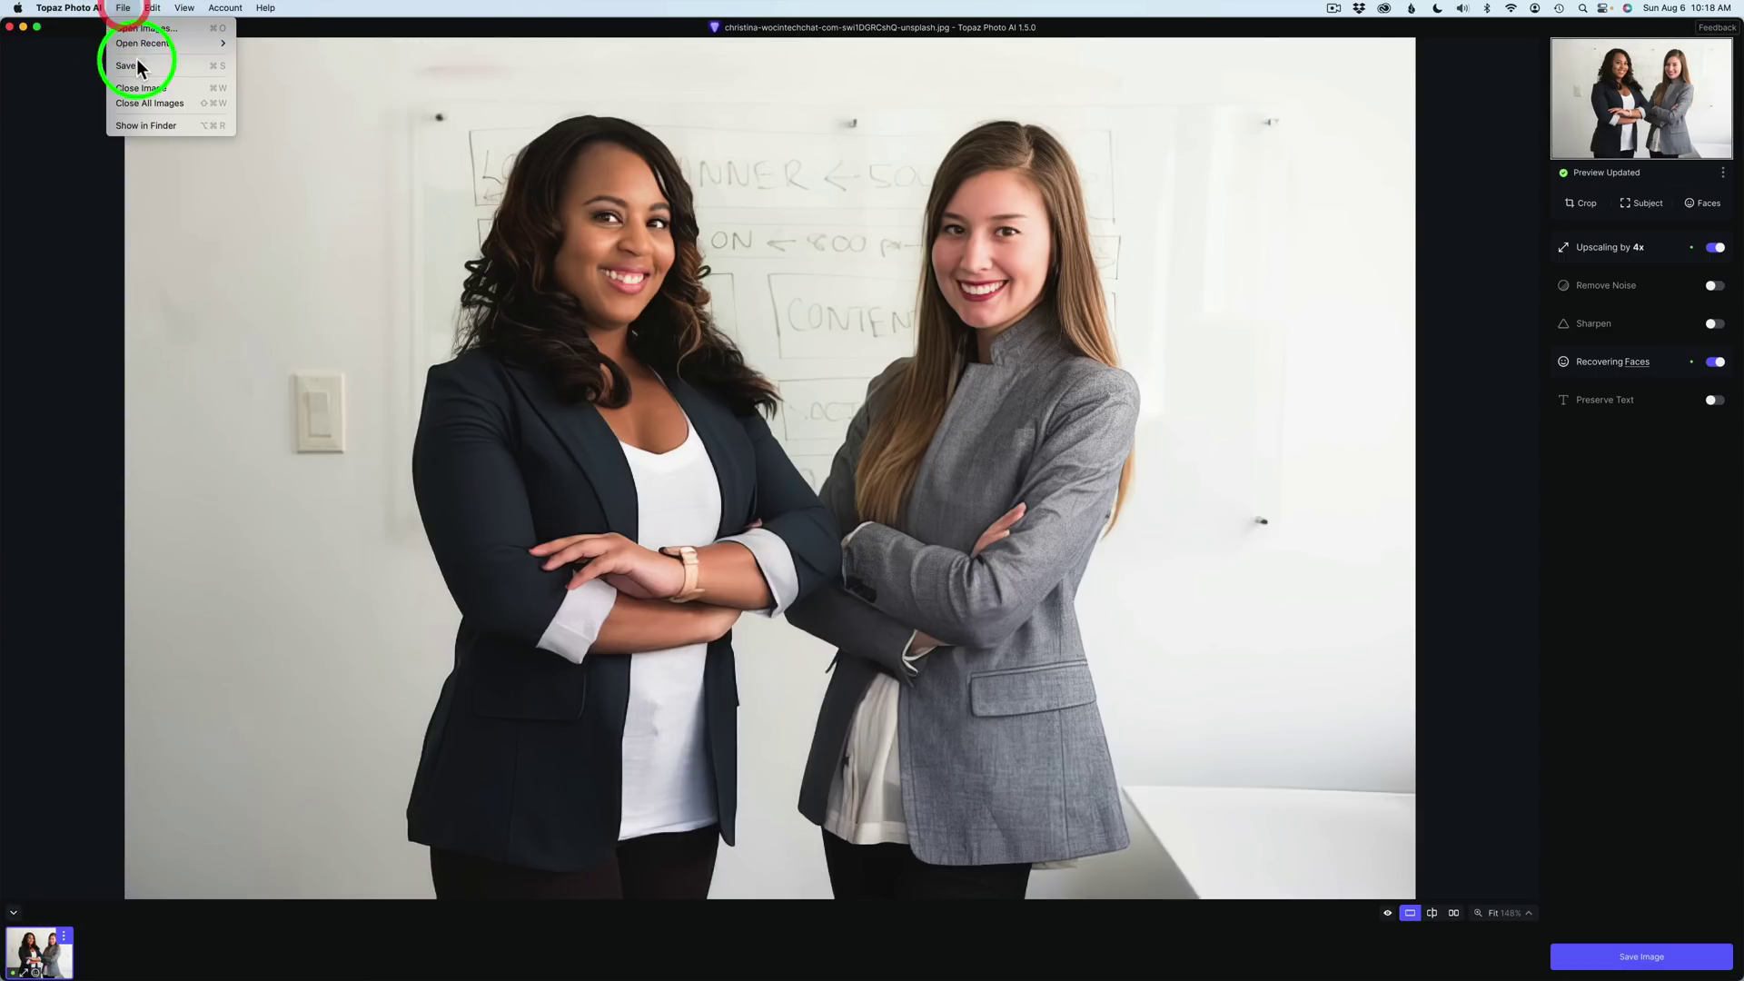
left_click(144, 87)
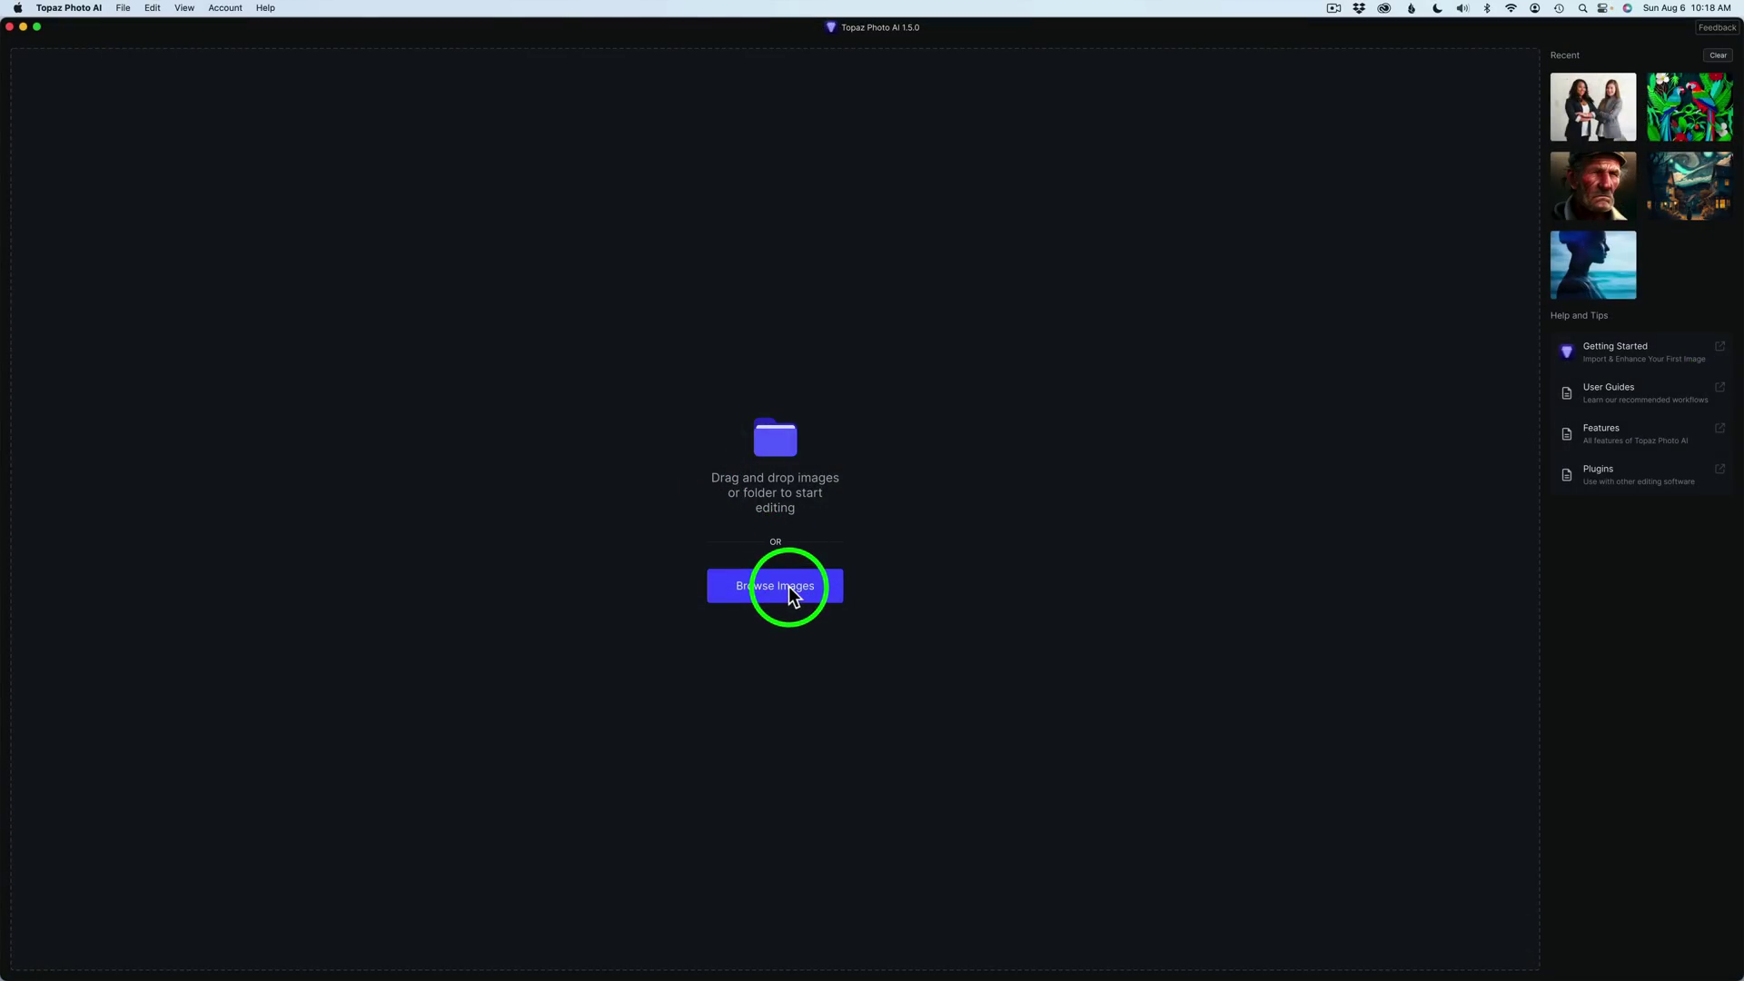
left_click(789, 586)
left_click_drag(833, 298, 668, 307)
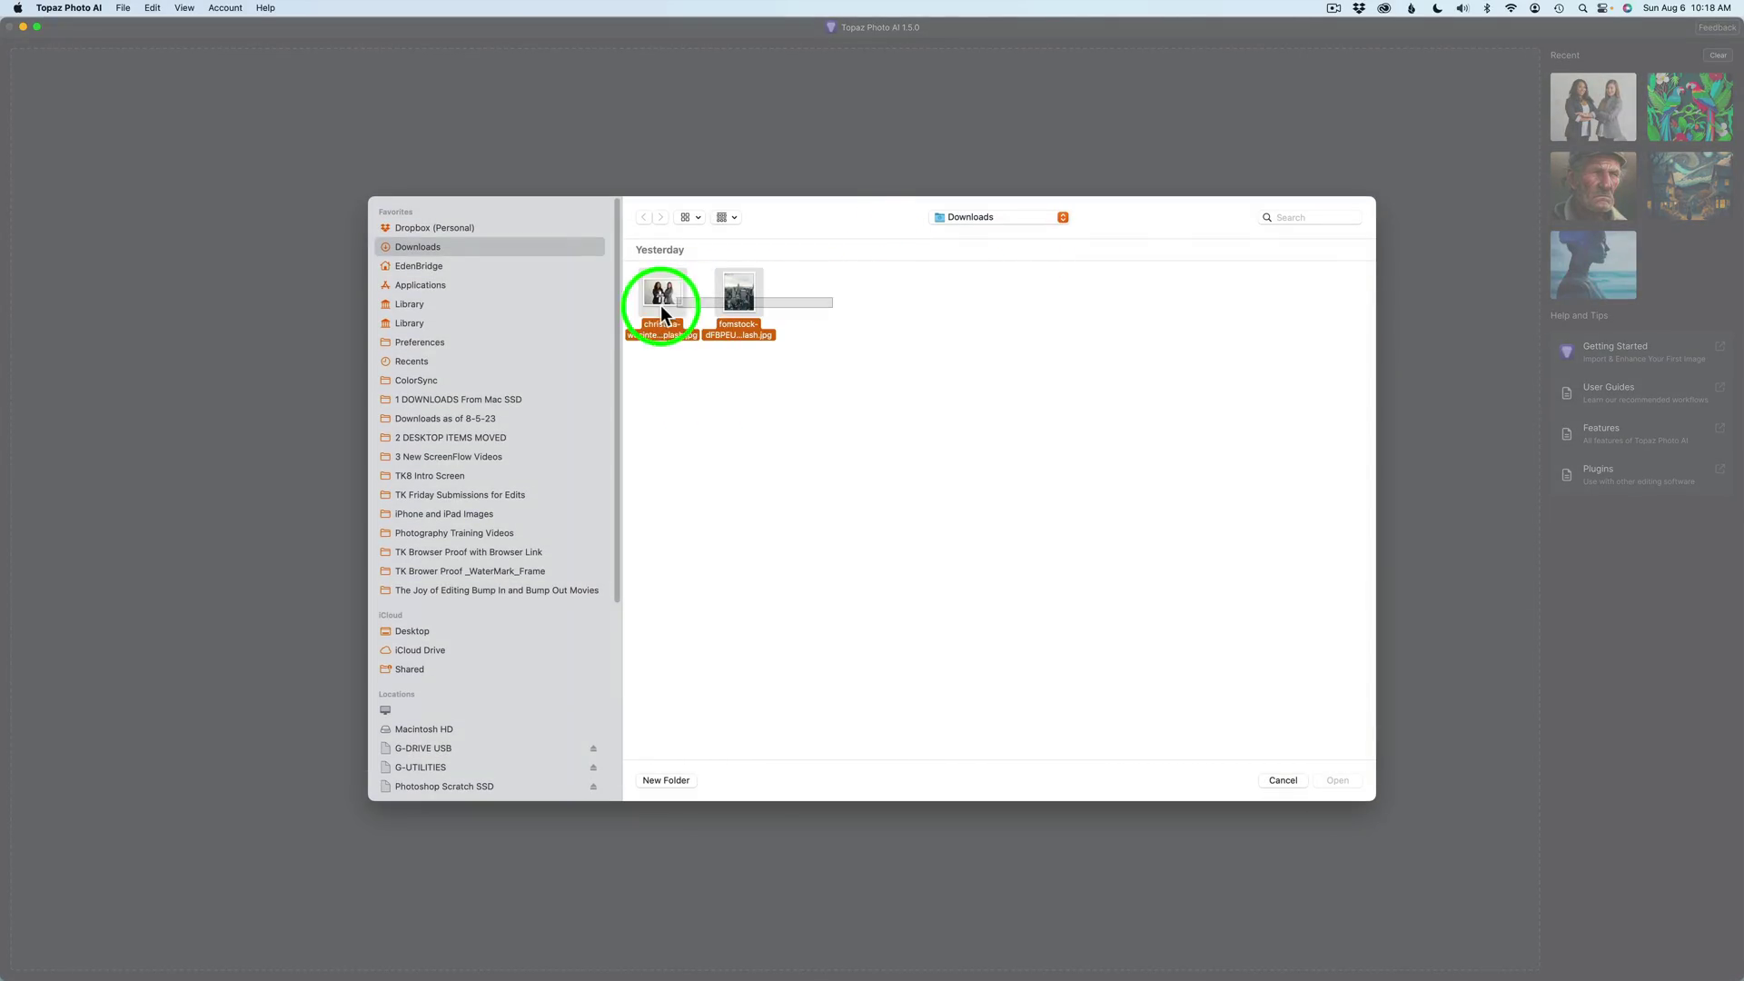
left_click(1339, 781)
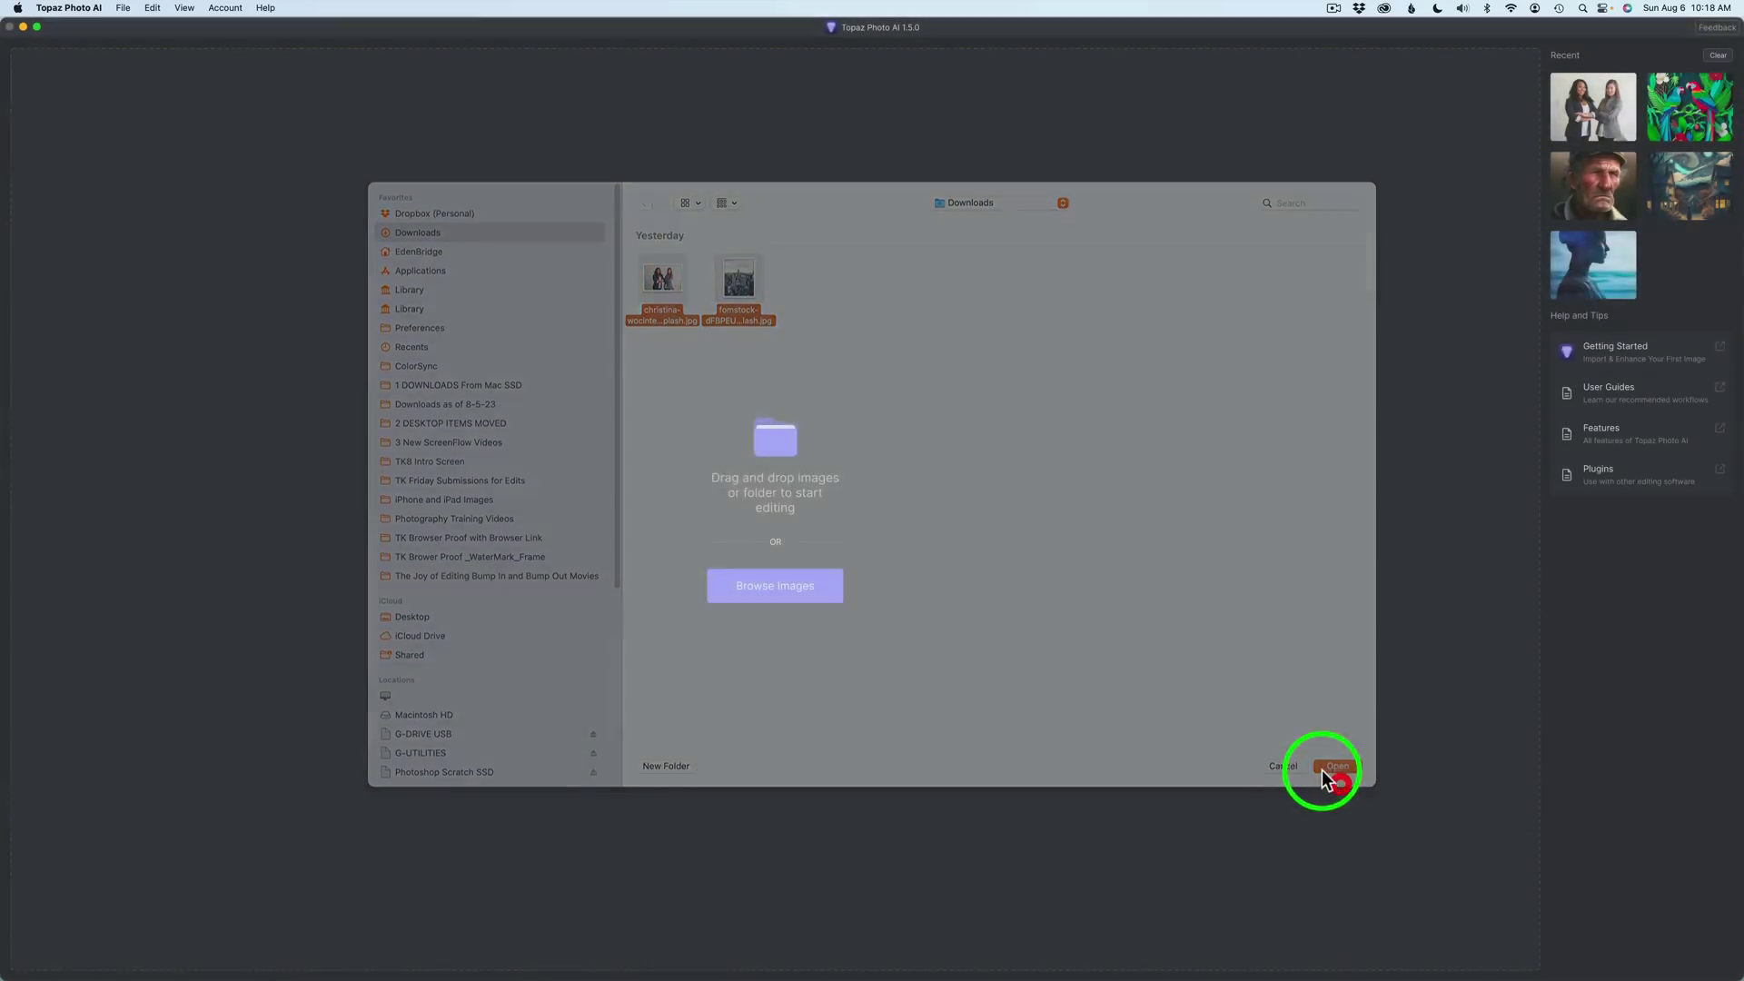
- Collapse the filmstrip and expand it again to view the thumbnails of both images
mouse_move(52, 958)
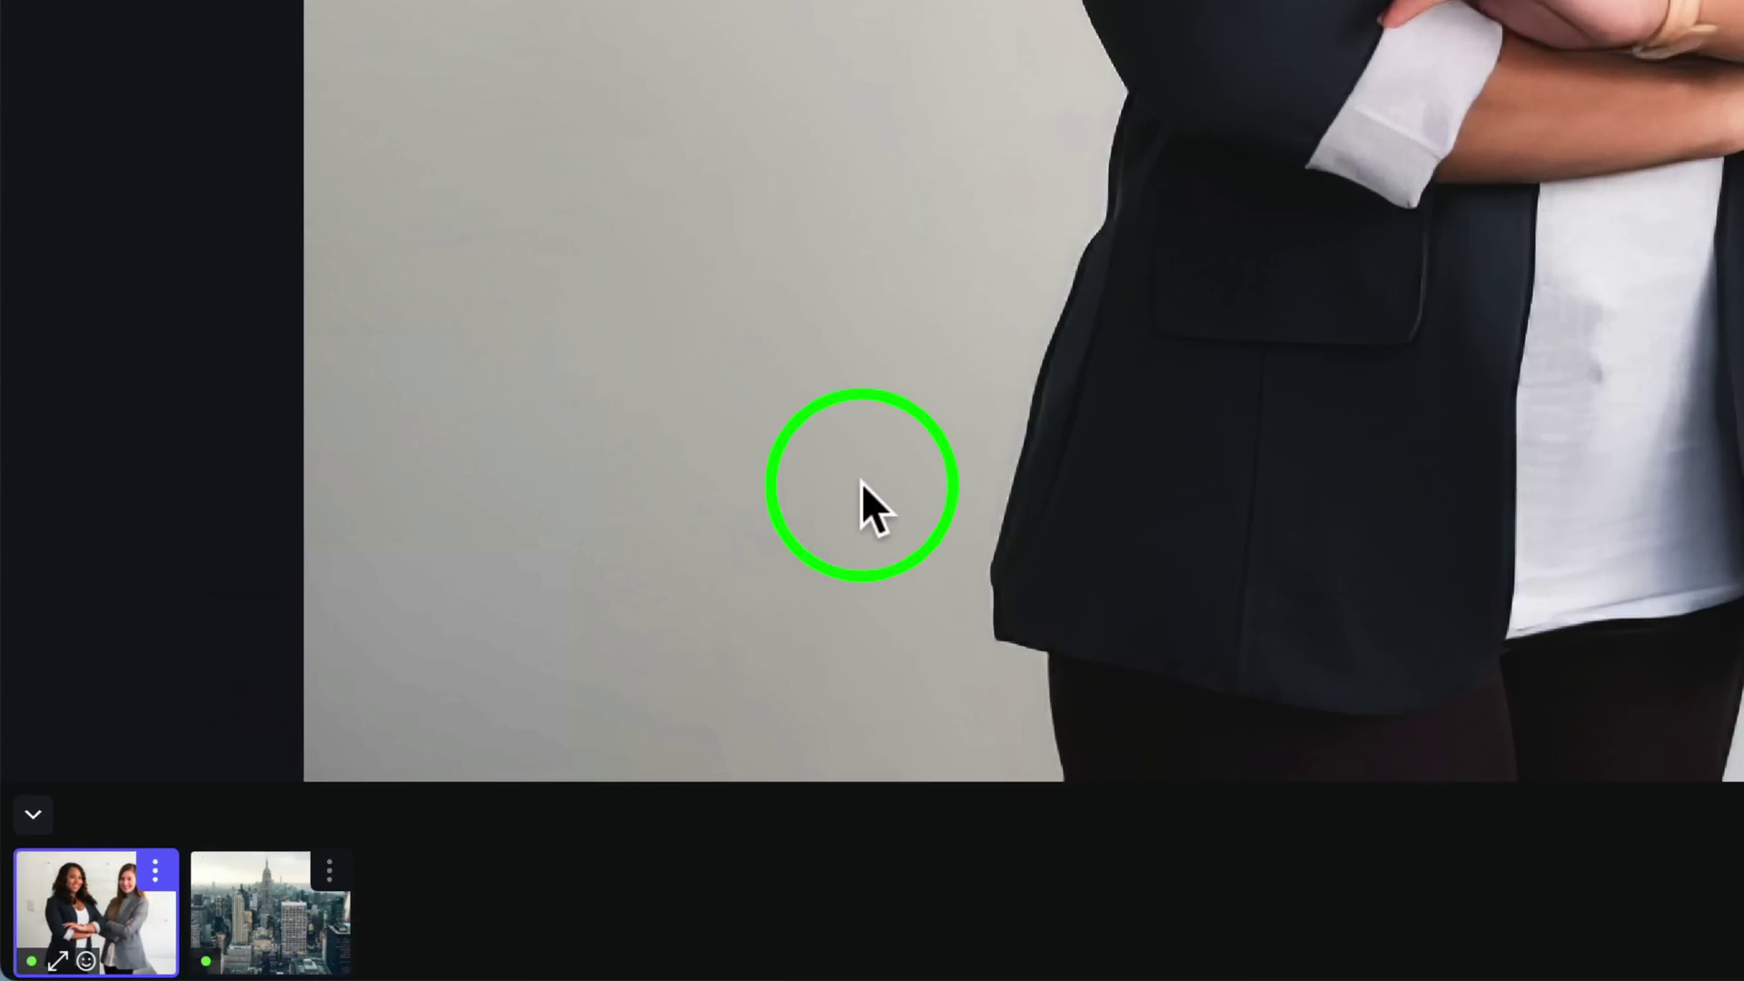
left_click(34, 816)
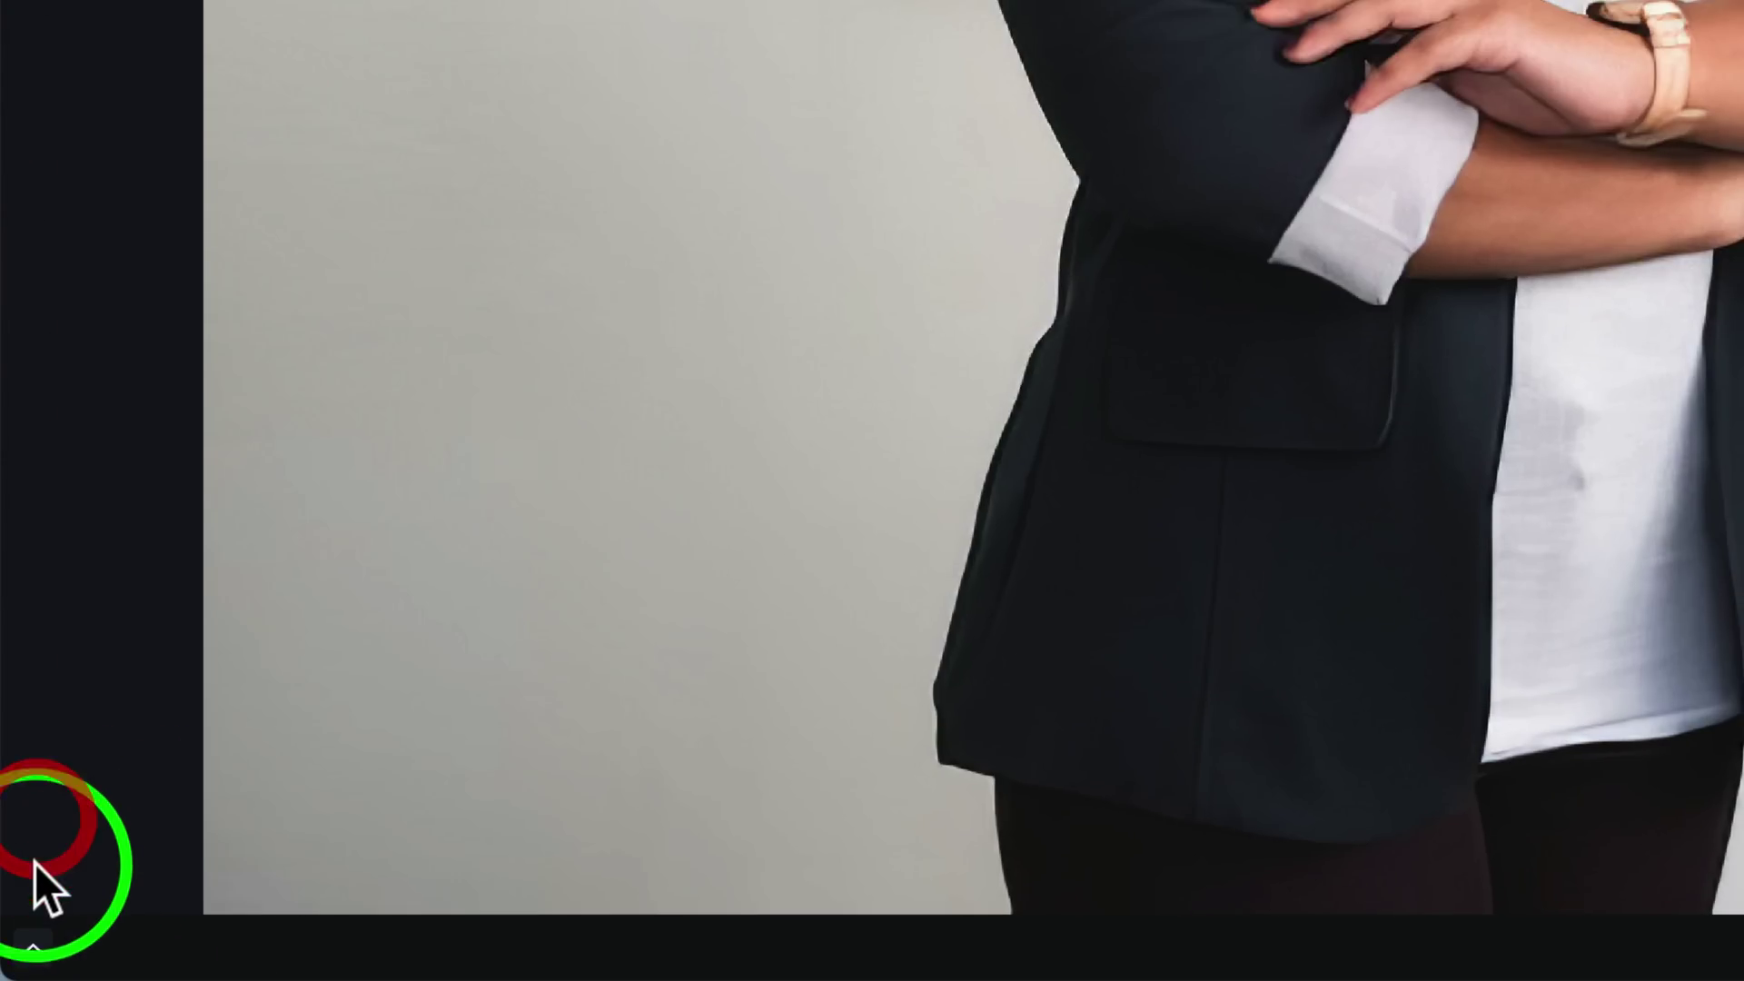
left_click(33, 947)
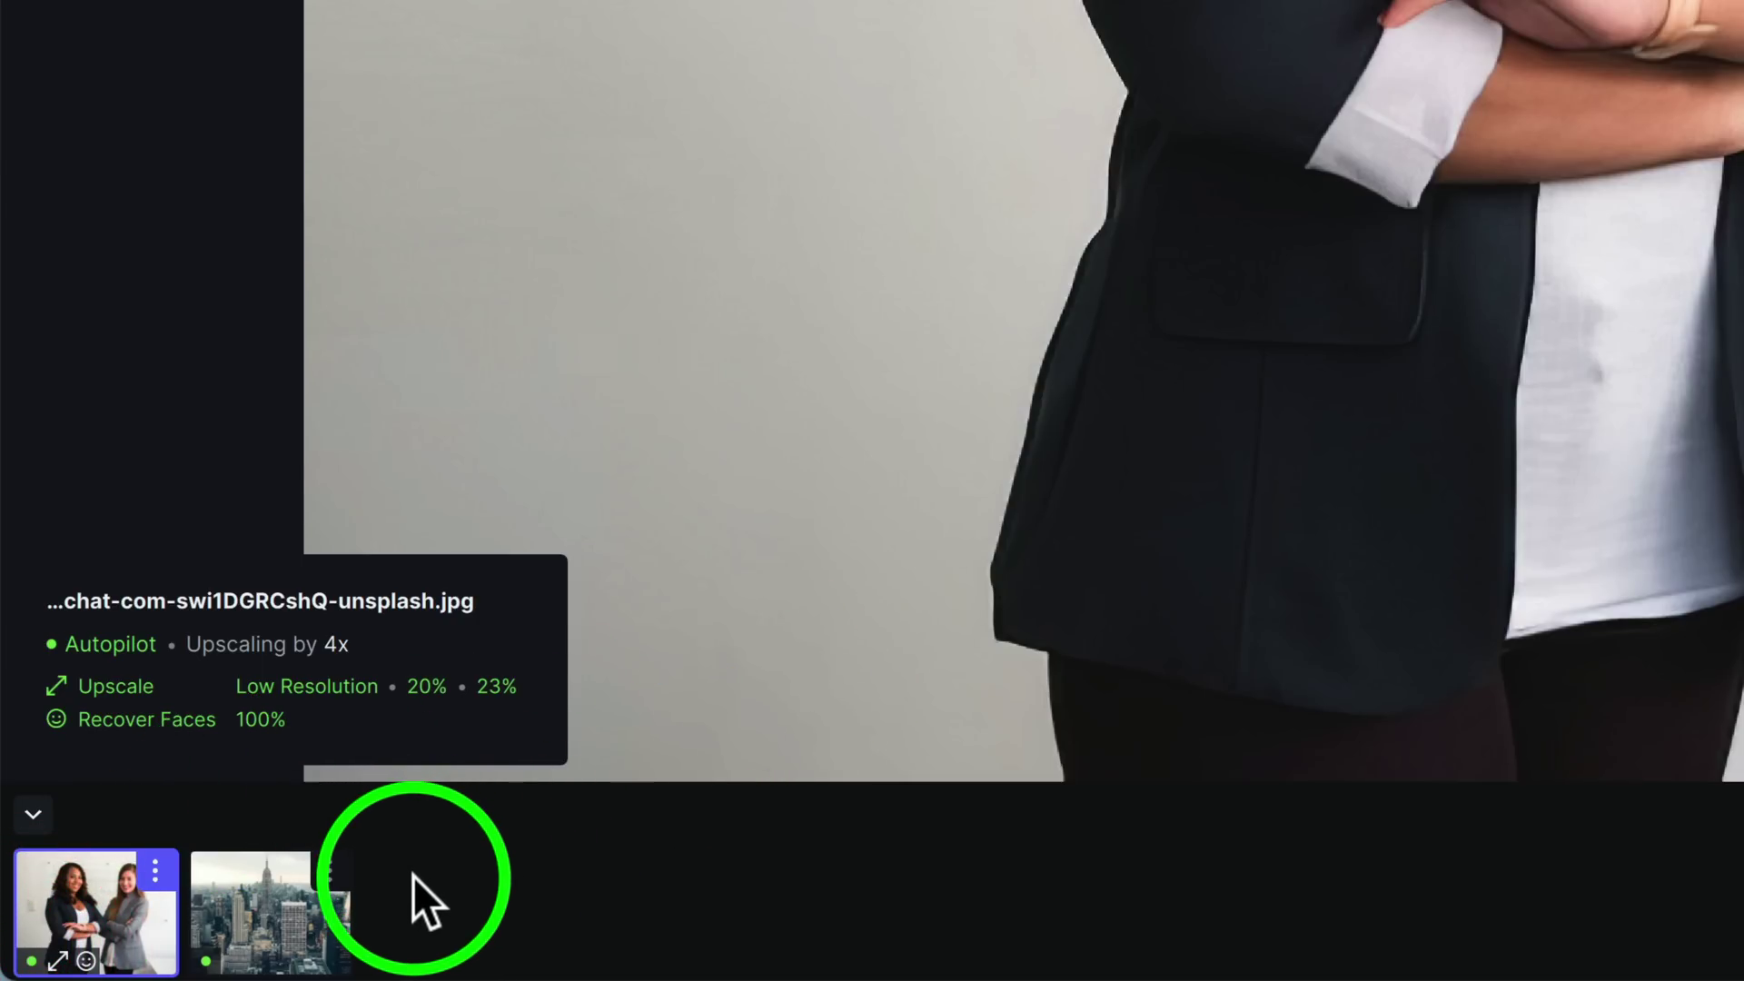
- Review the Apply options for the city skyline image in the filmstrip and close that image
mouse_move(327, 870)
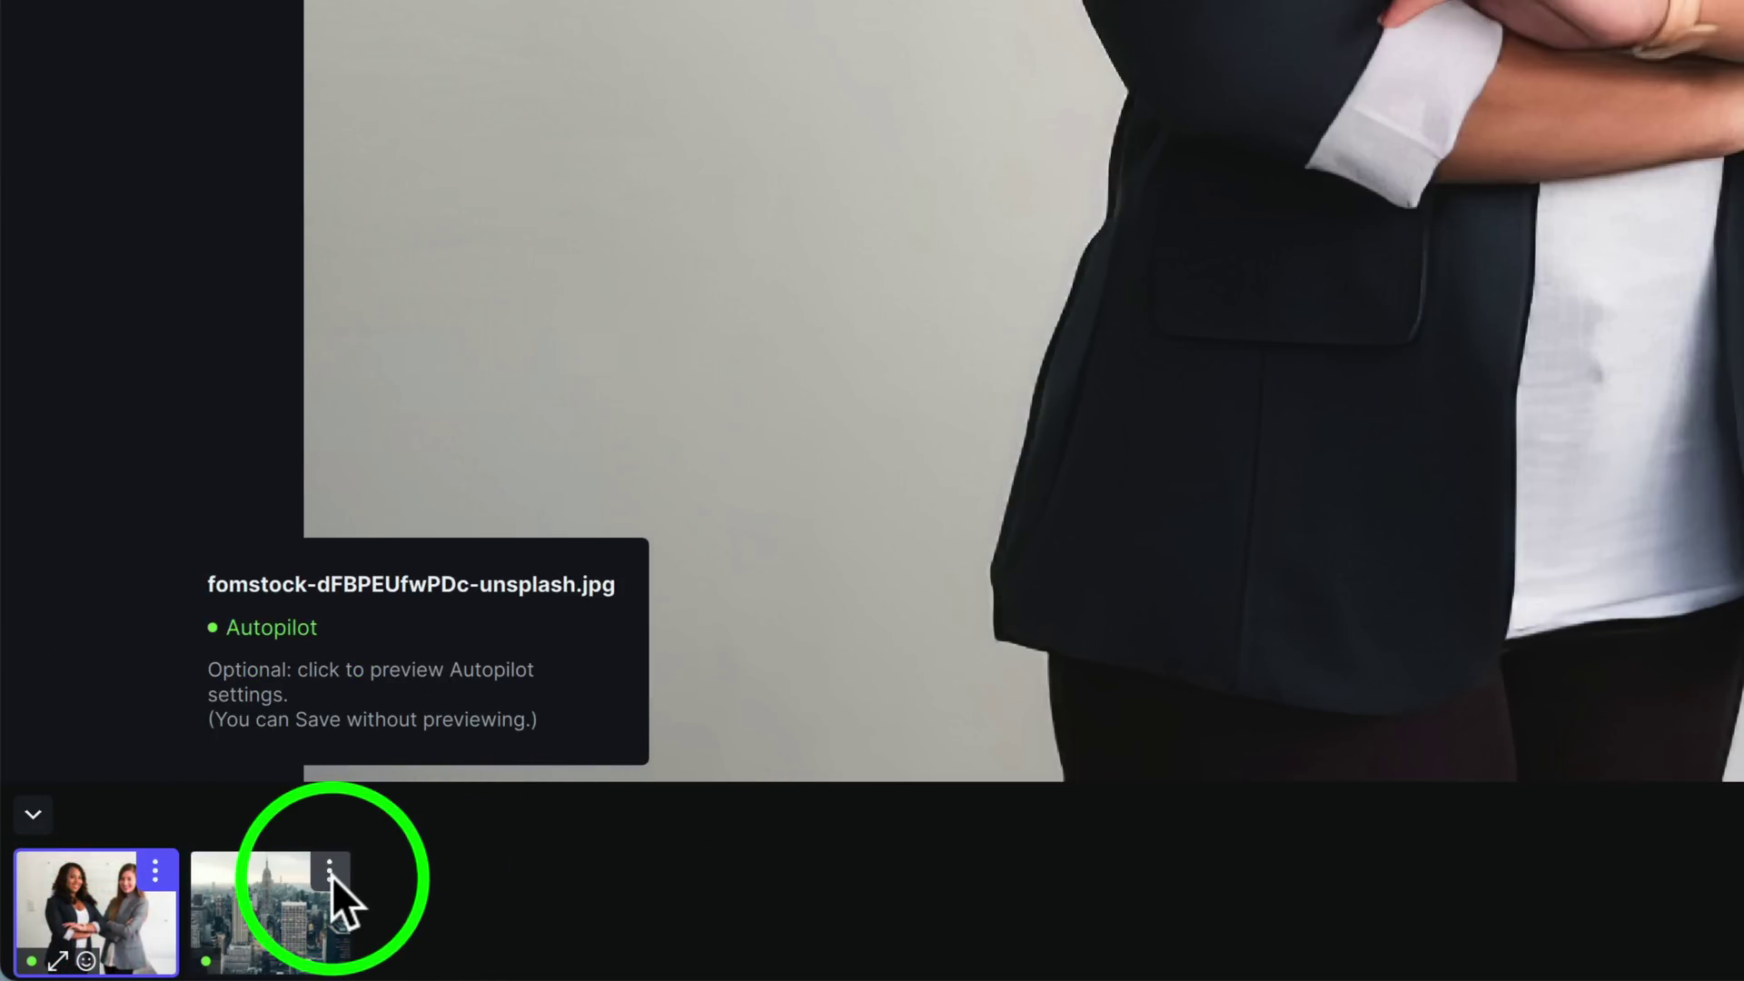
left_click(330, 873)
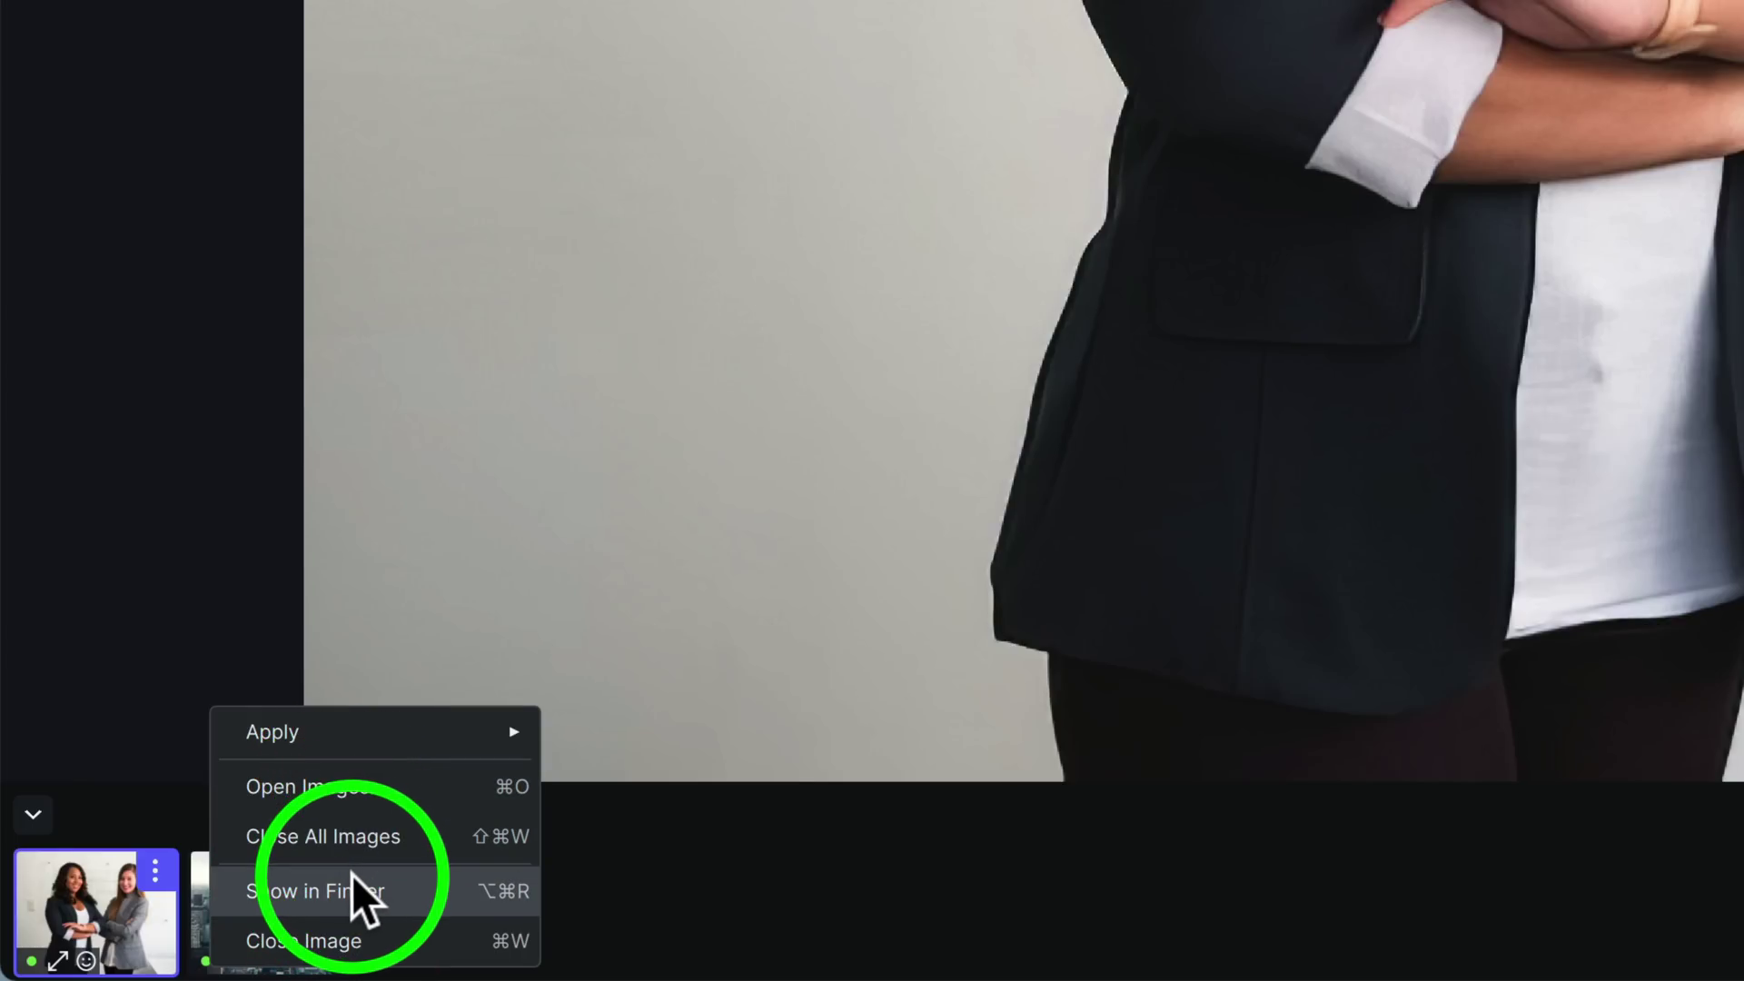
mouse_move(373, 738)
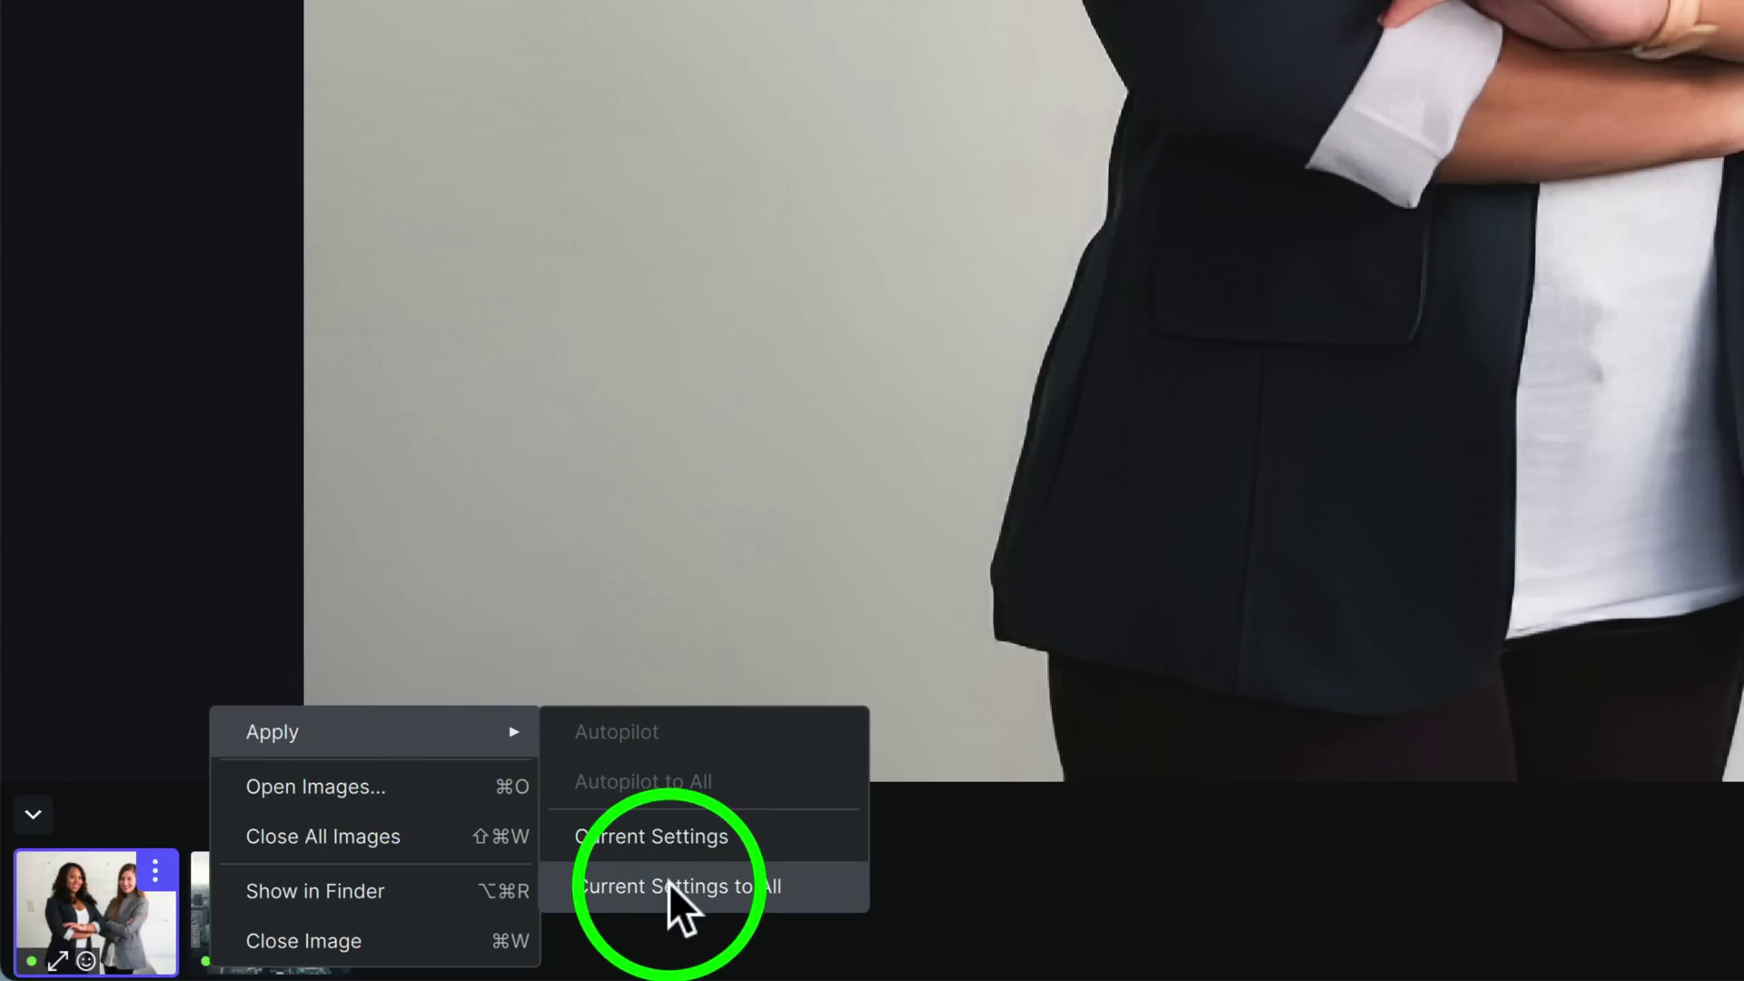
left_click(635, 879)
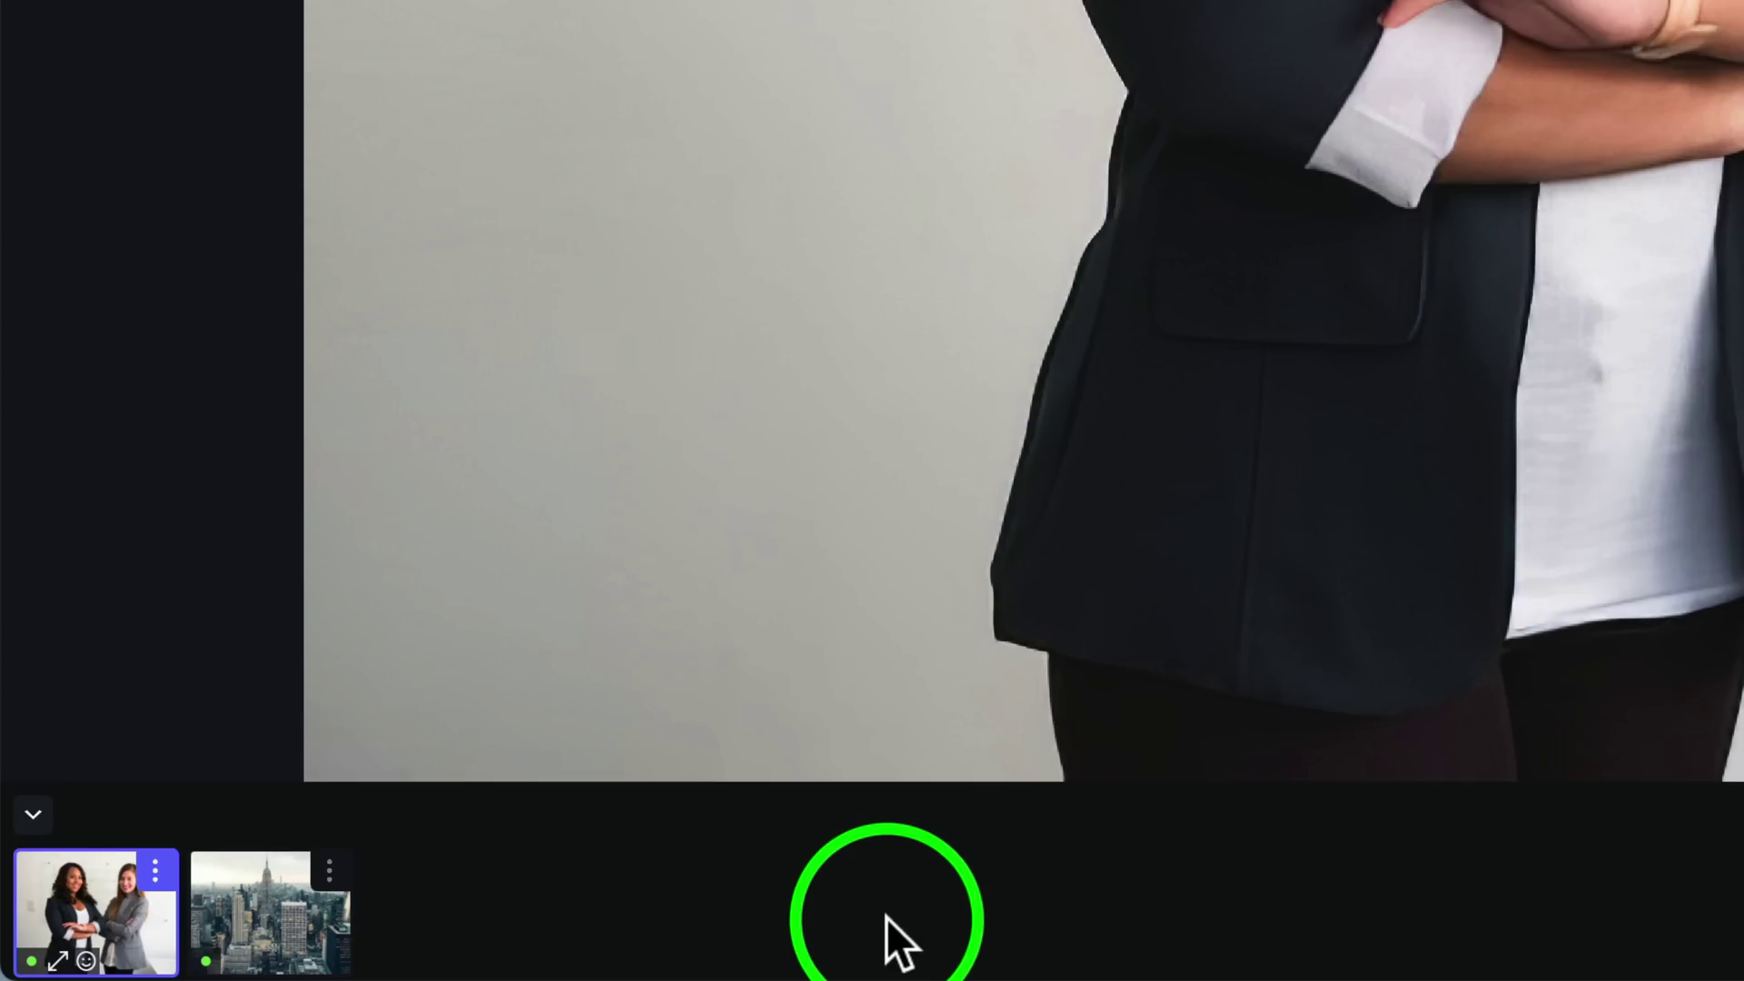
left_click(328, 864)
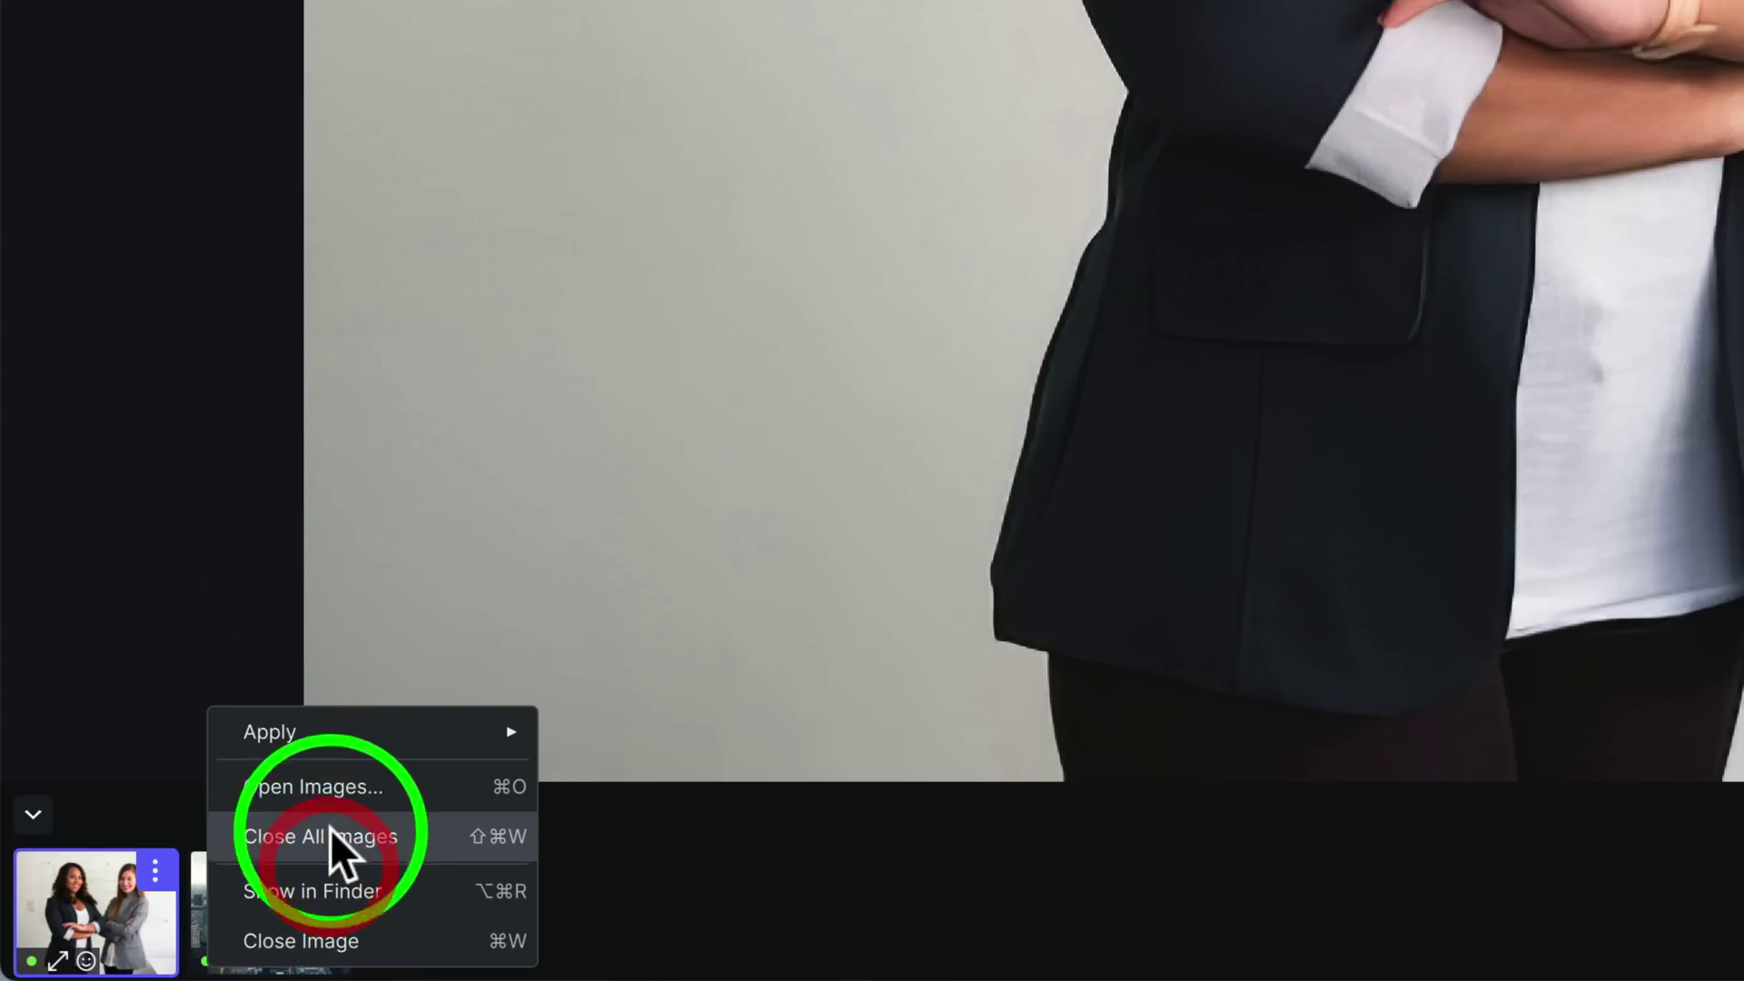
left_click(352, 941)
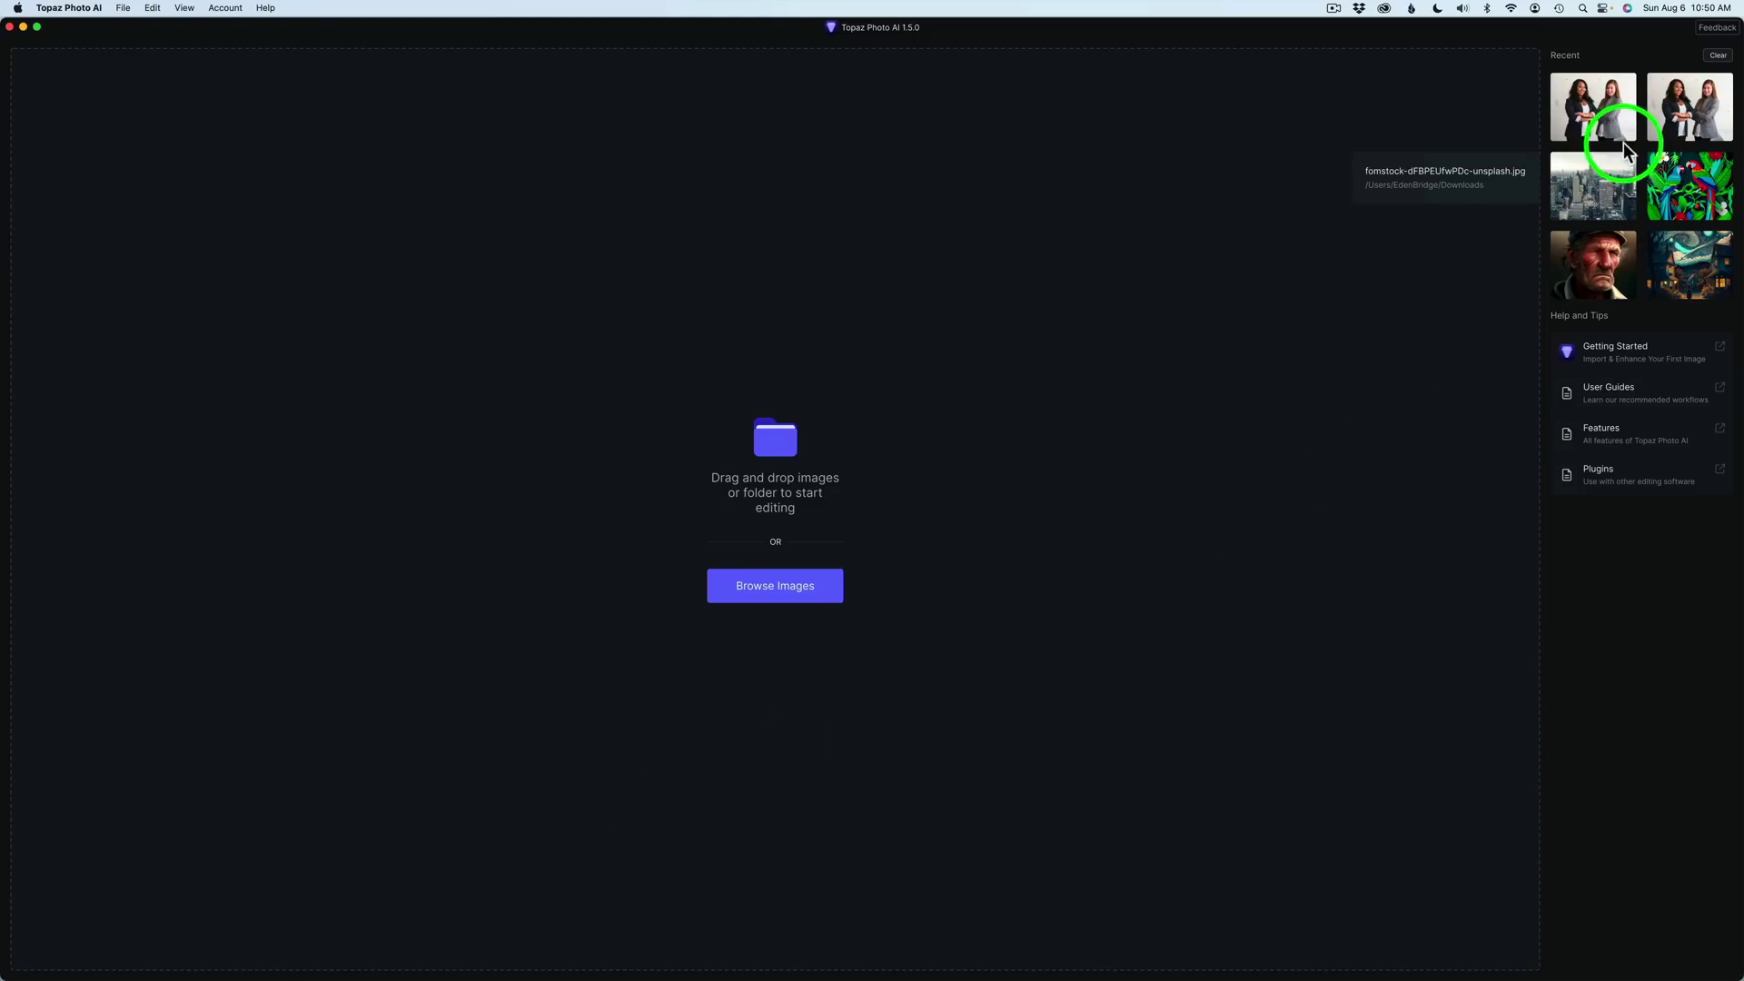
- Load only the photo of the two women, the file ending in "unsplash 2.jpg", from Downloads
left_click(794, 588)
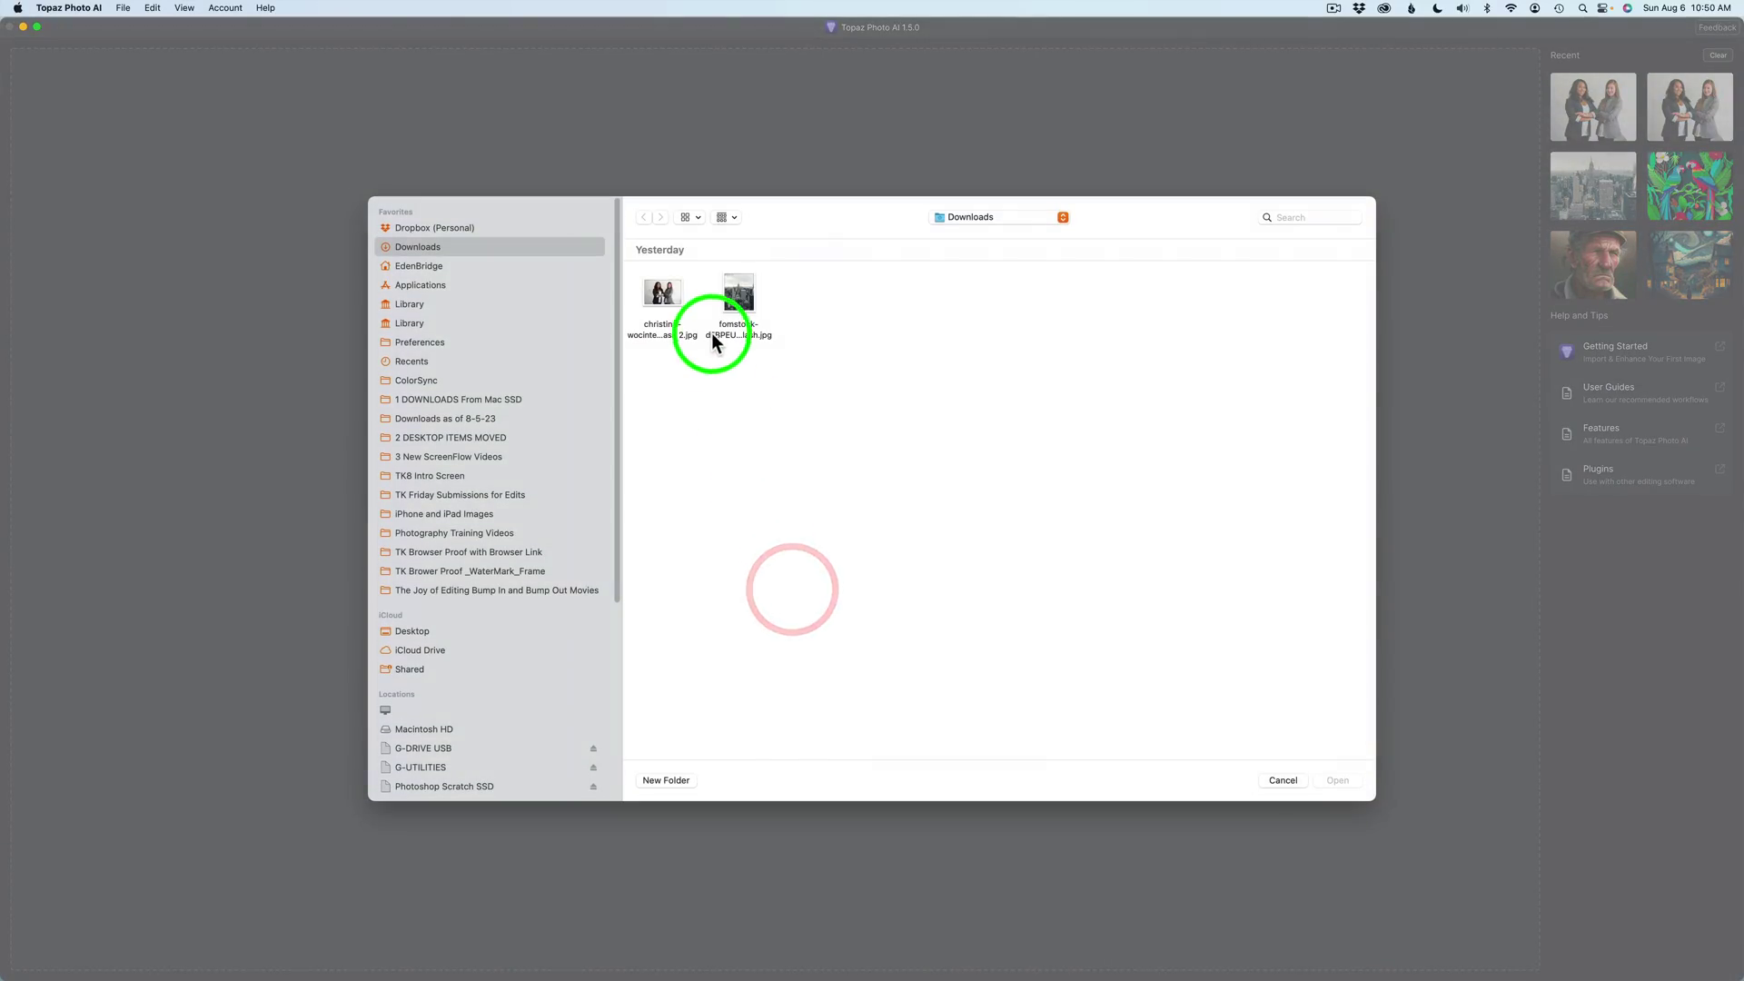
left_click(662, 292)
left_click(1337, 780)
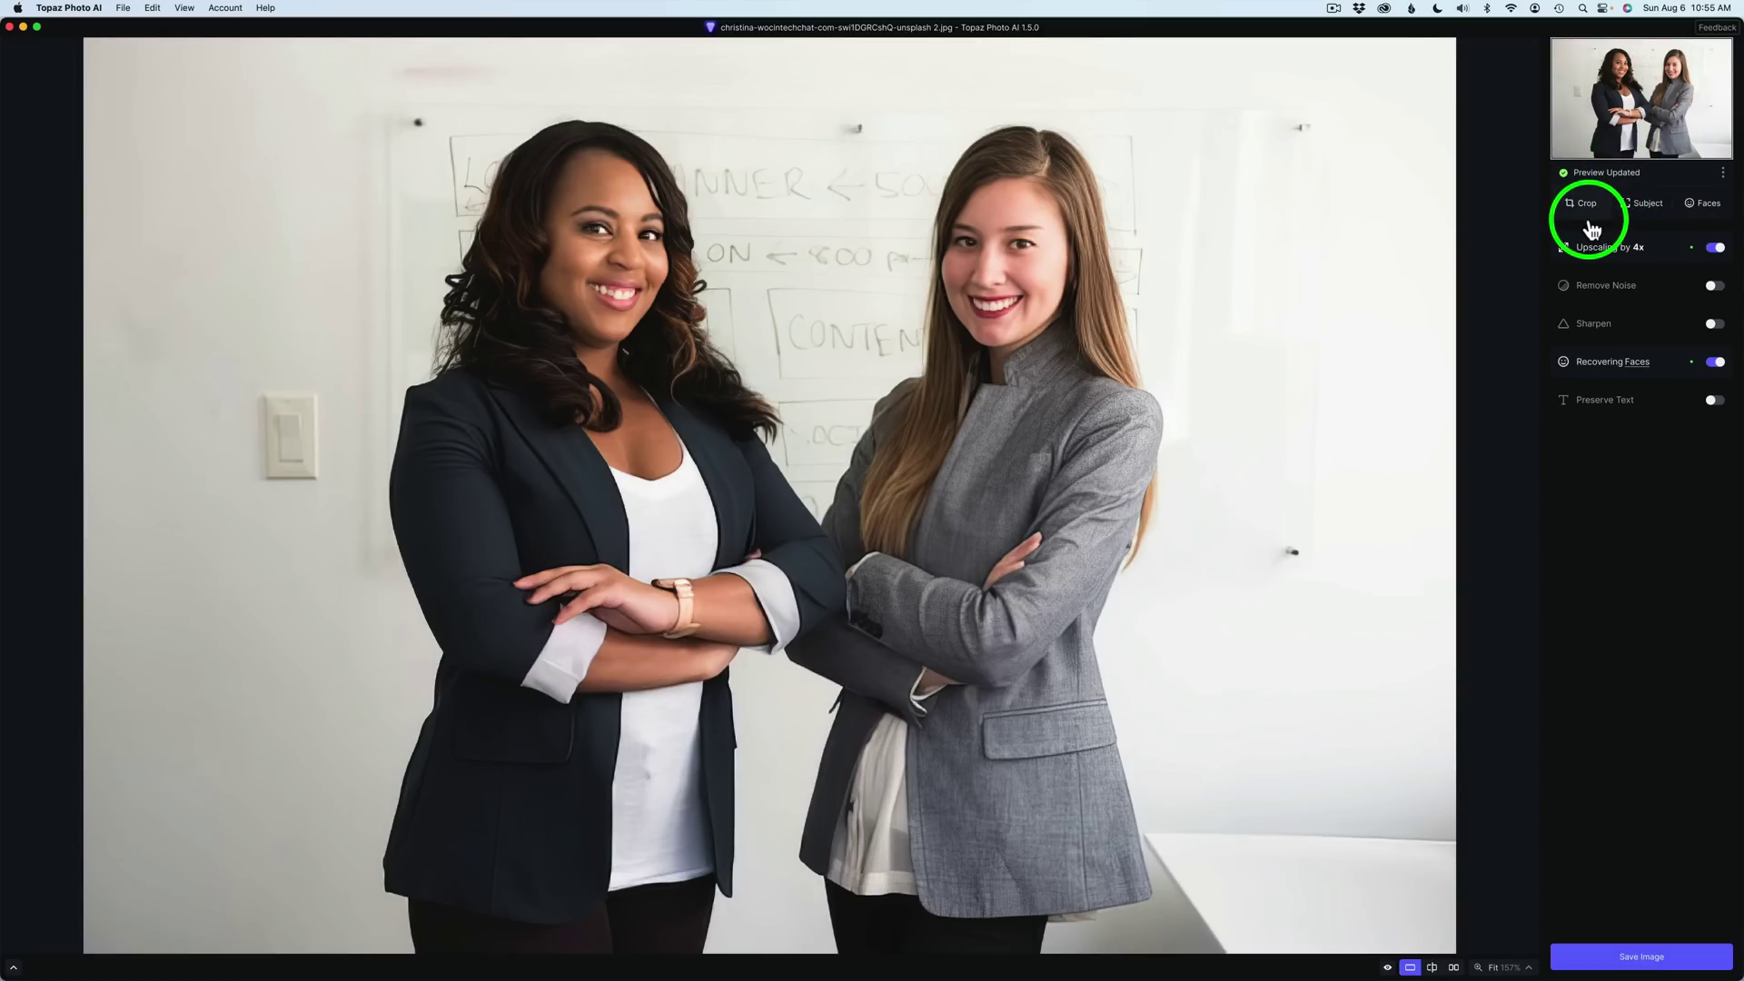
- Preview the Subject mask and the Faces selection on the photo, switching back and forth between the two overlays and the plain image
left_click(1643, 204)
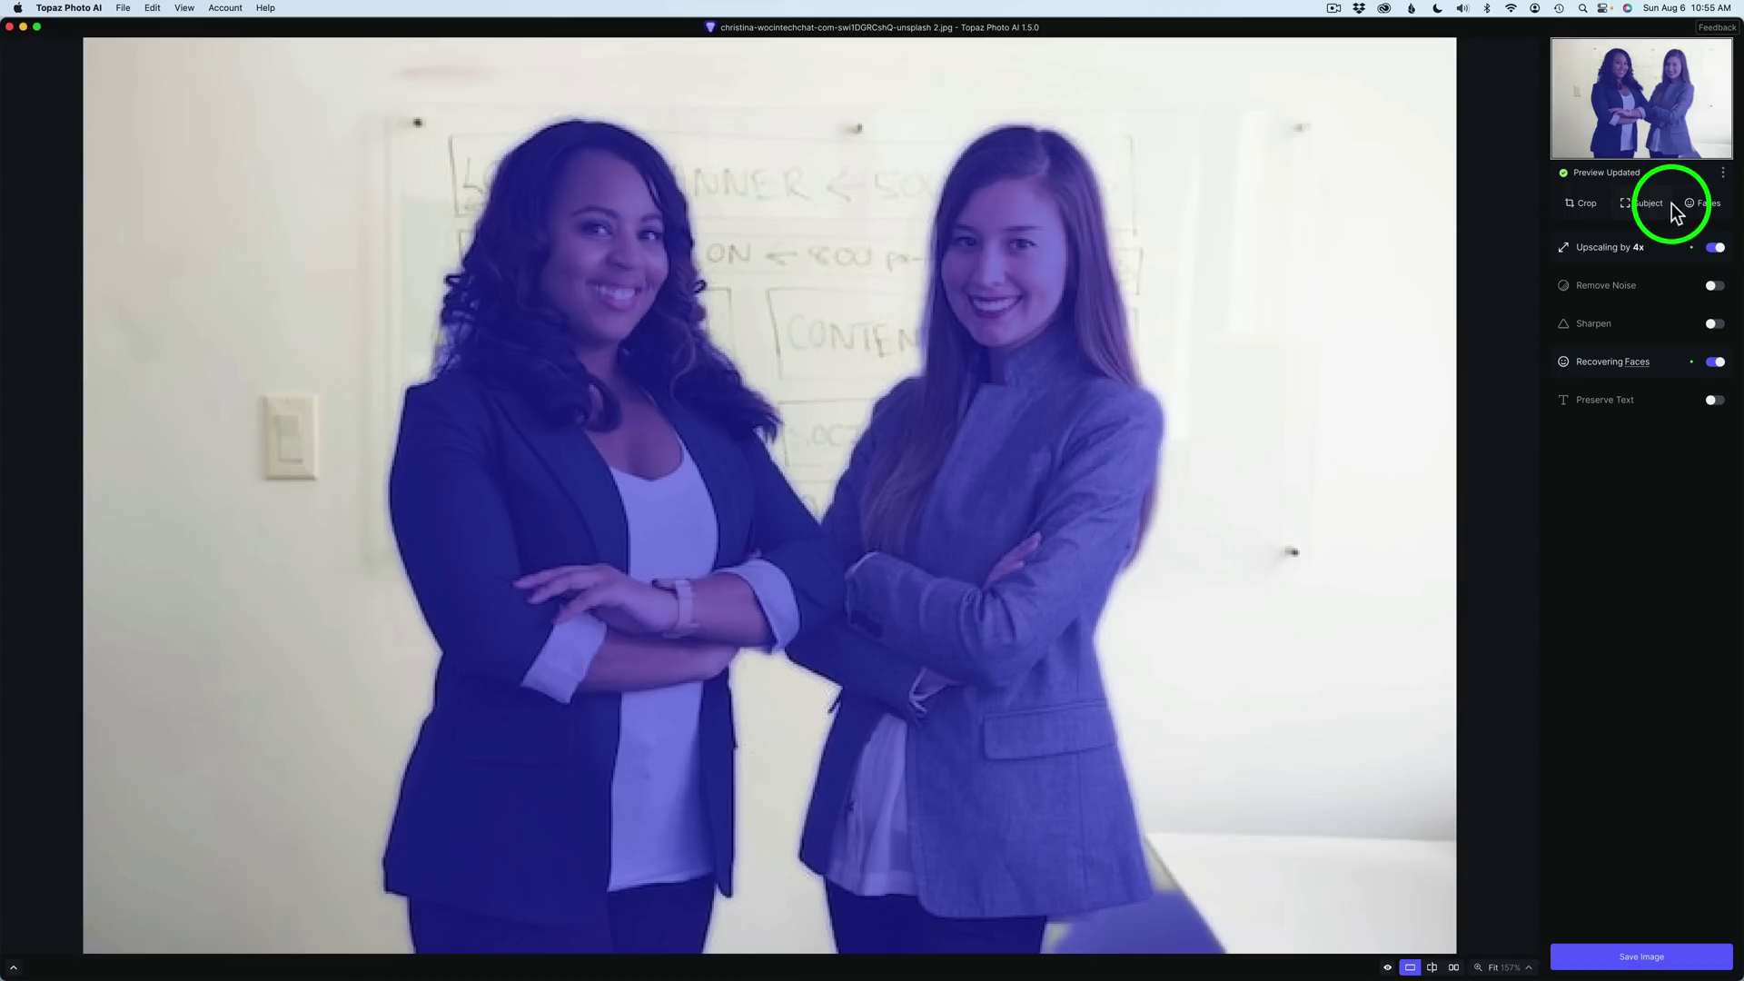
left_click(1702, 204)
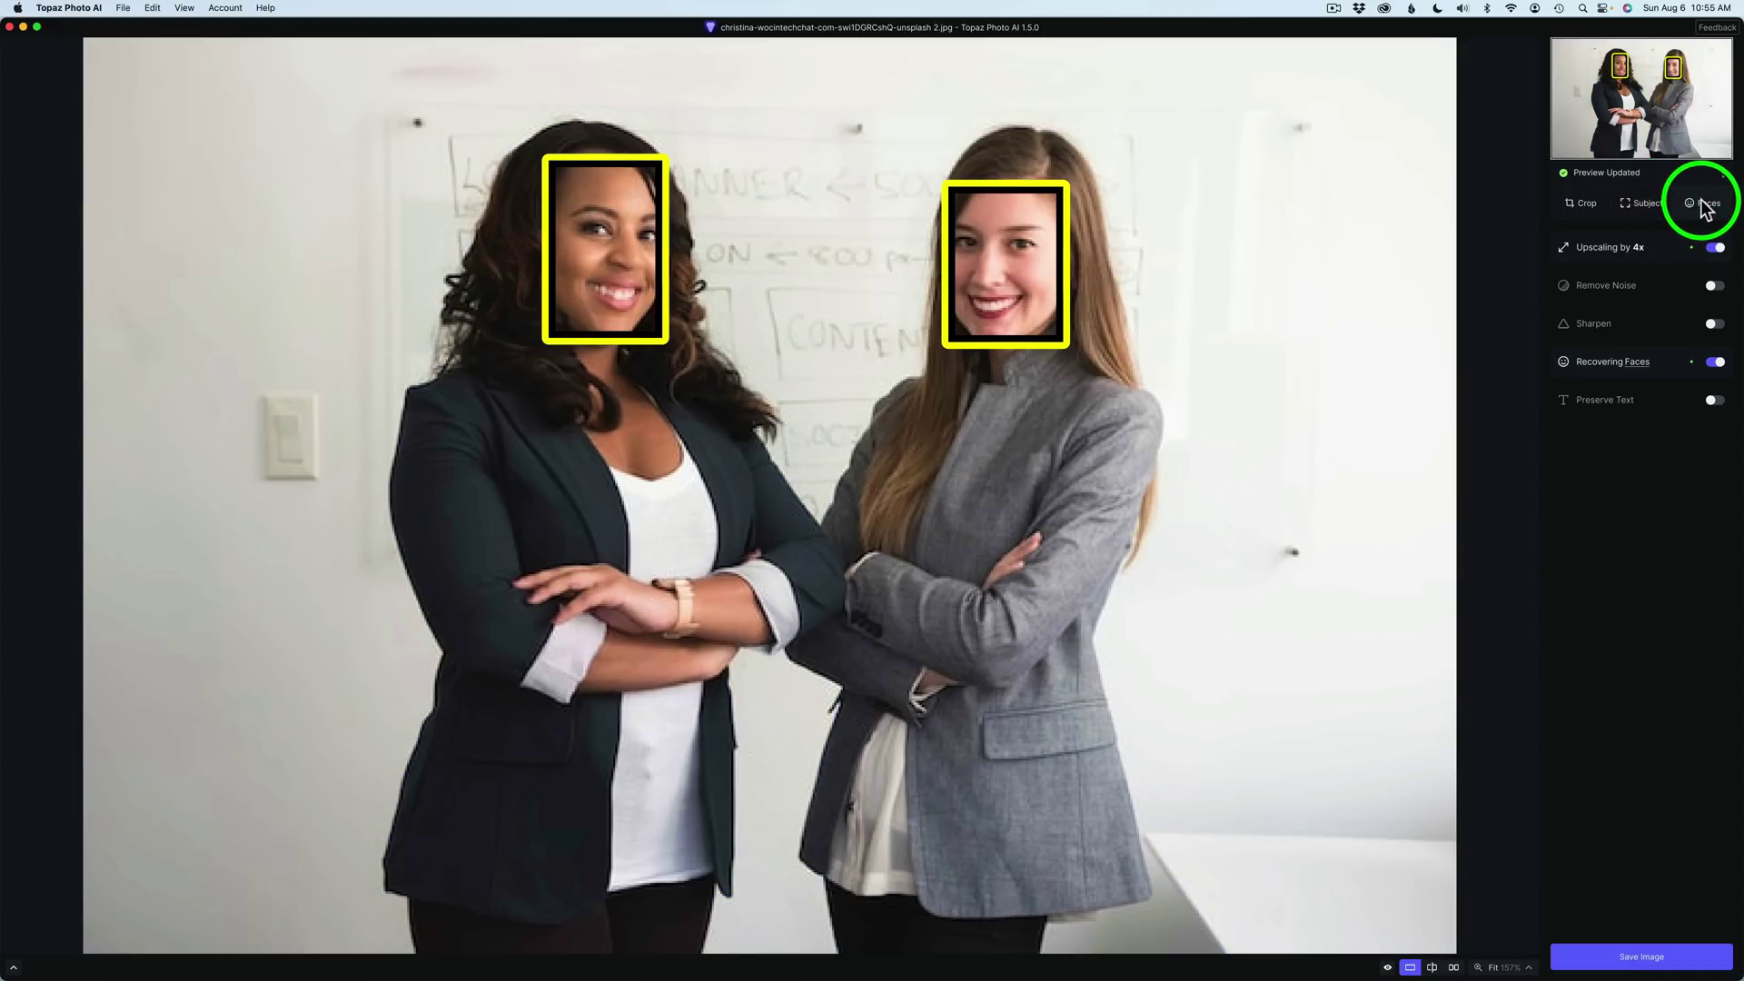
left_click(1649, 205)
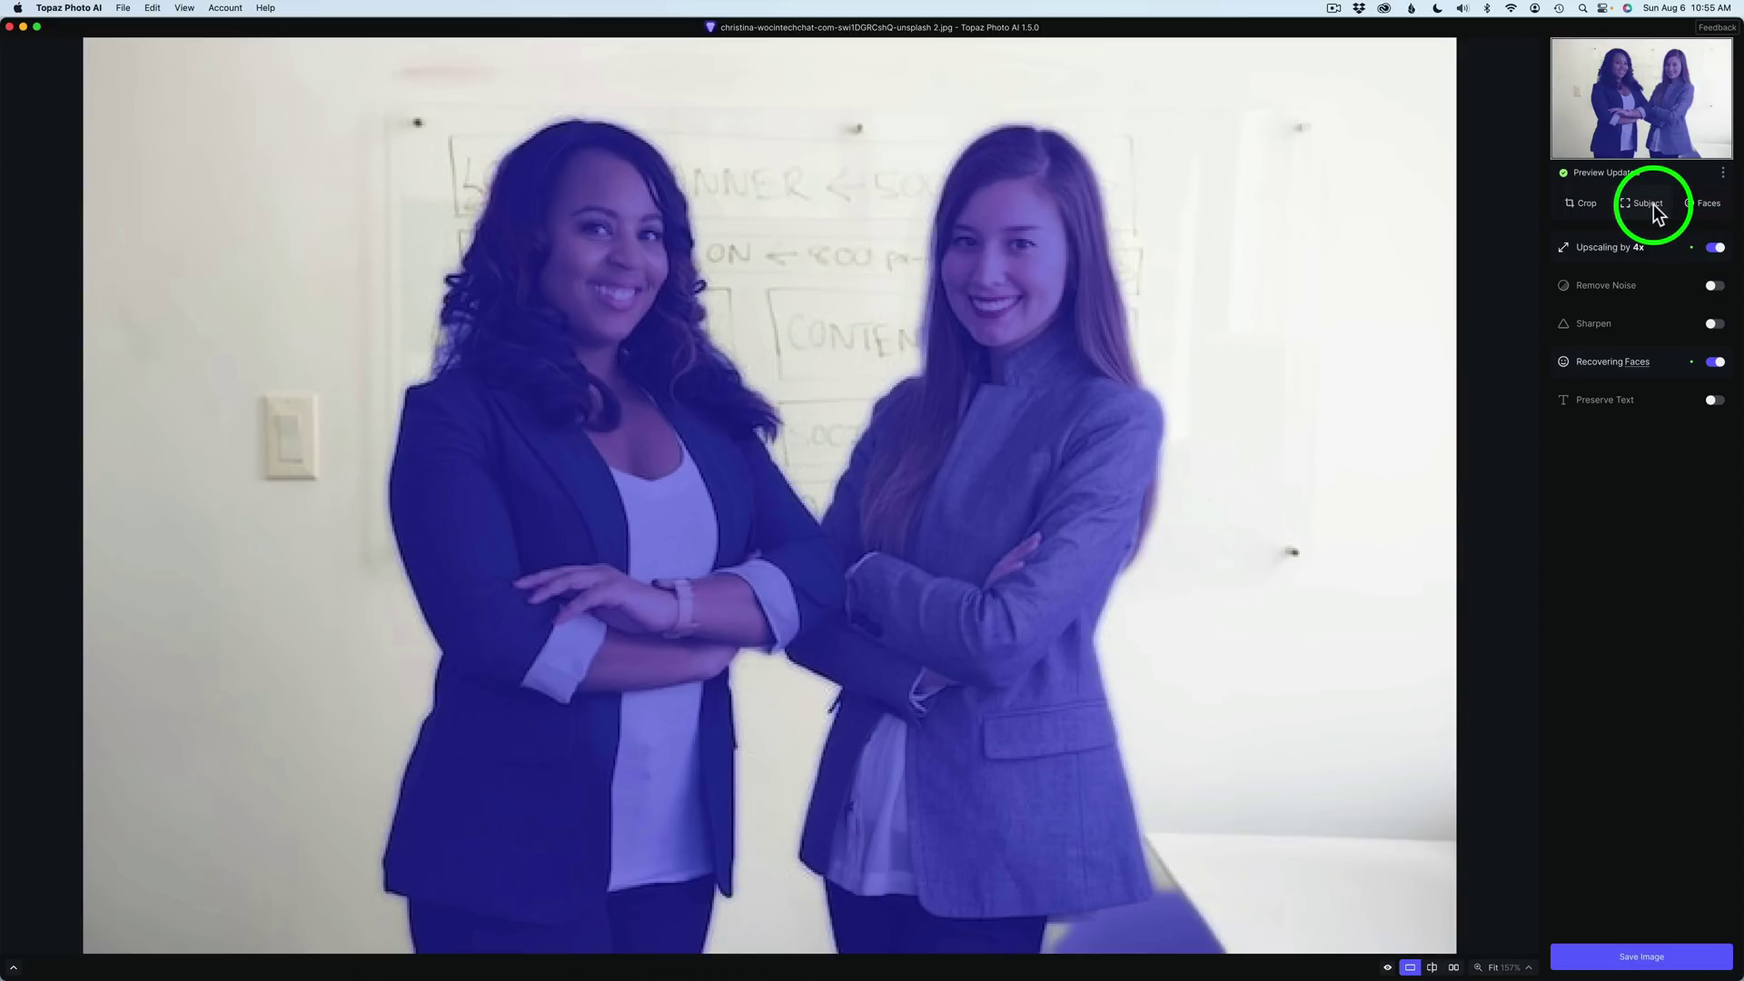
left_click(1702, 204)
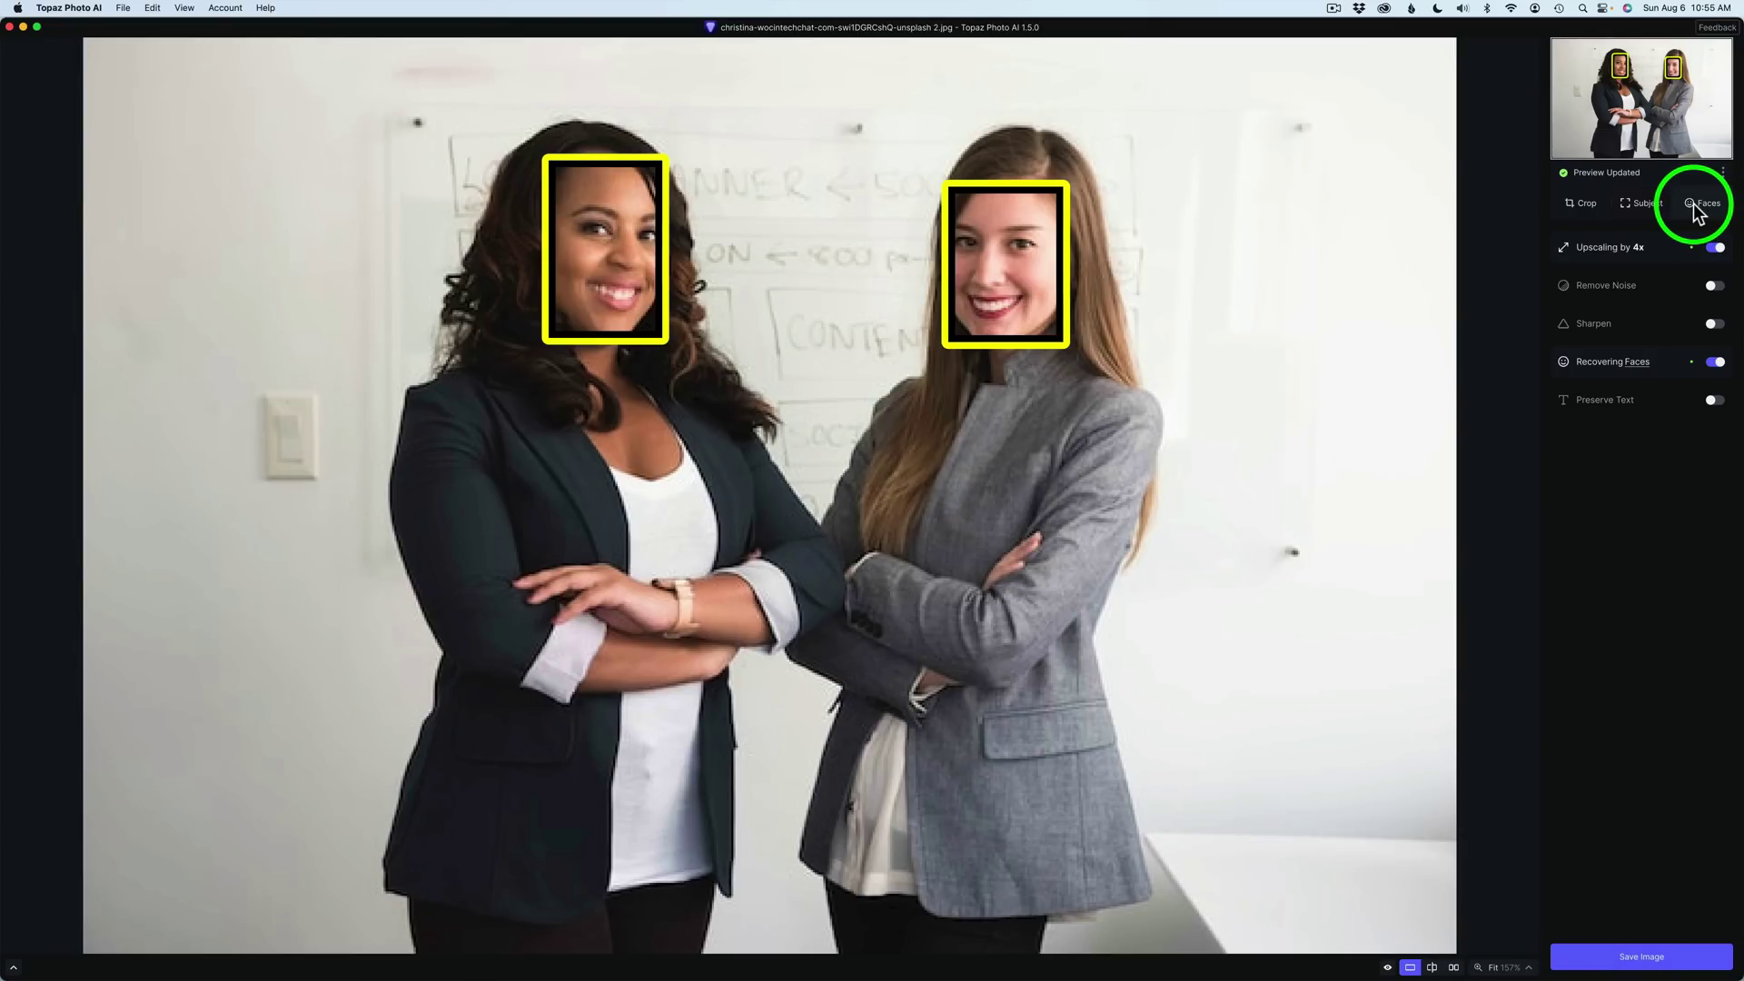
left_click(1656, 206)
left_click(1594, 207)
left_click(1621, 202)
left_click(1697, 202)
left_click(1626, 203)
left_click(1589, 210)
left_click(1625, 204)
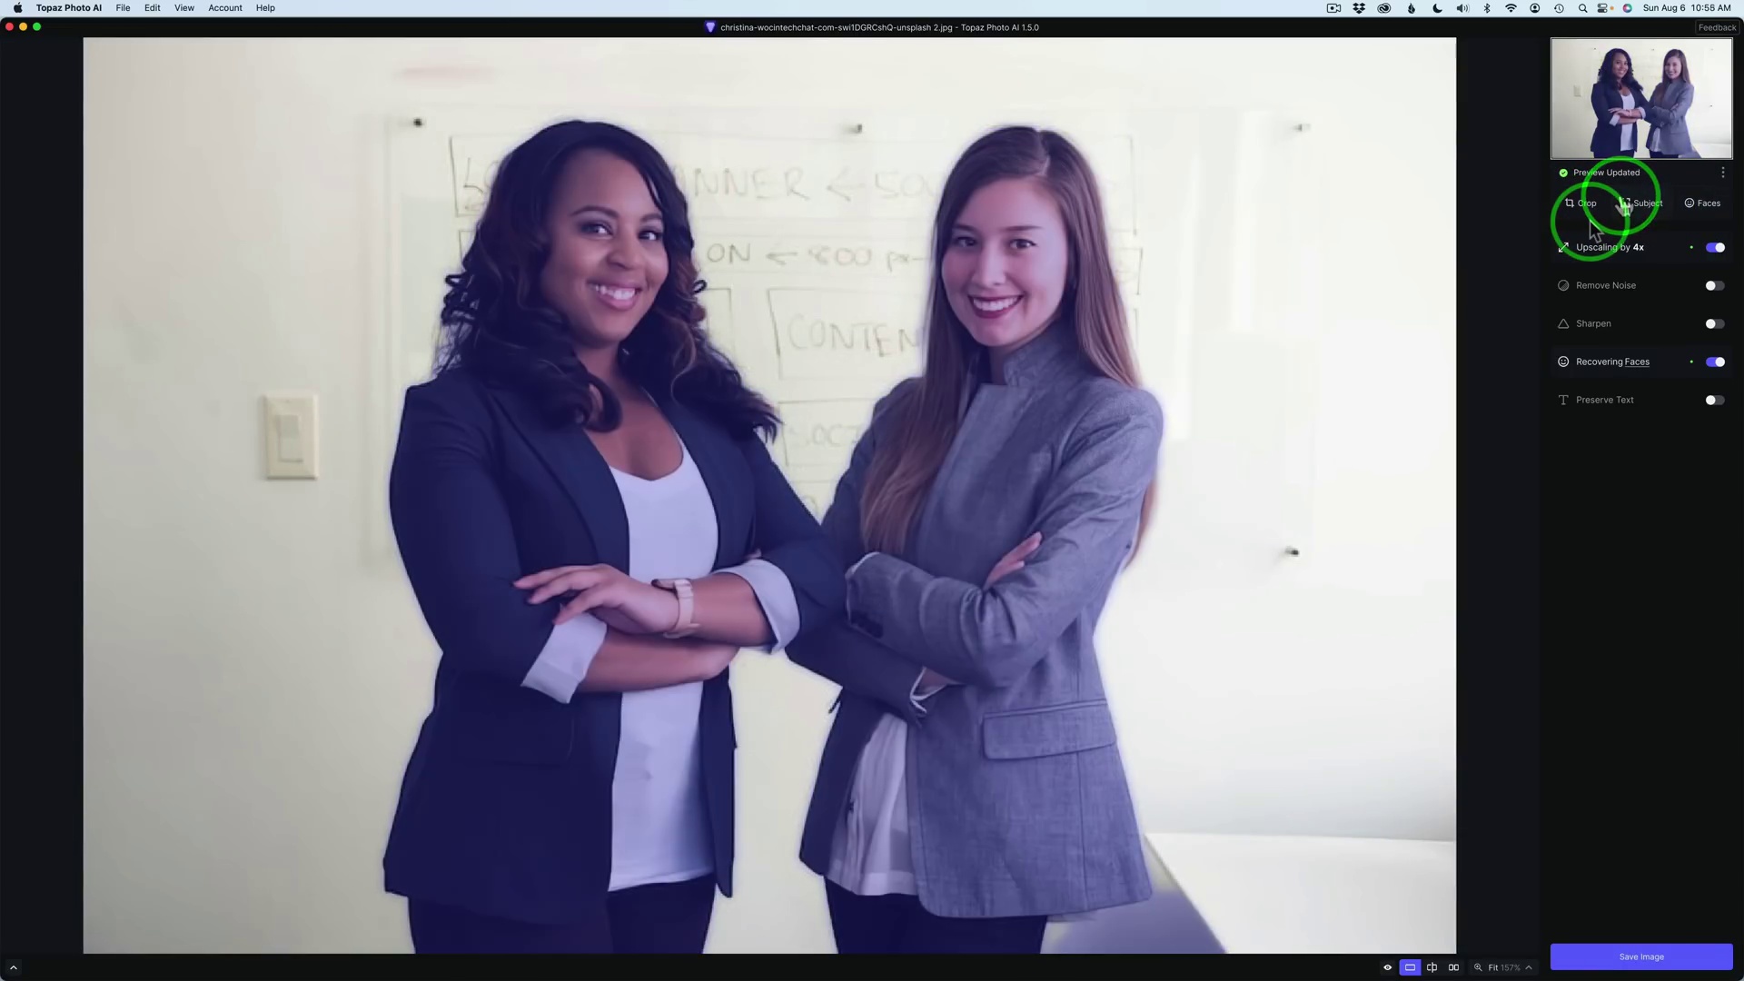
left_click(1591, 221)
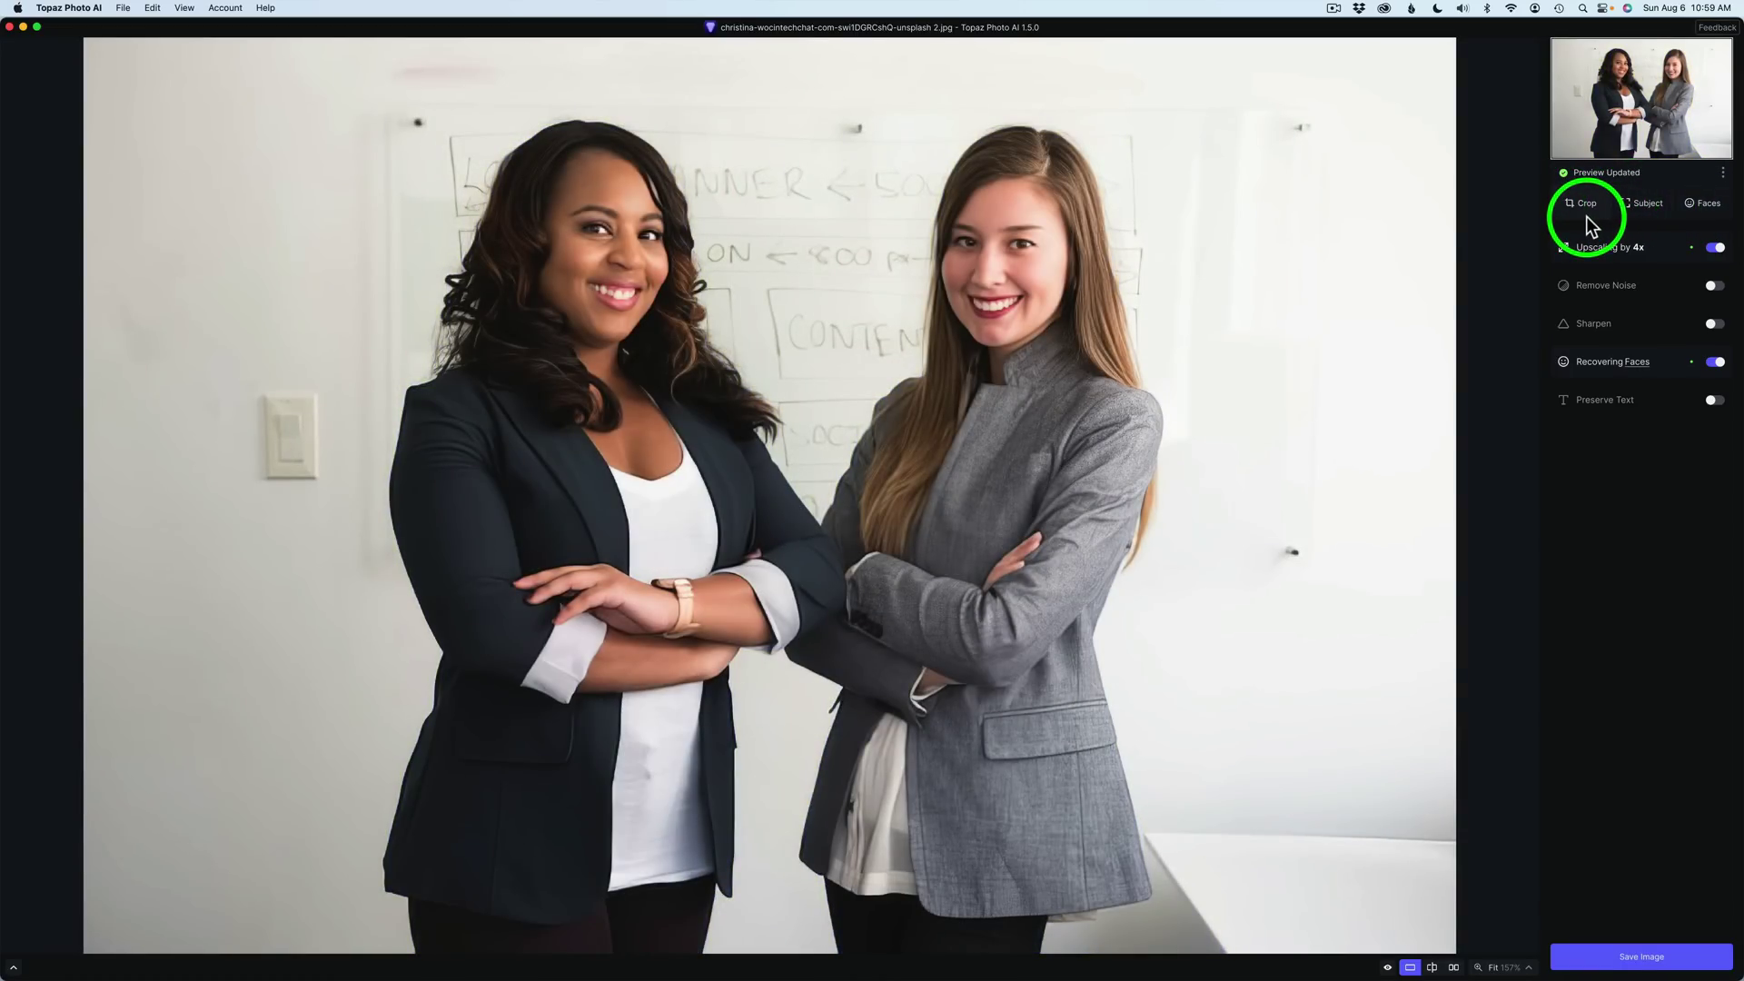
left_click(1689, 218)
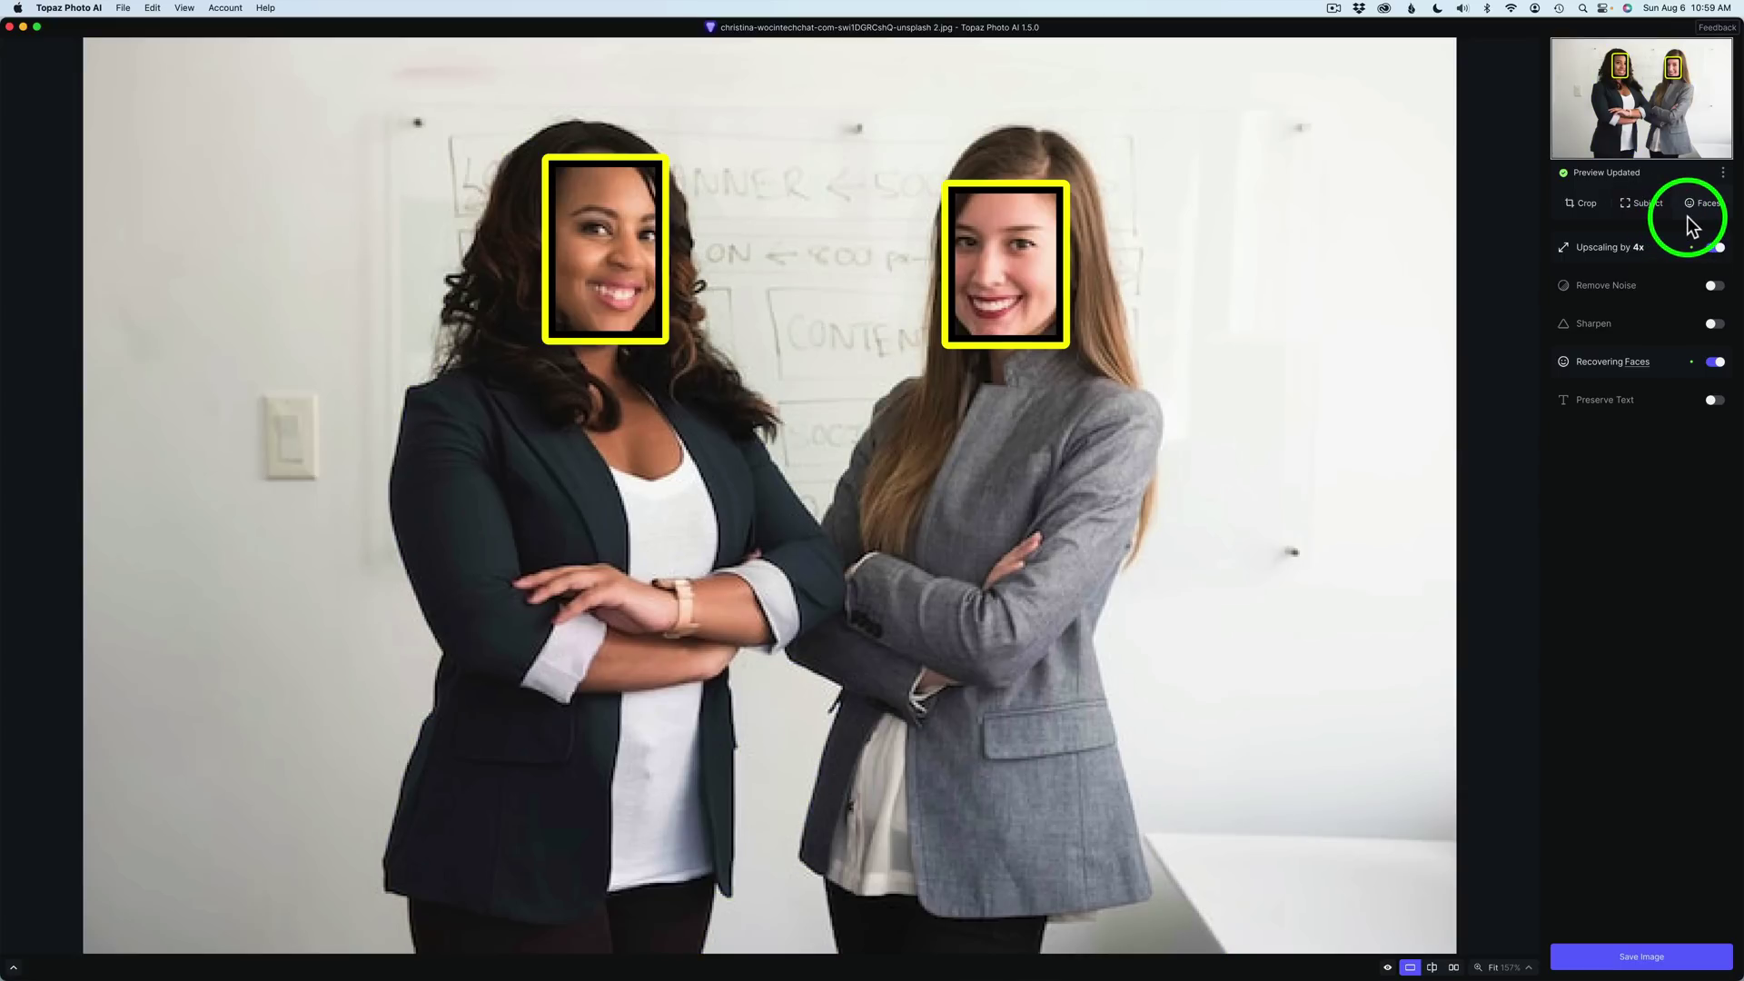
left_click(1690, 218)
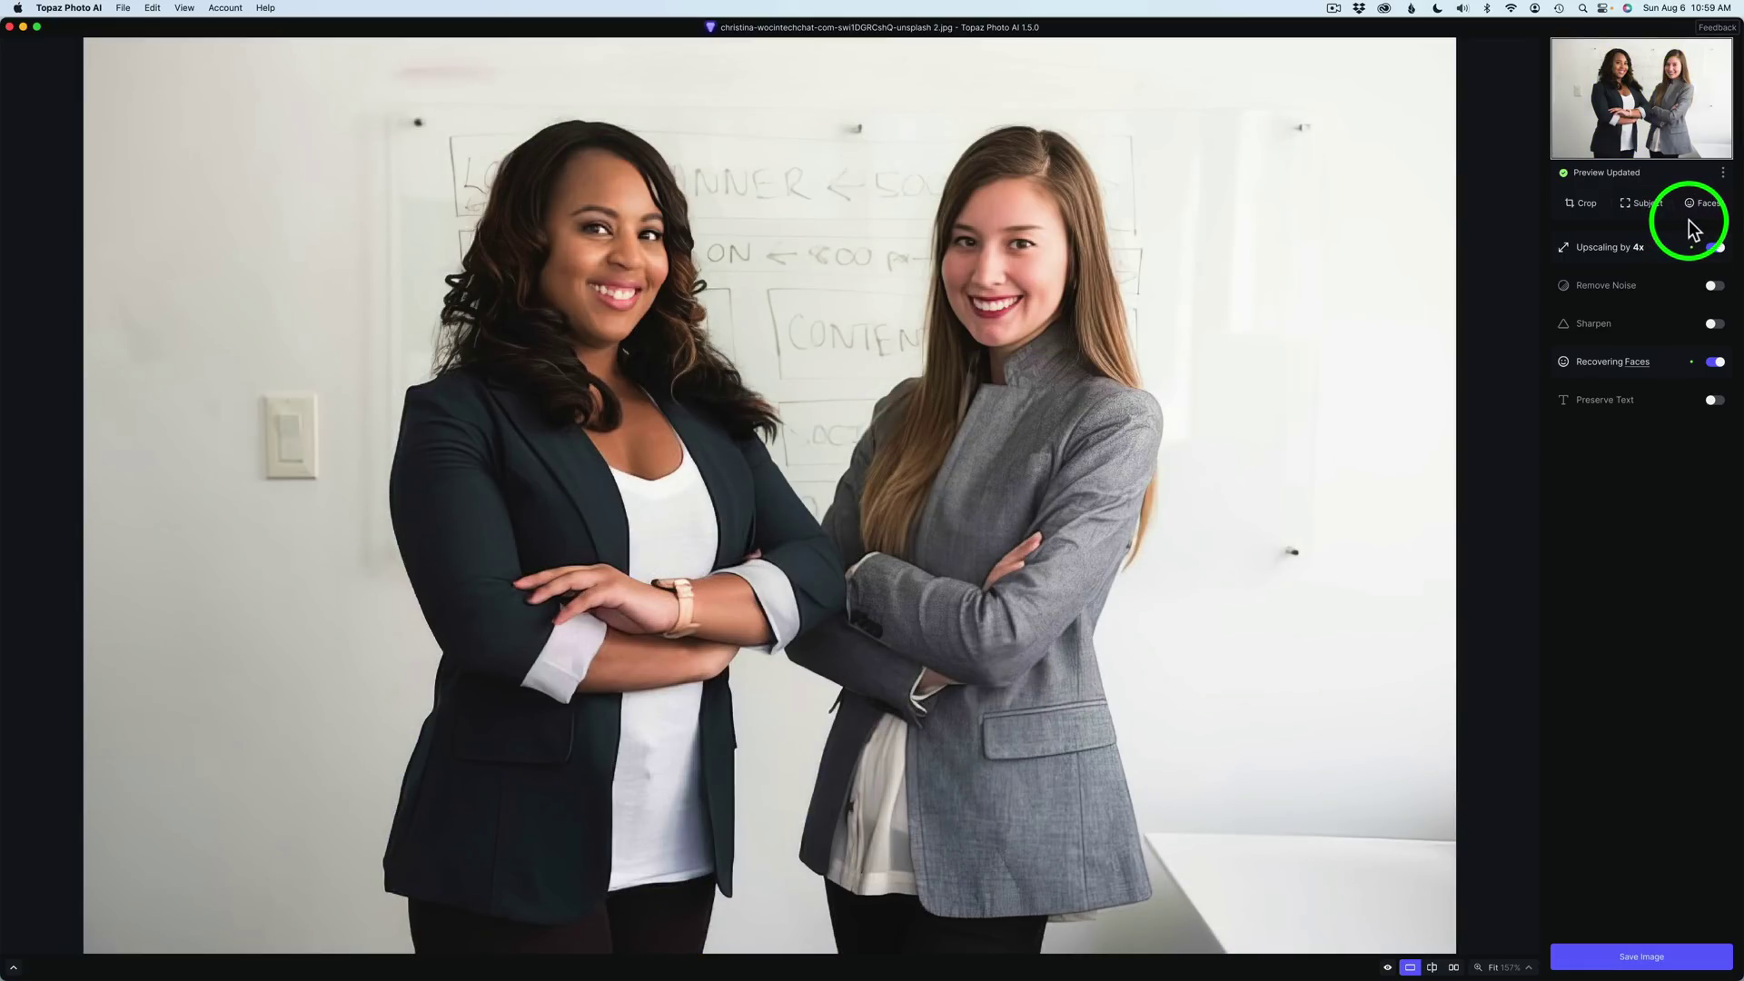
left_click(1688, 220)
left_click(1654, 215)
left_click(1602, 214)
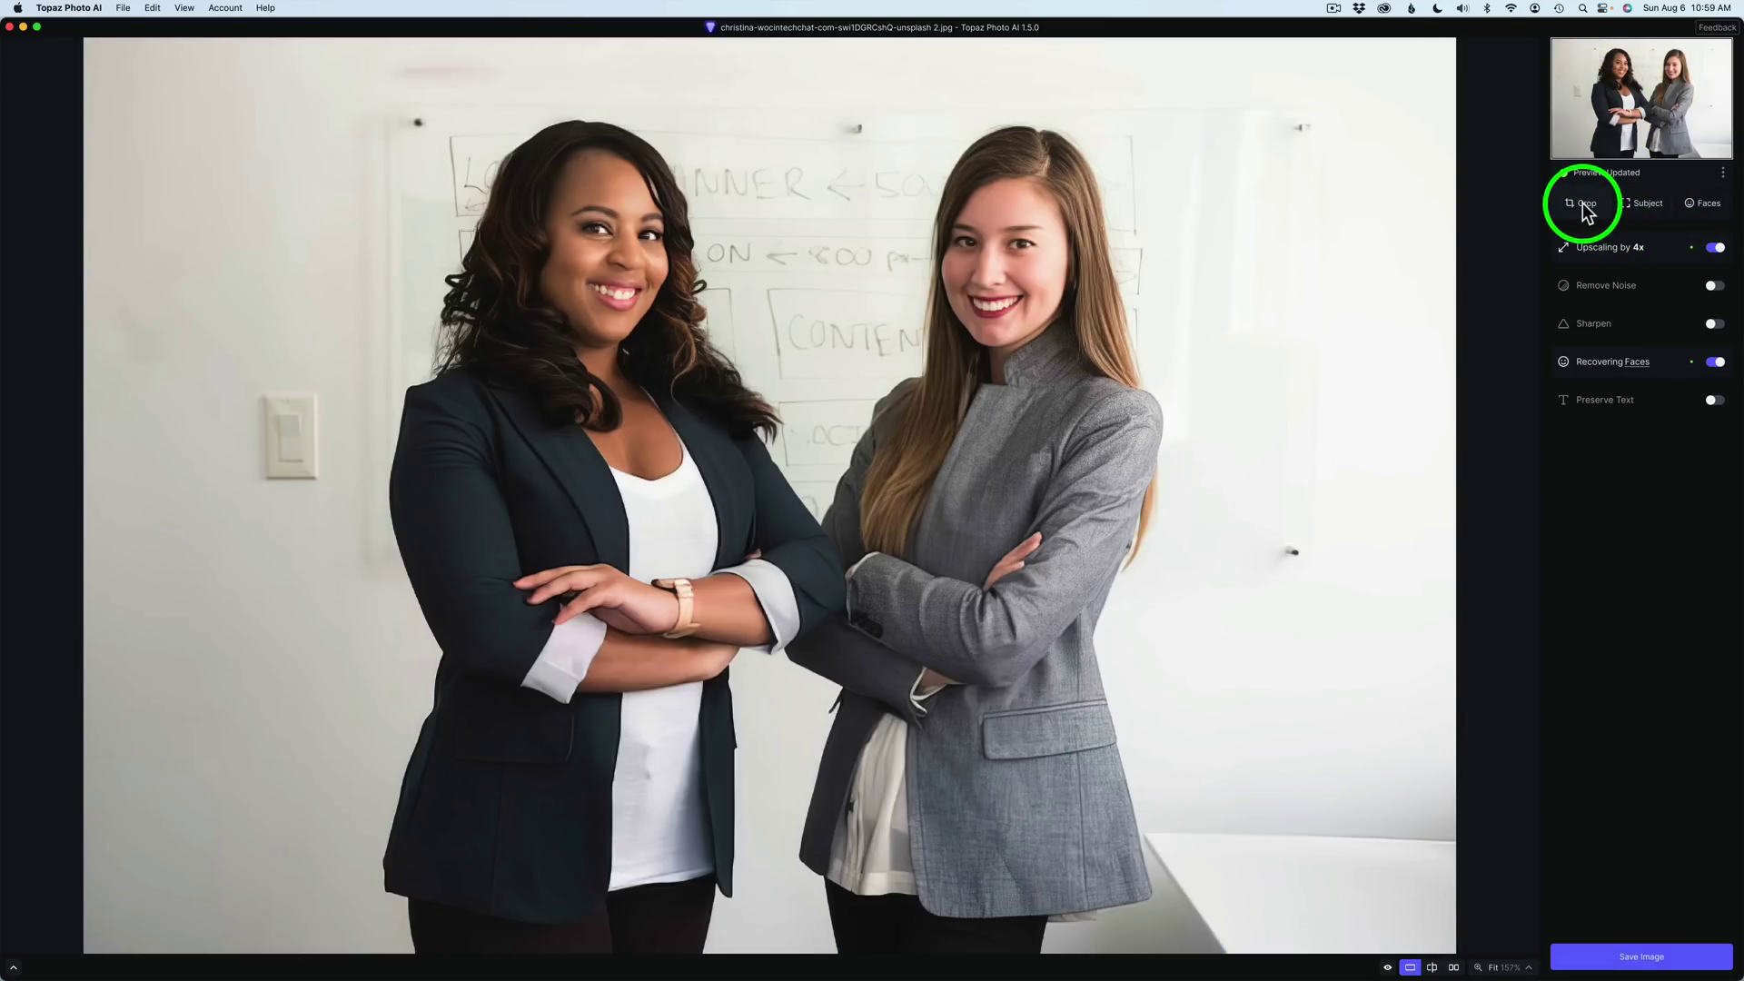
- Examine the crop options for the photo of the two women and leave without cropping
left_click(1583, 204)
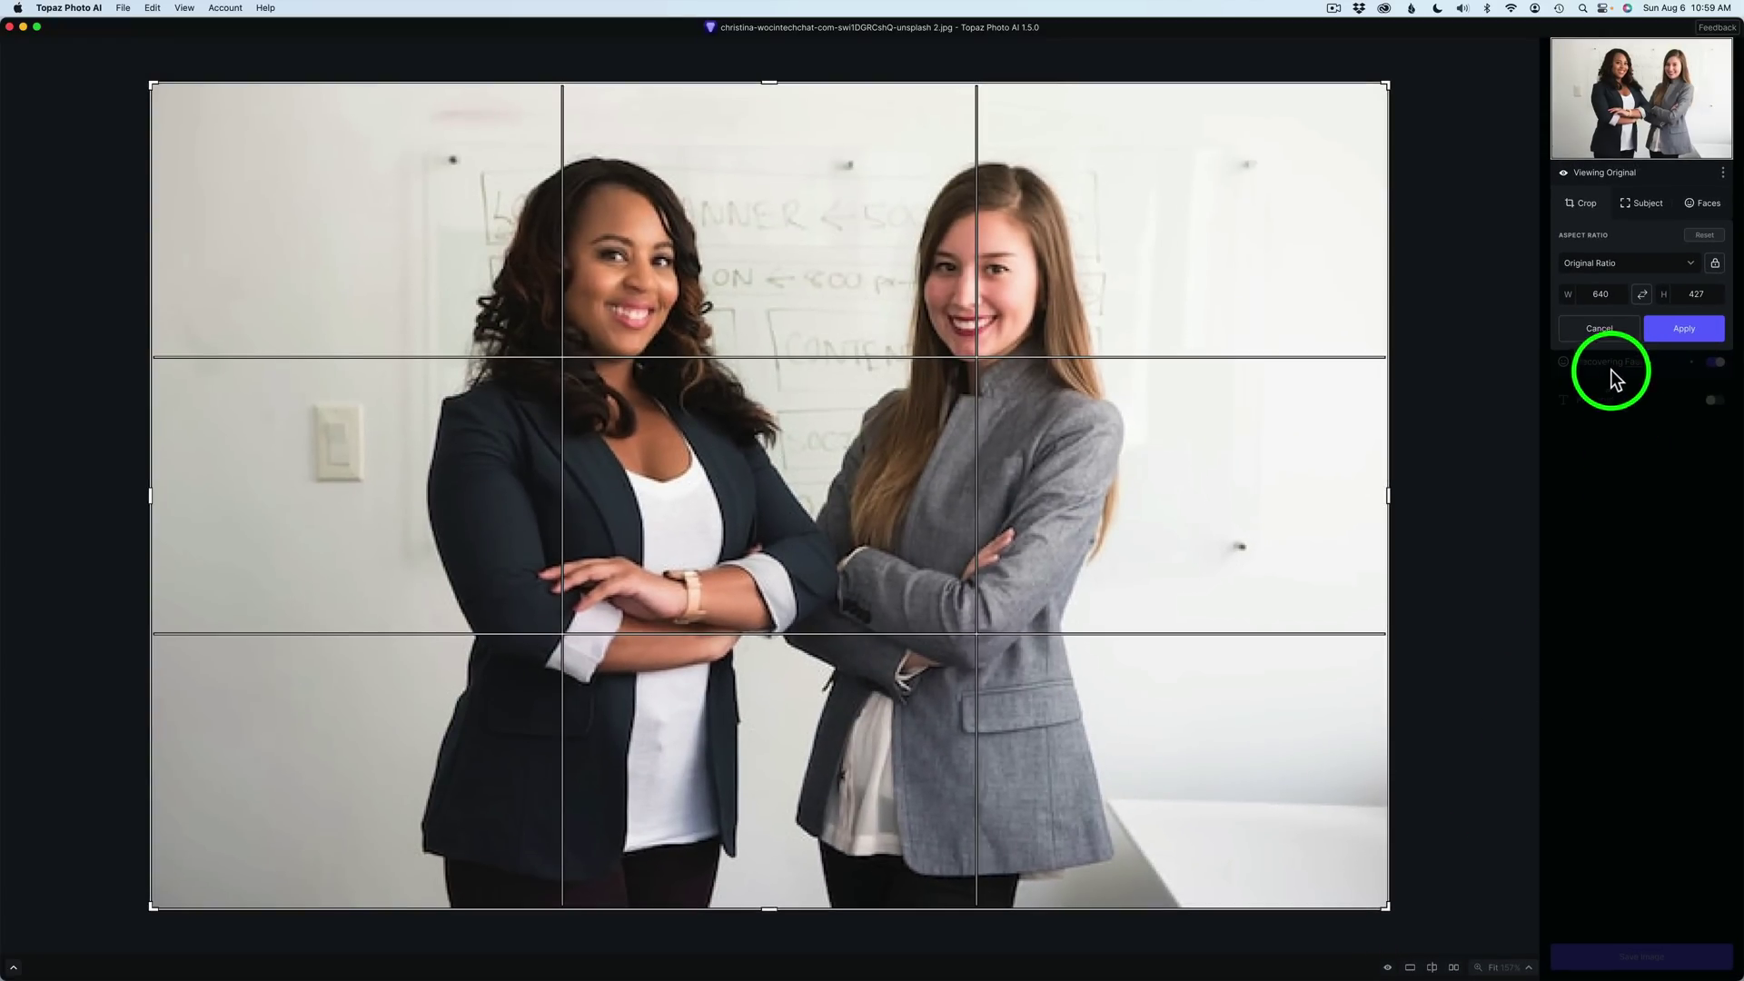
left_click(1603, 329)
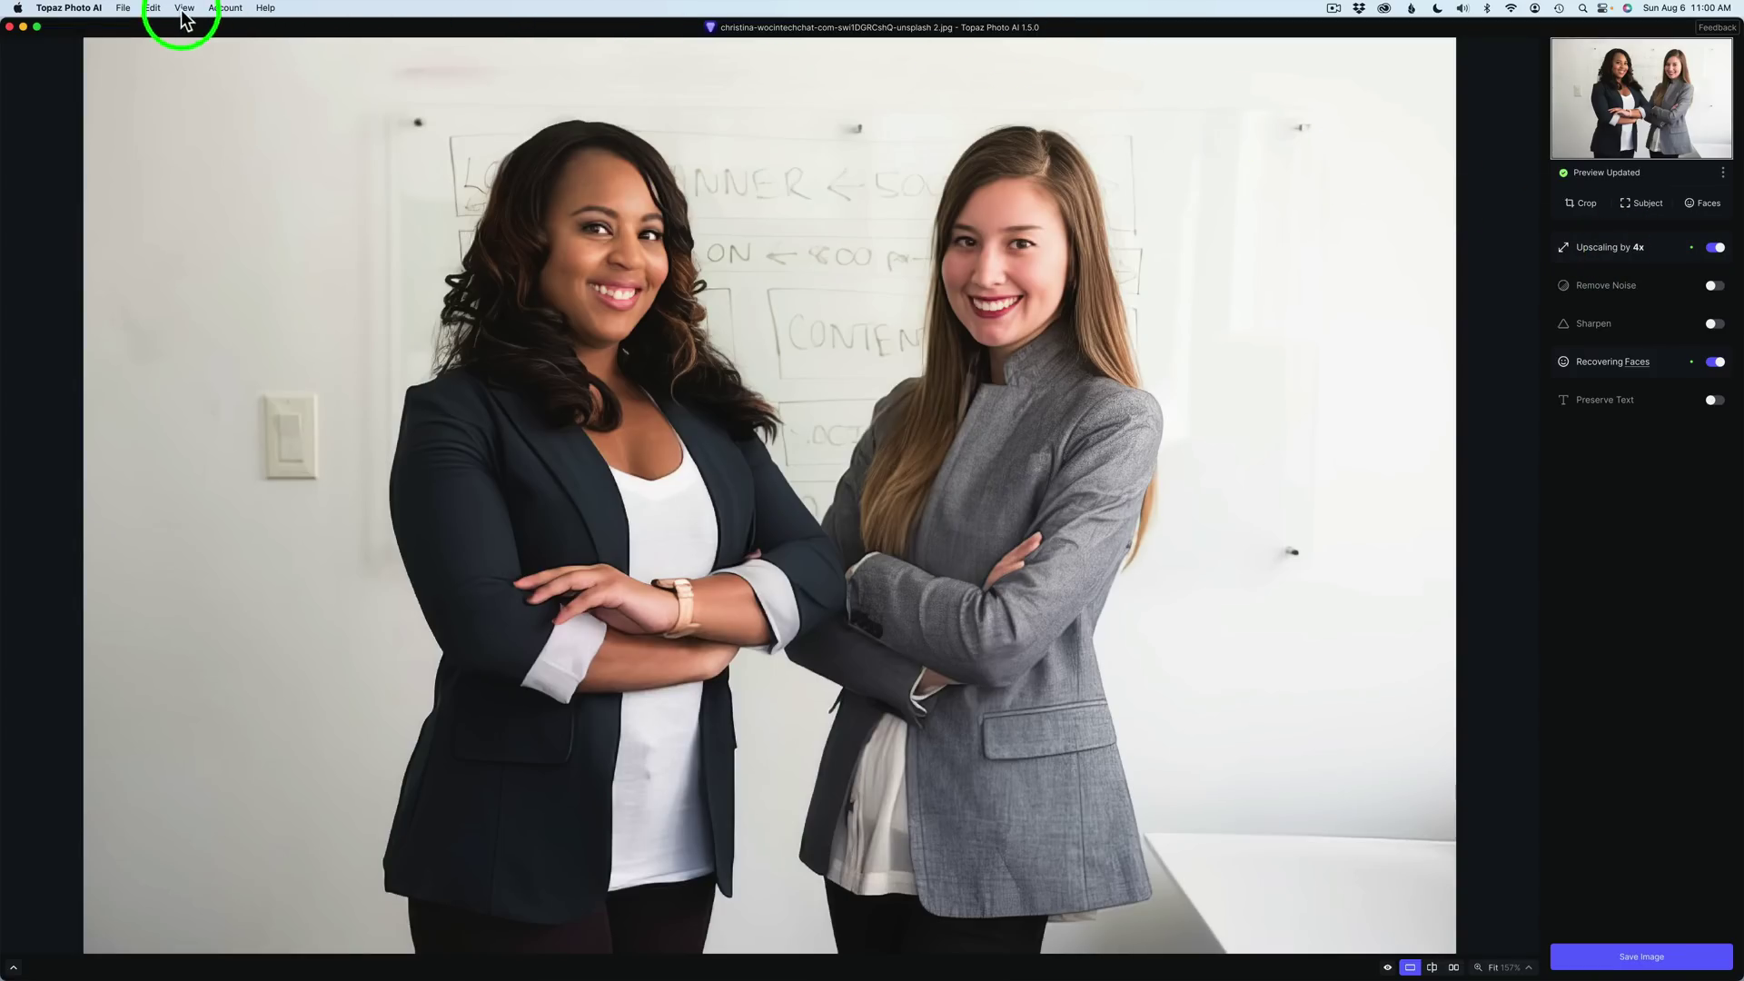
- Review the Autopilot preferences for subject detection, face detection, sharpening and upscaling, and close them without changes
left_click(71, 8)
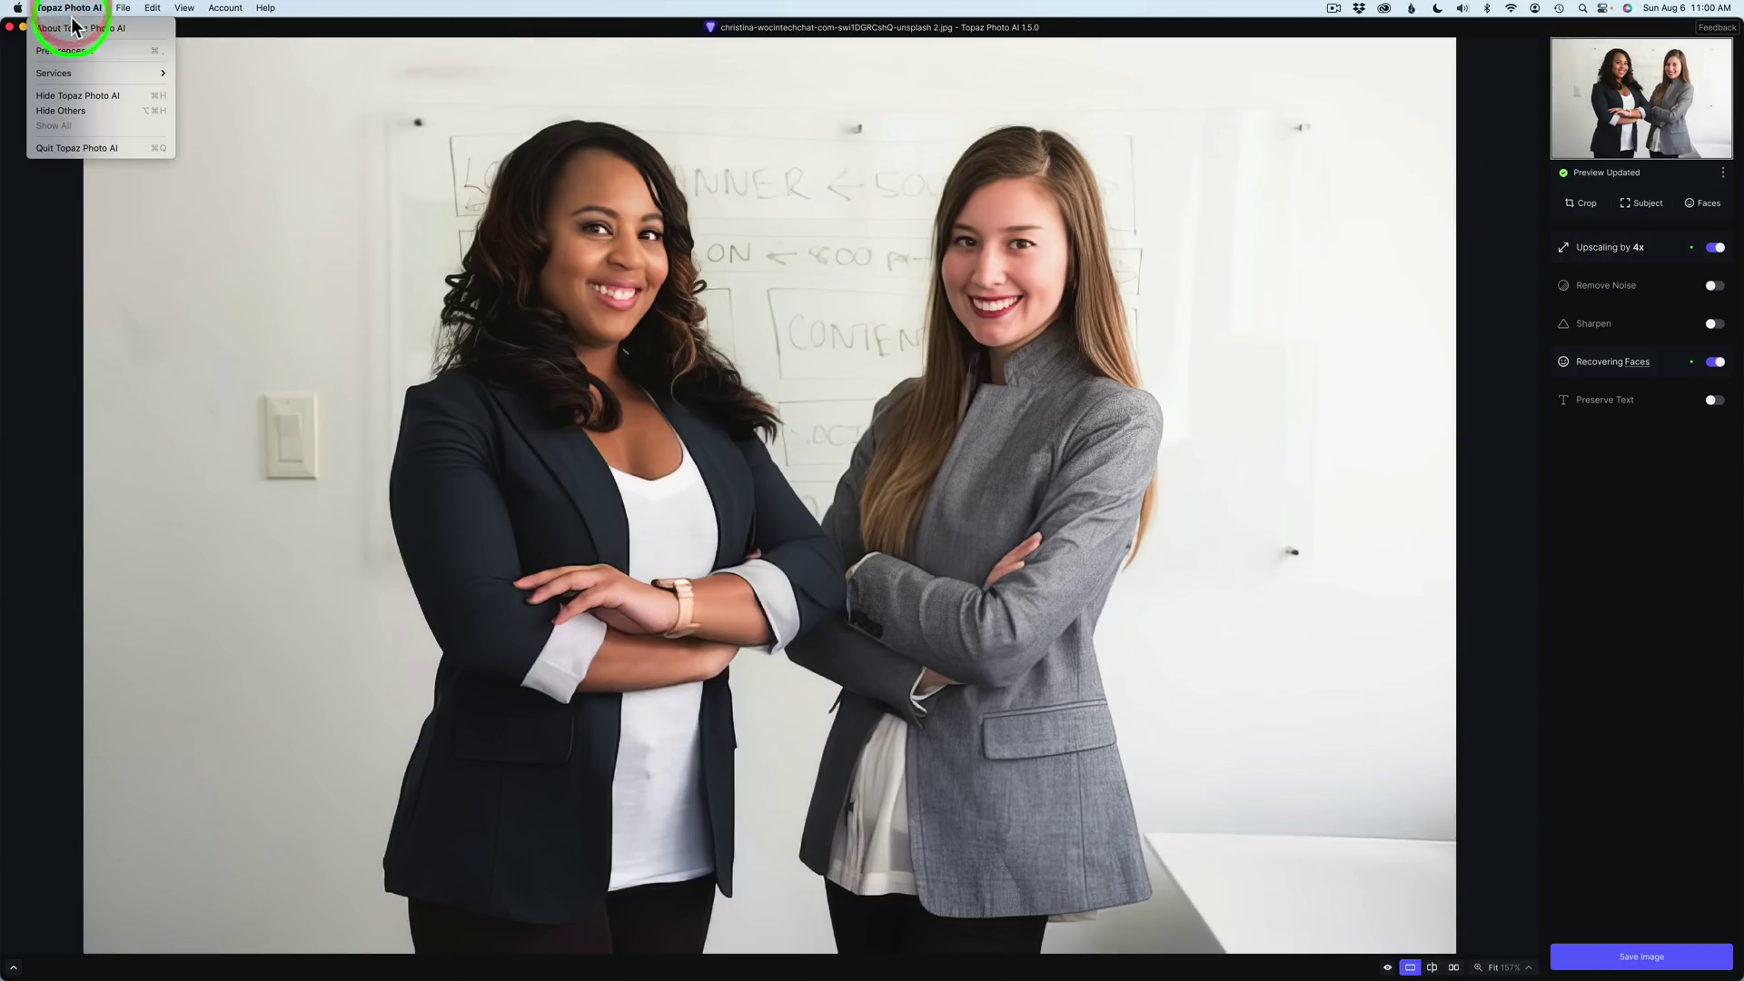
left_click(78, 50)
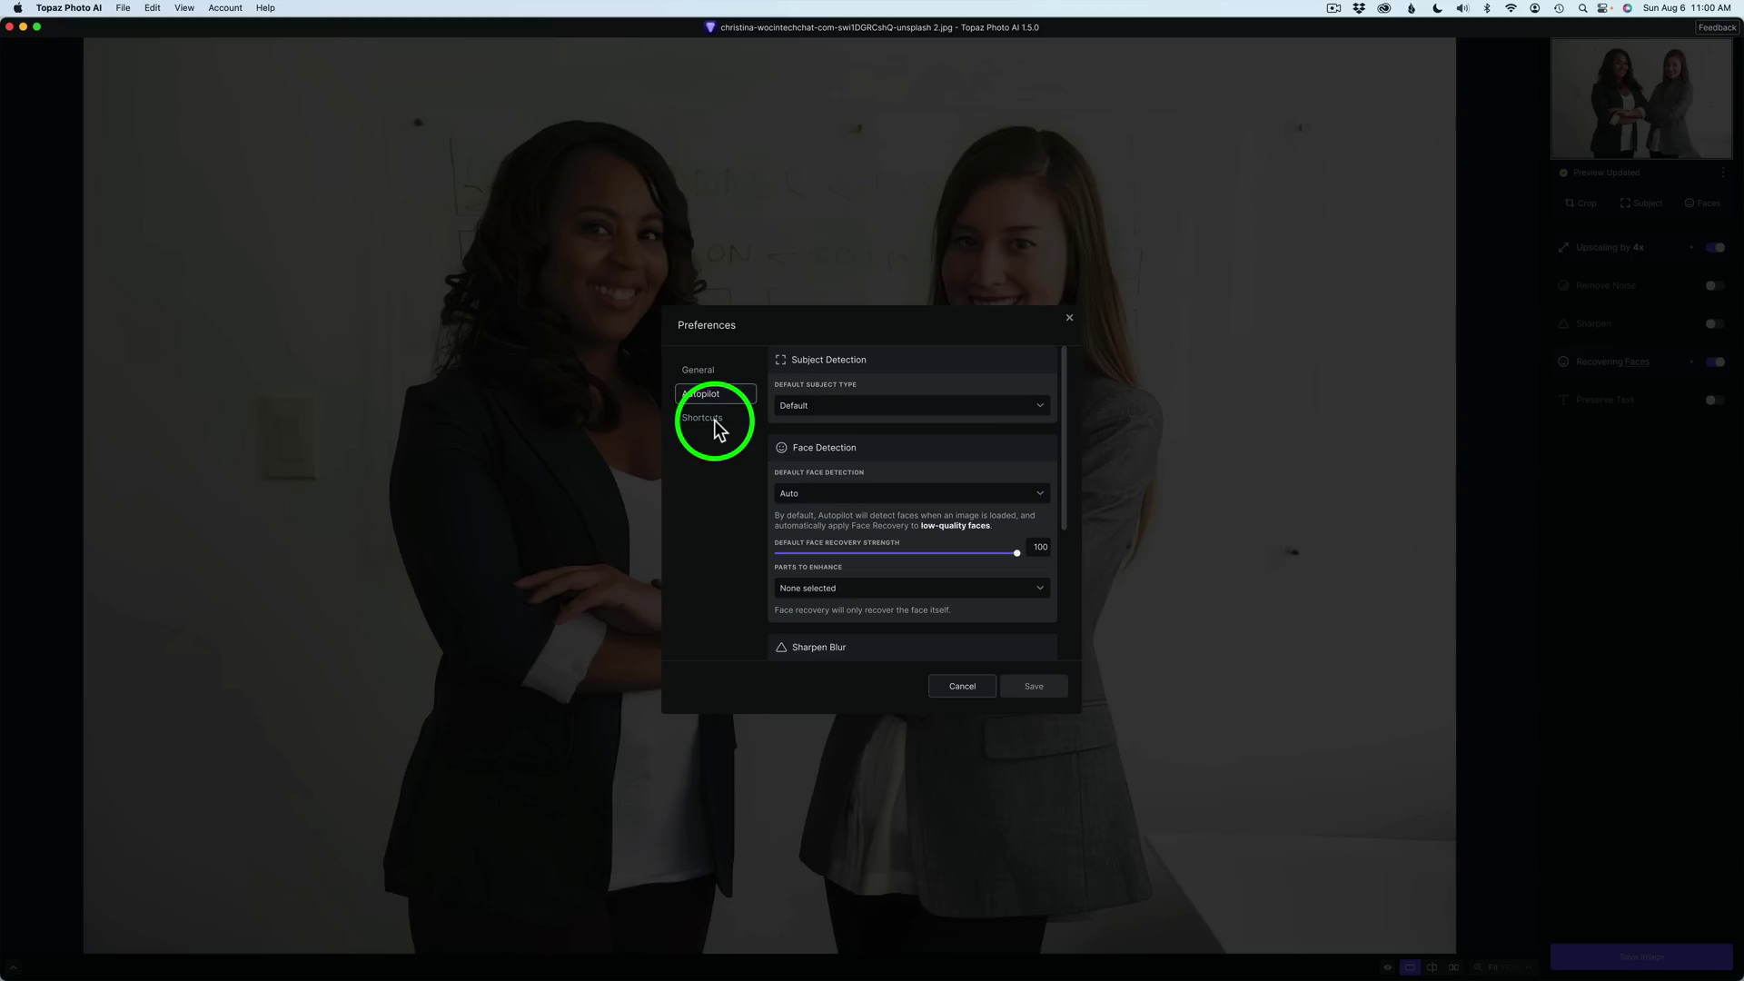
scroll(935, 460, "down", 5)
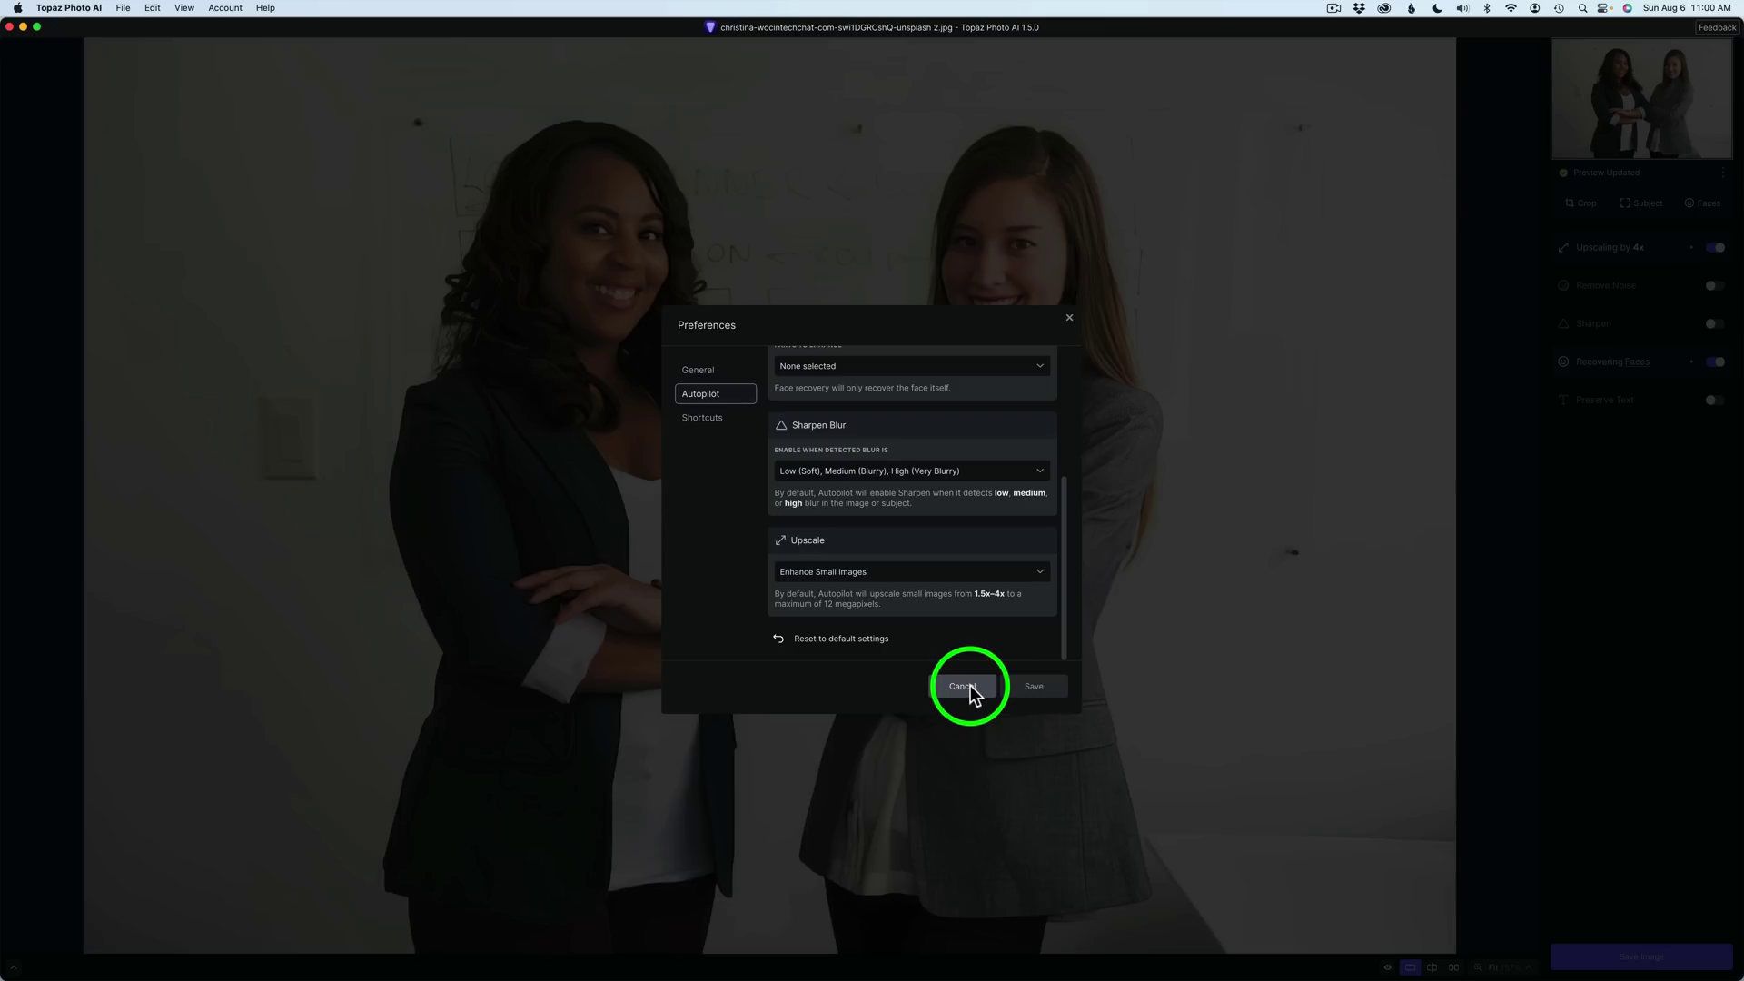
left_click(1165, 472)
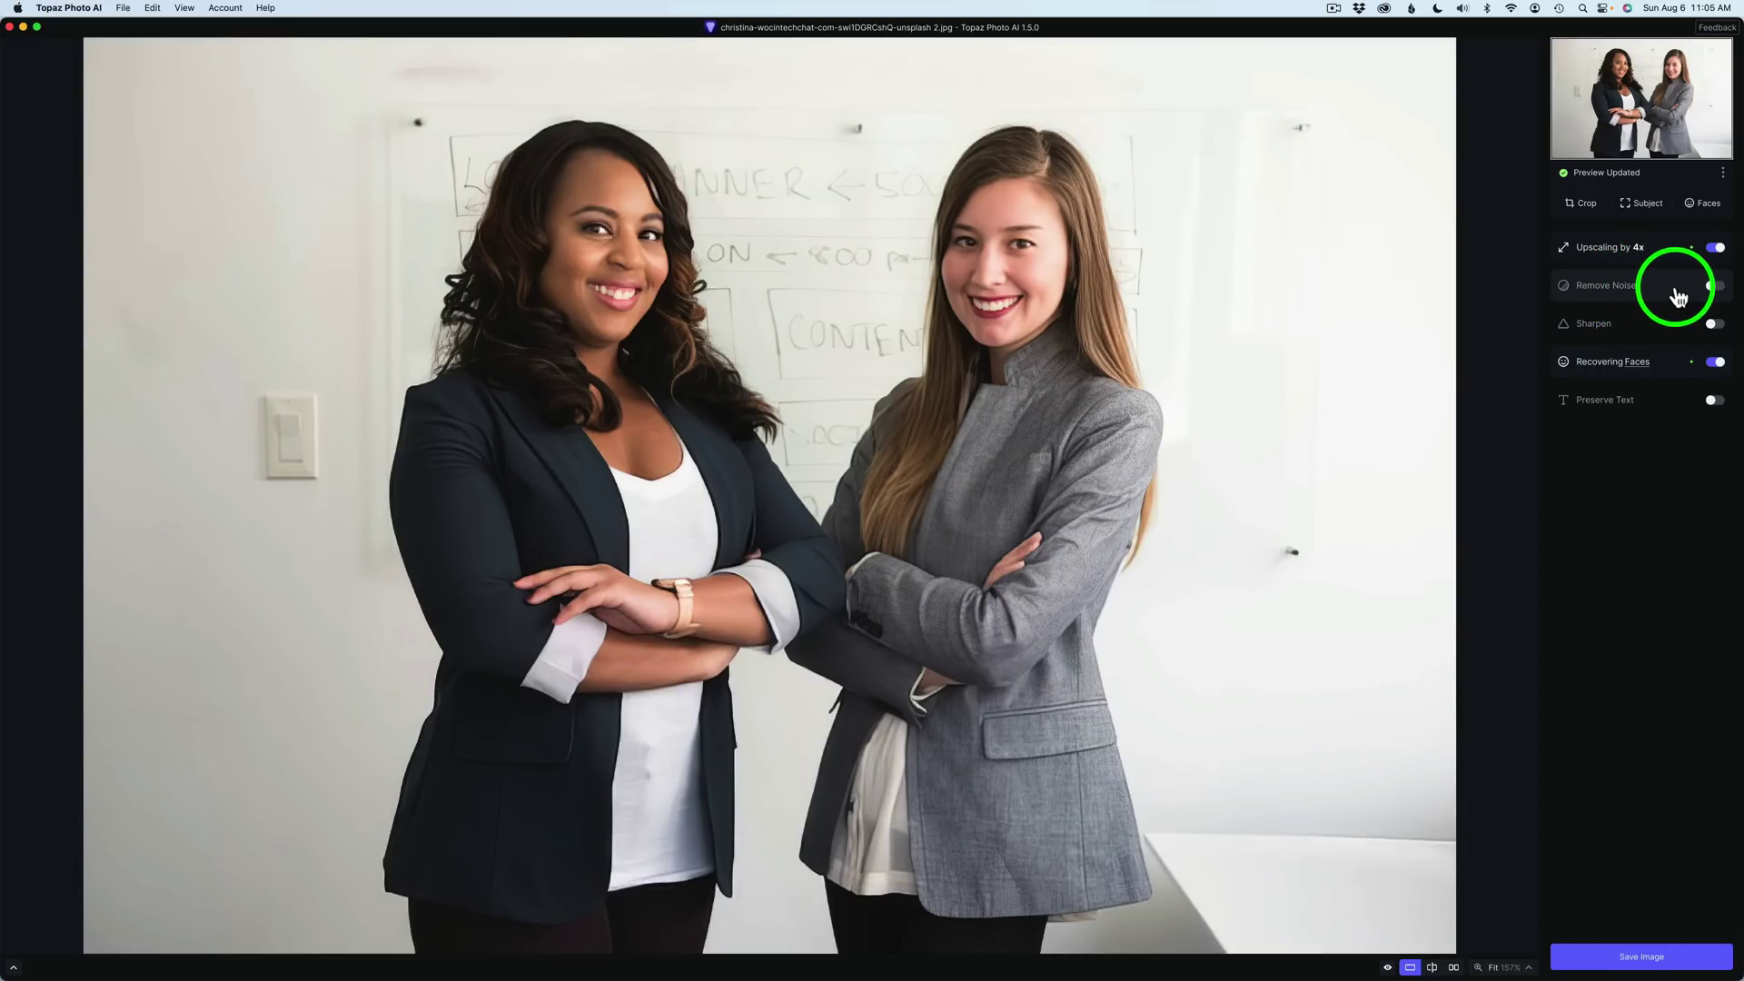
- Enable Remove Noise with the Normal model, try Recover Original Detail at 44 and return it to 0
left_click(1623, 285)
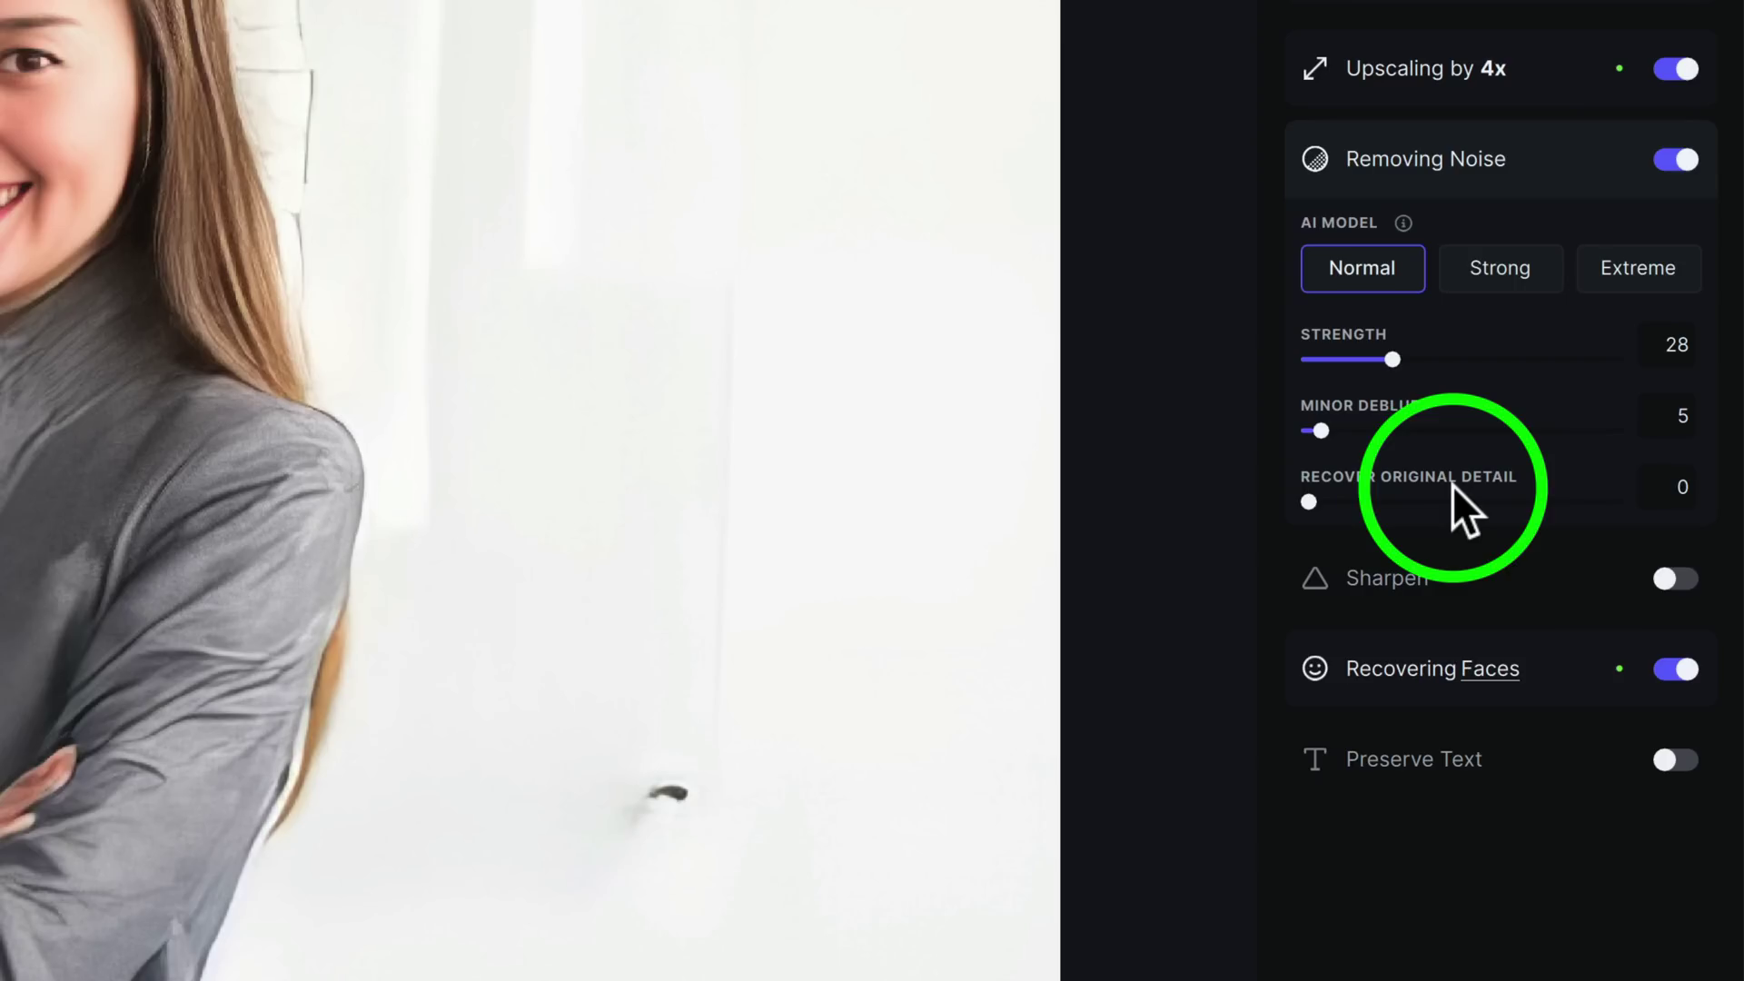
left_click_drag(1313, 503, 1446, 504)
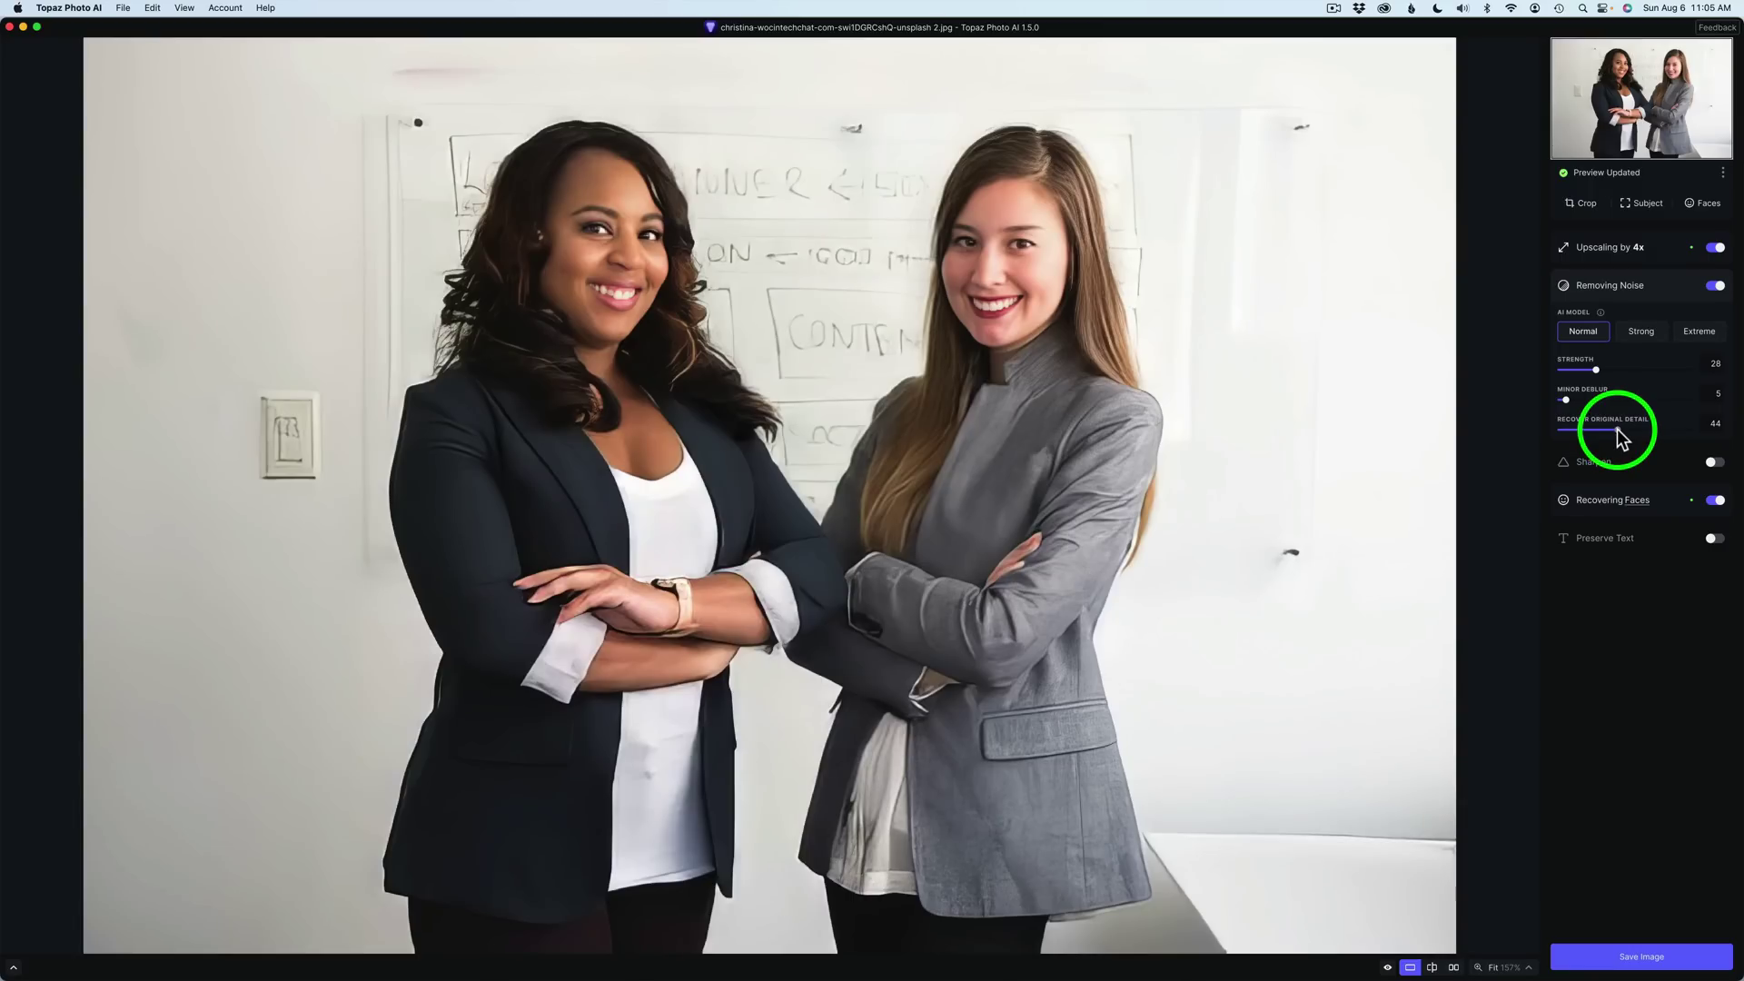
left_click_drag(1445, 502, 1266, 490)
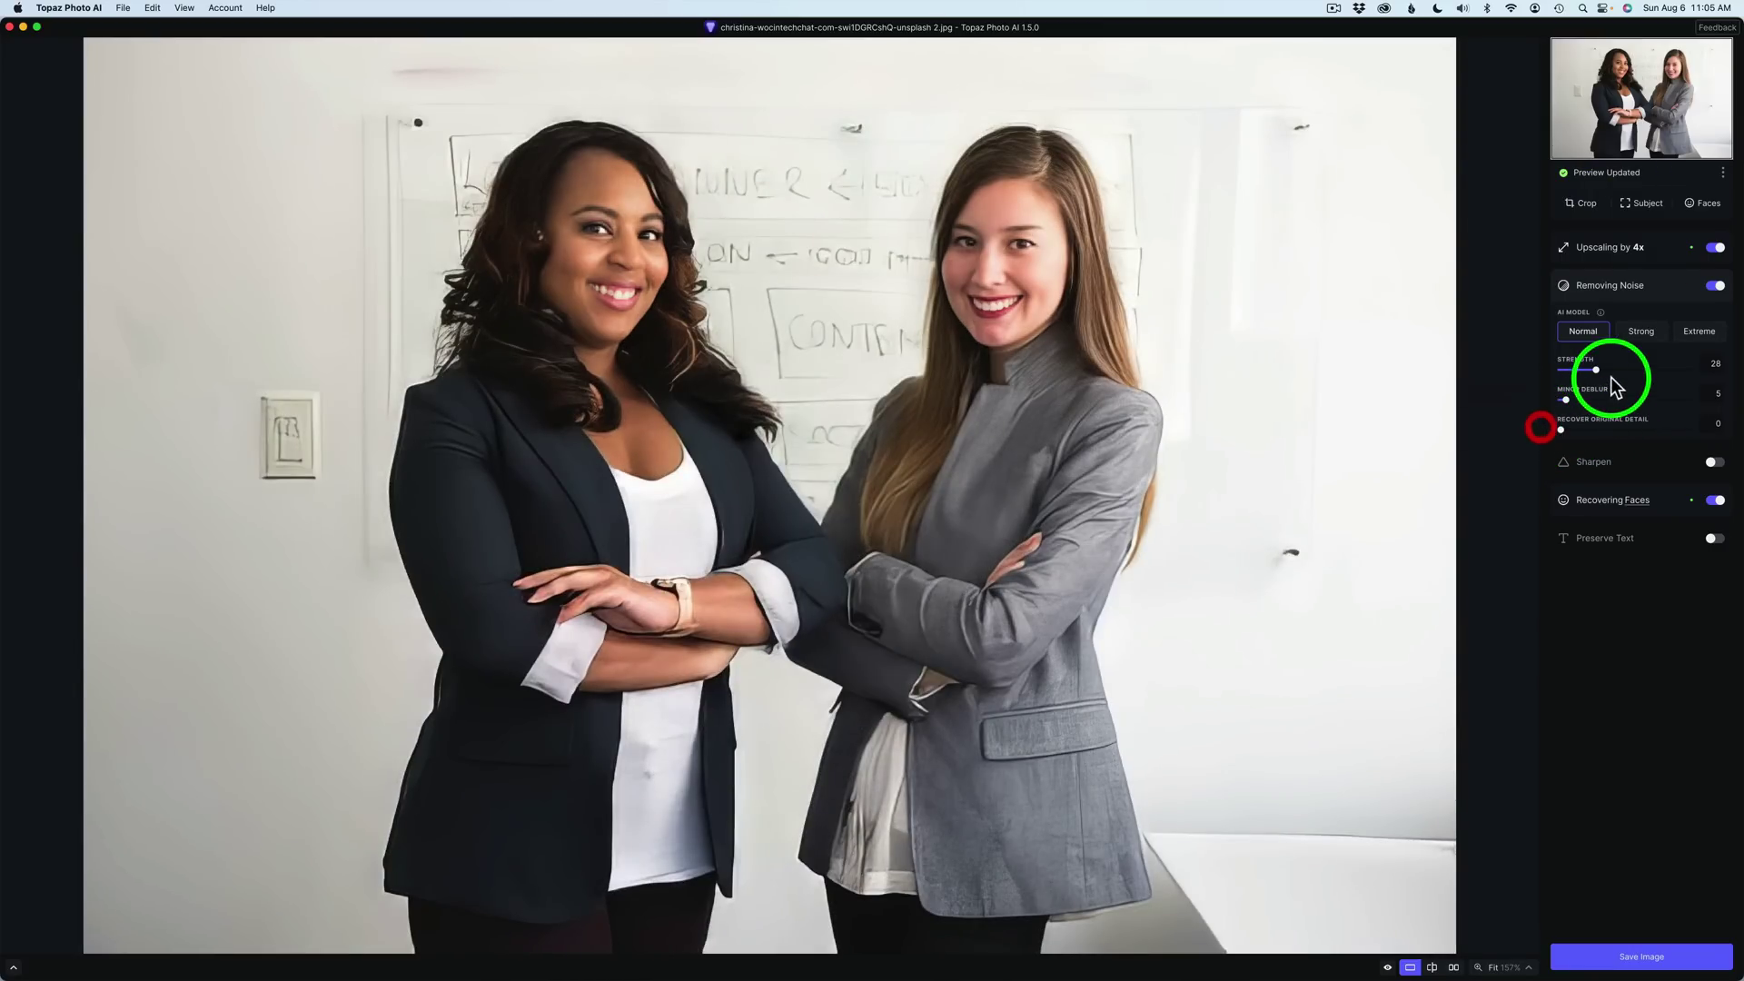
left_click(1715, 285)
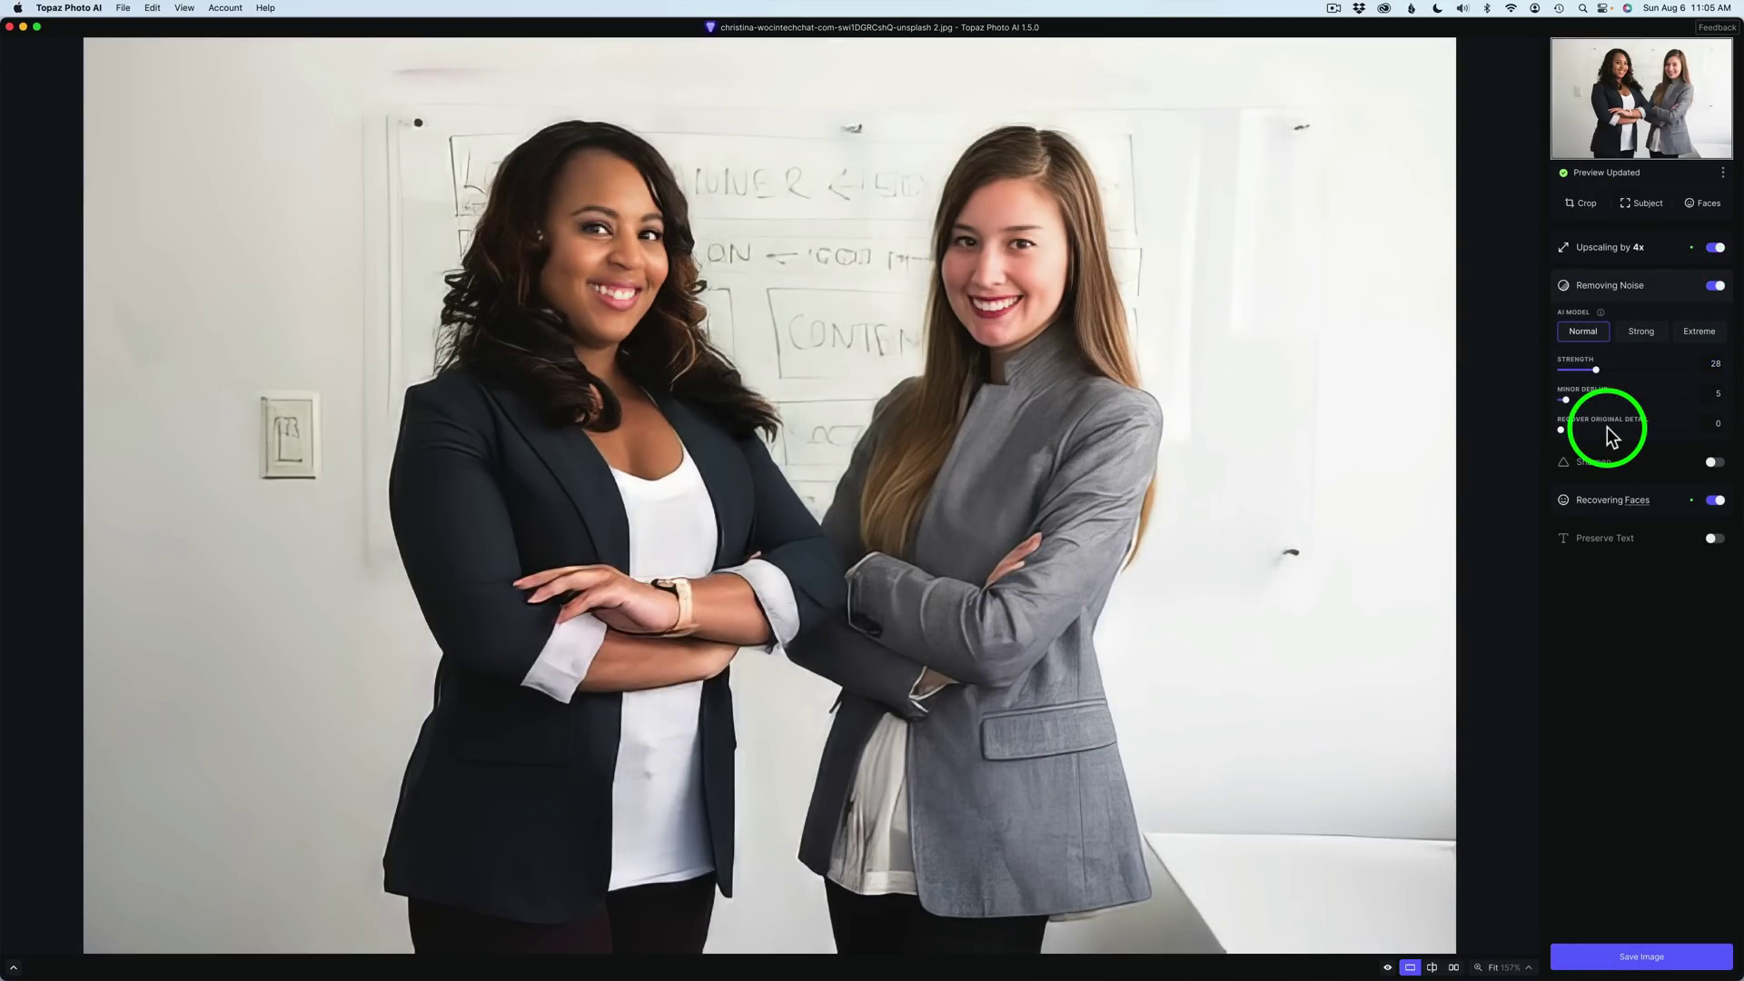
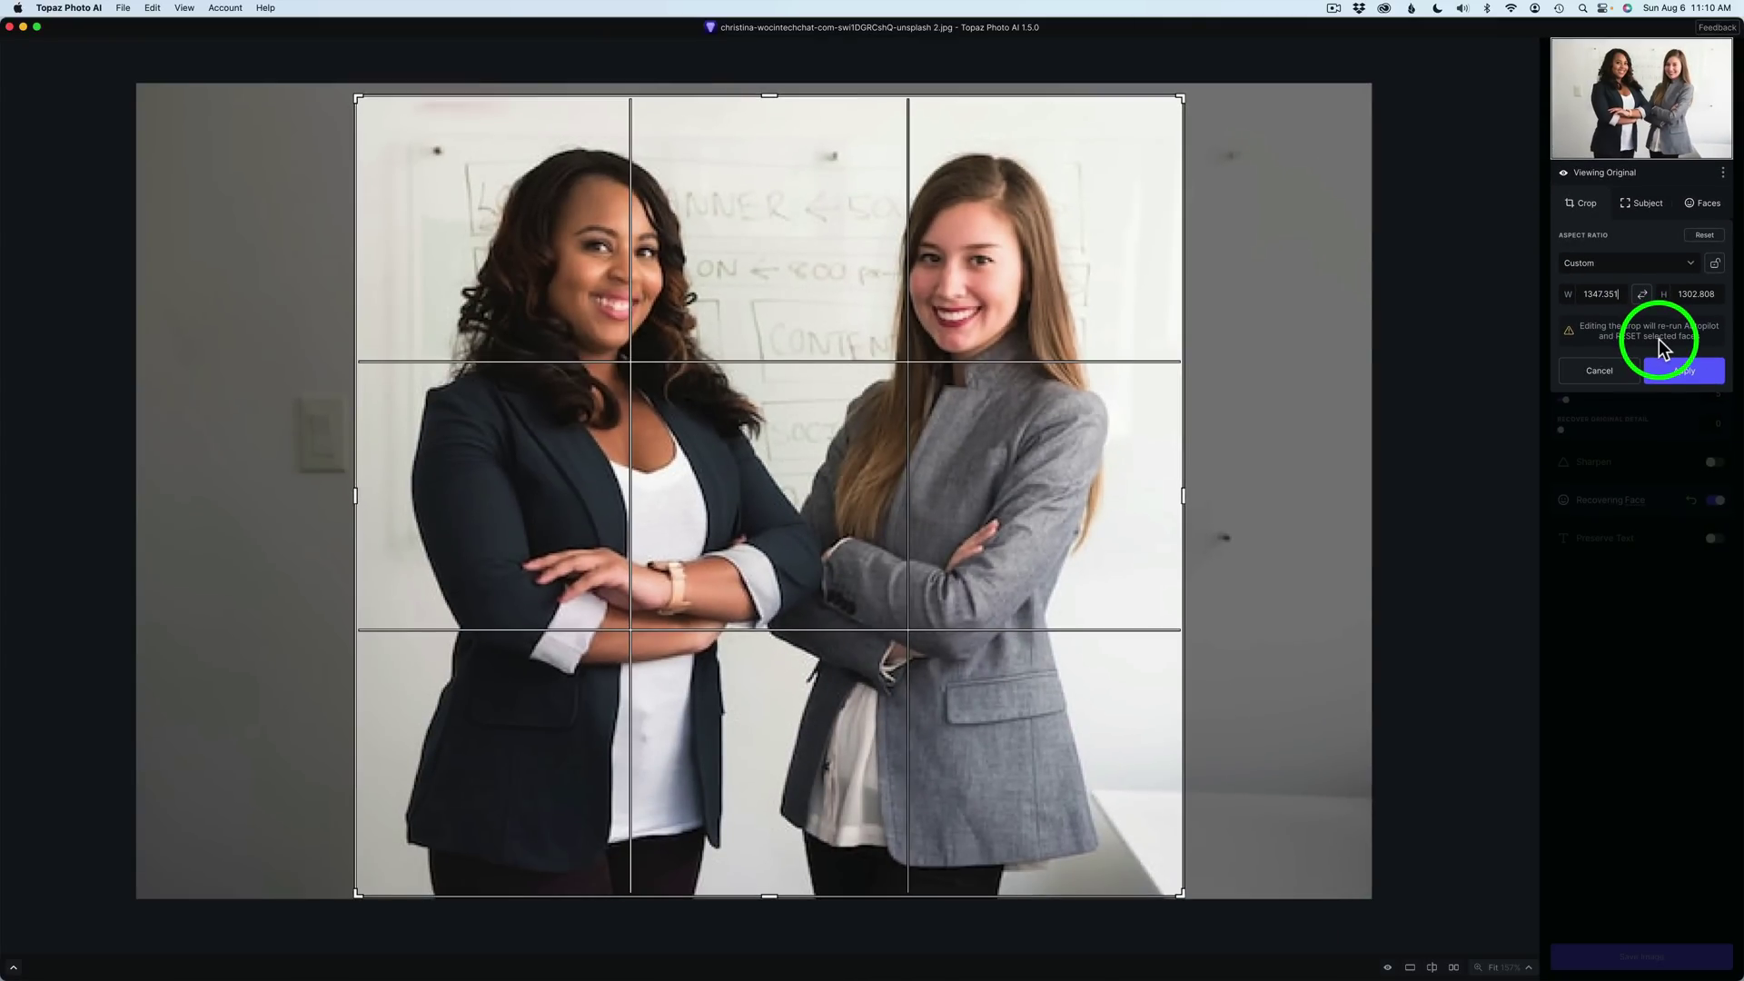
- Apply a Custom-ratio crop that trims the empty wall on both sides of the two women
left_click(1691, 371)
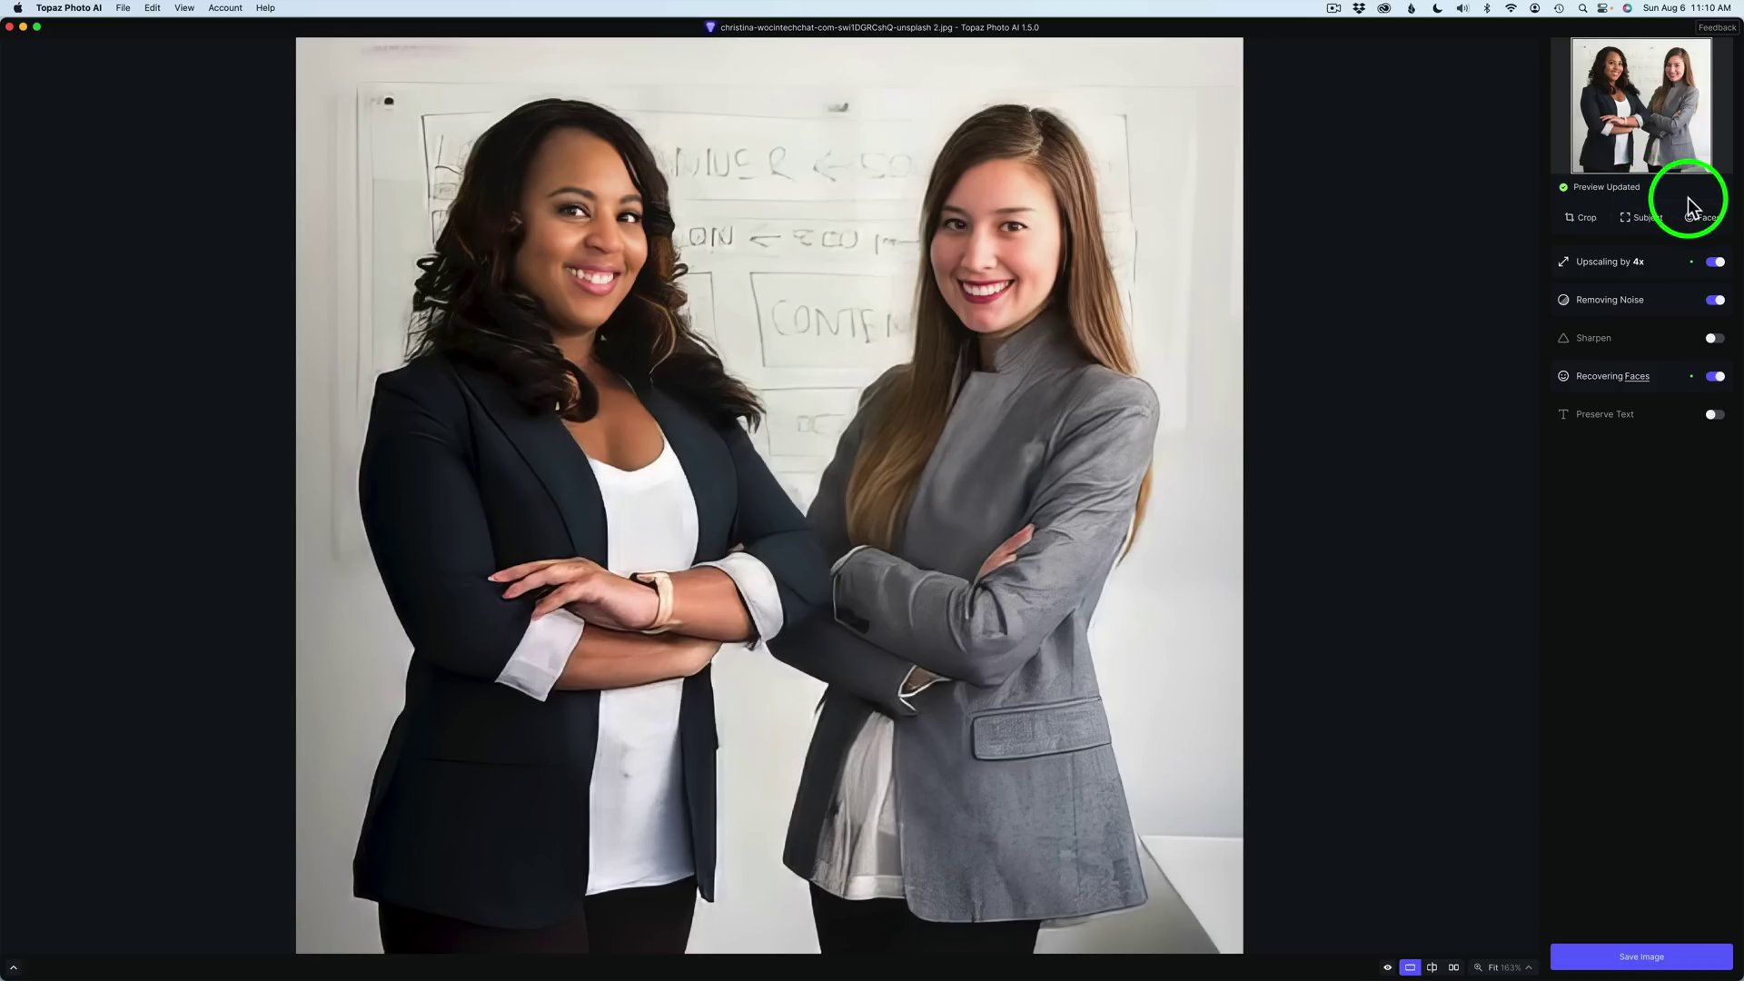
- Exclude the face of the woman in the gray jacket from face recovery and apply the selection
left_click(1705, 223)
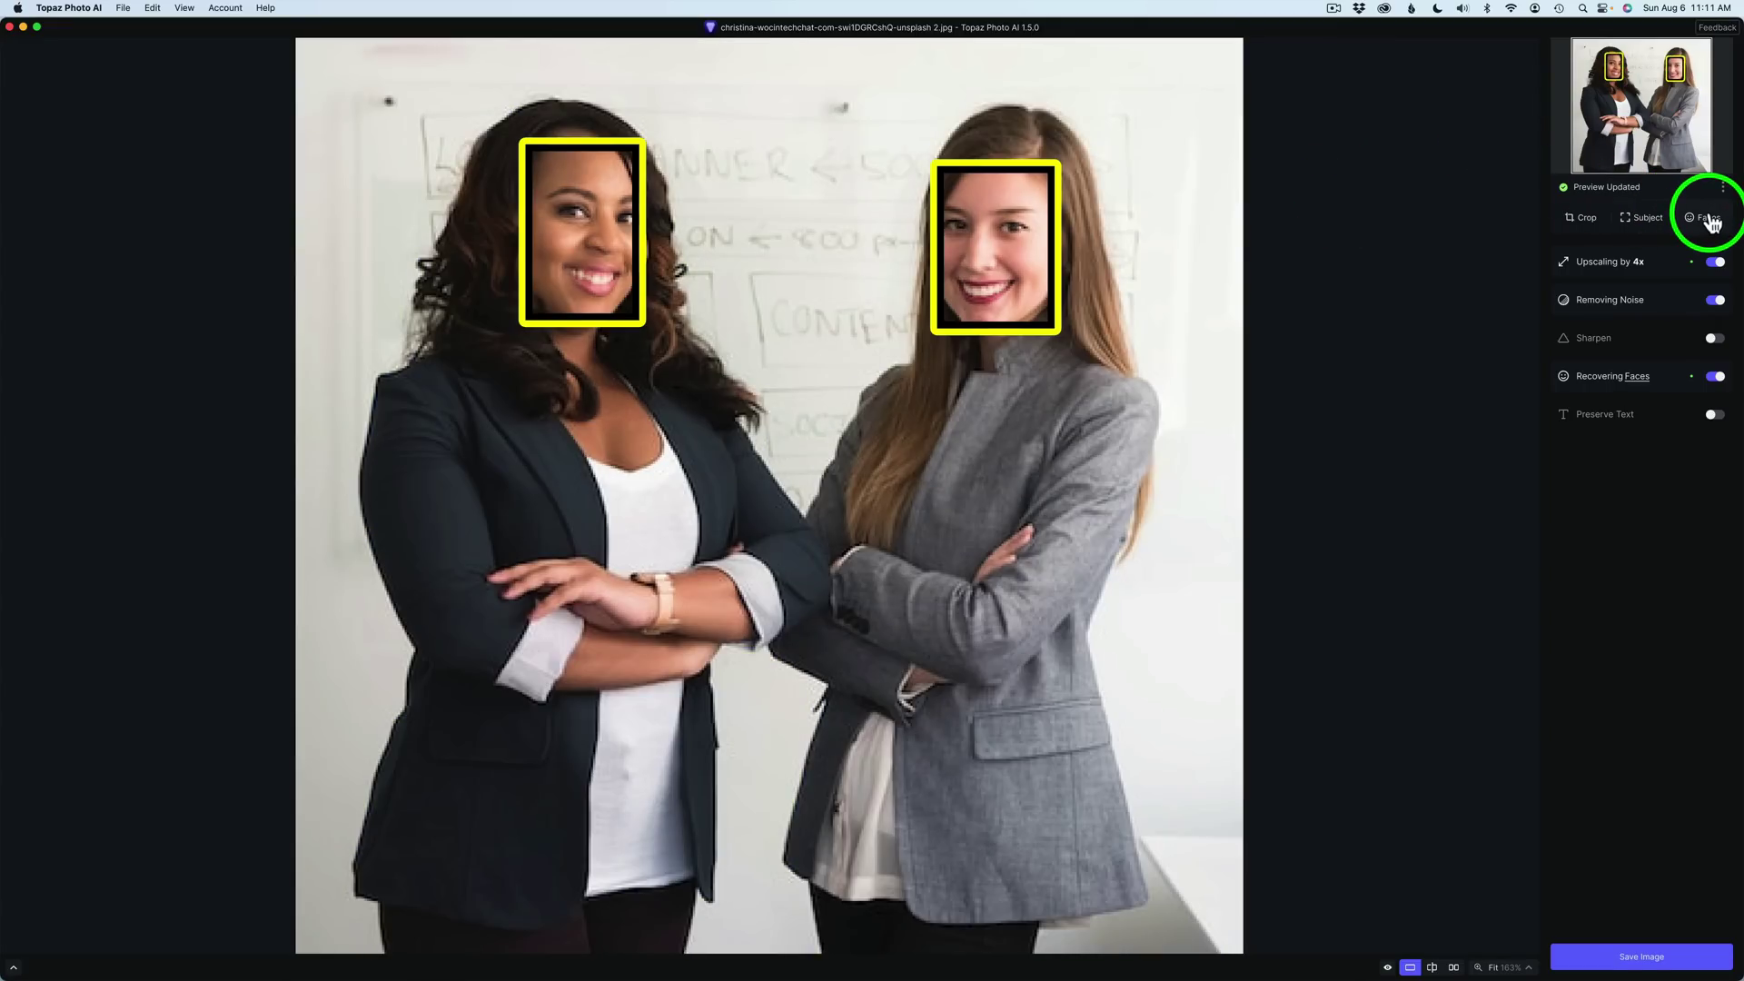
left_click(1704, 219)
left_click(987, 247)
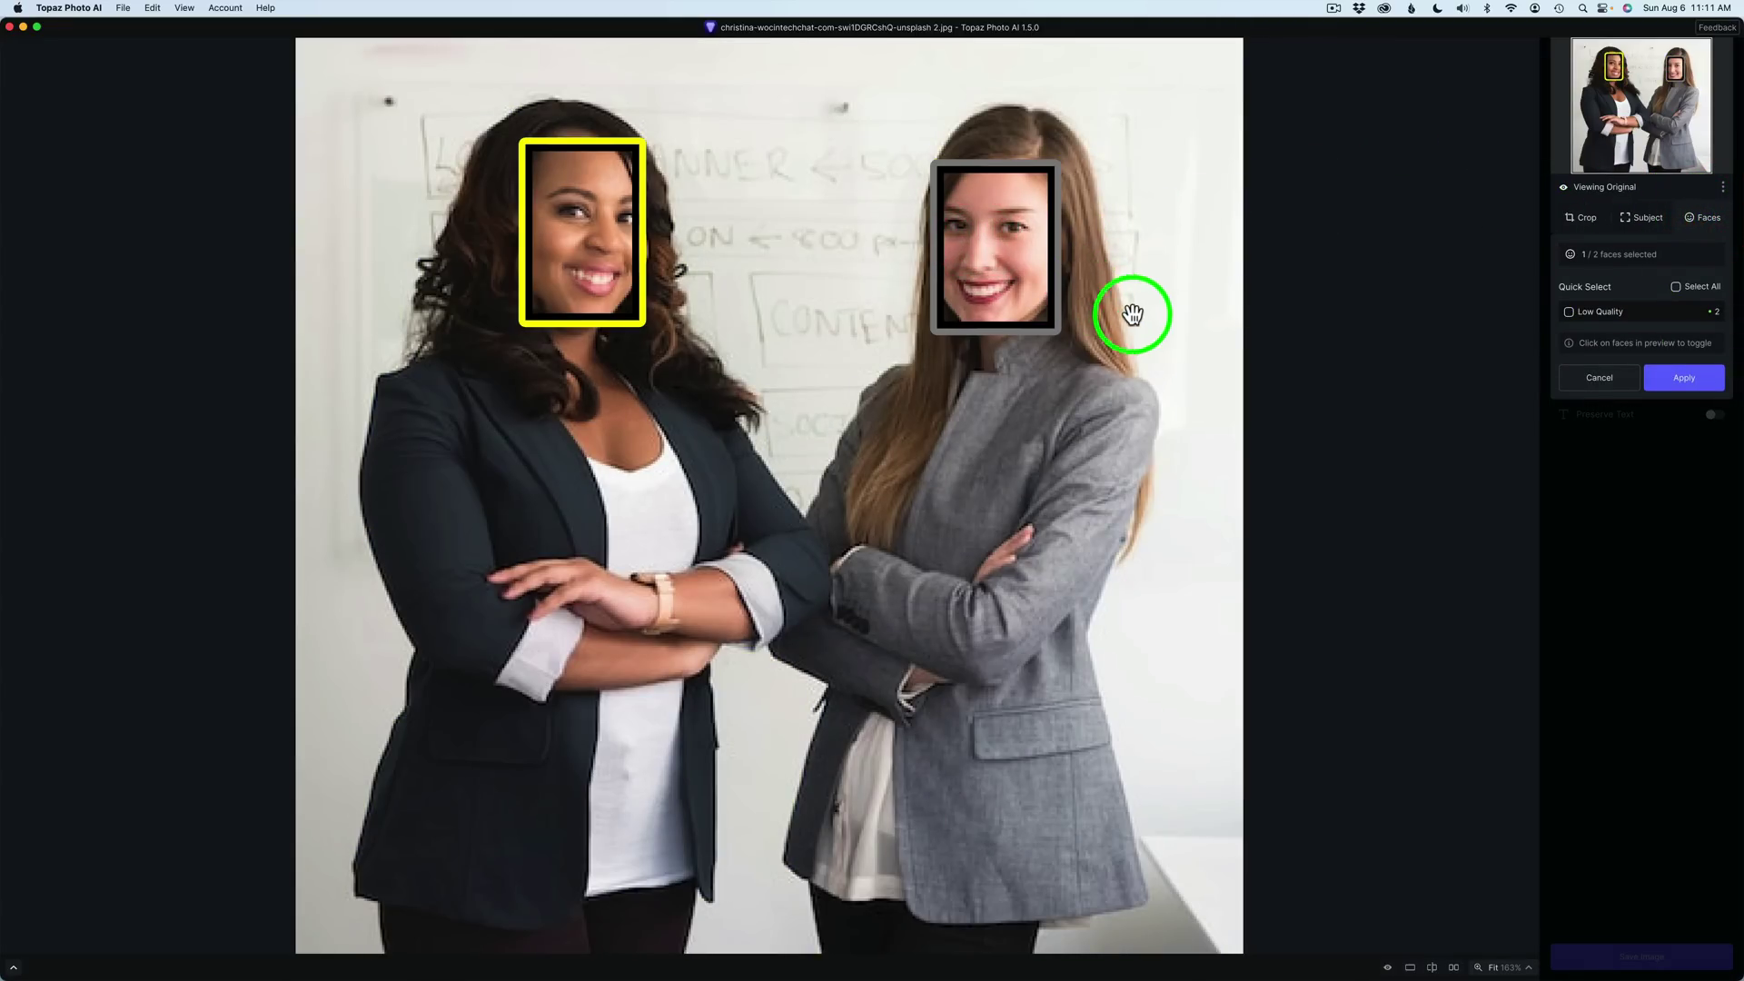
left_click(1676, 379)
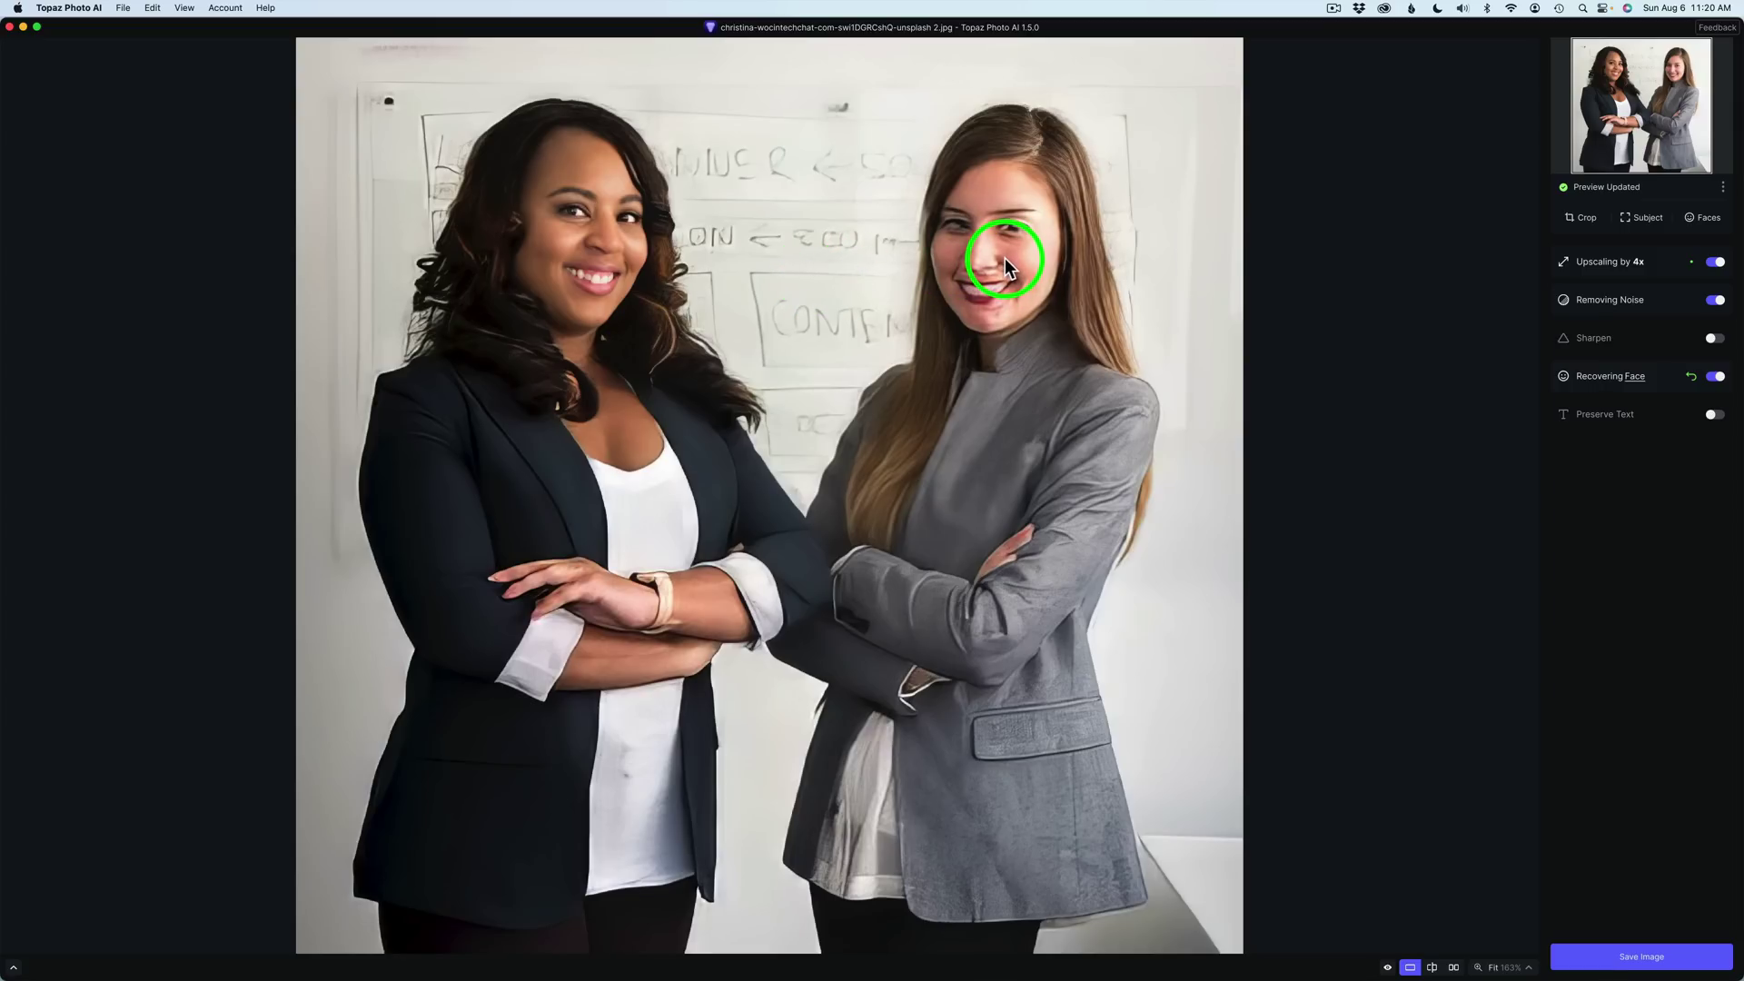
- Reselect the face of the woman in the gray jacket for recovery and apply the selection of both faces
left_click(1705, 219)
left_click(1704, 220)
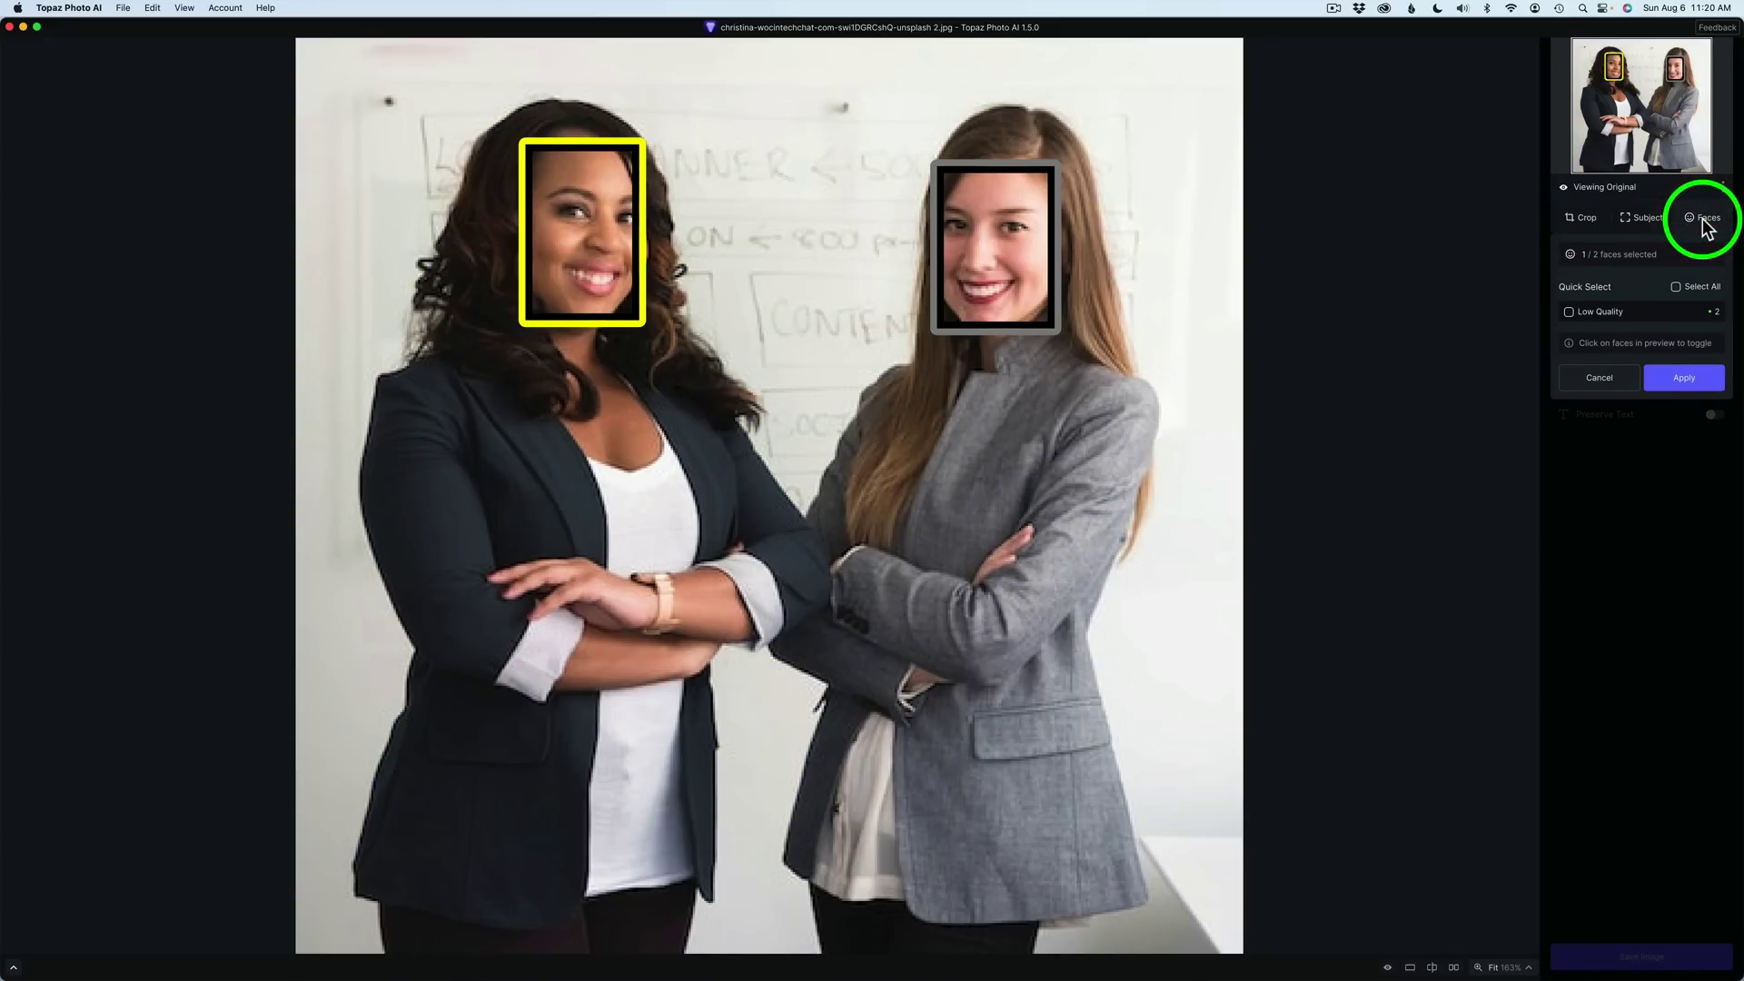
left_click(998, 237)
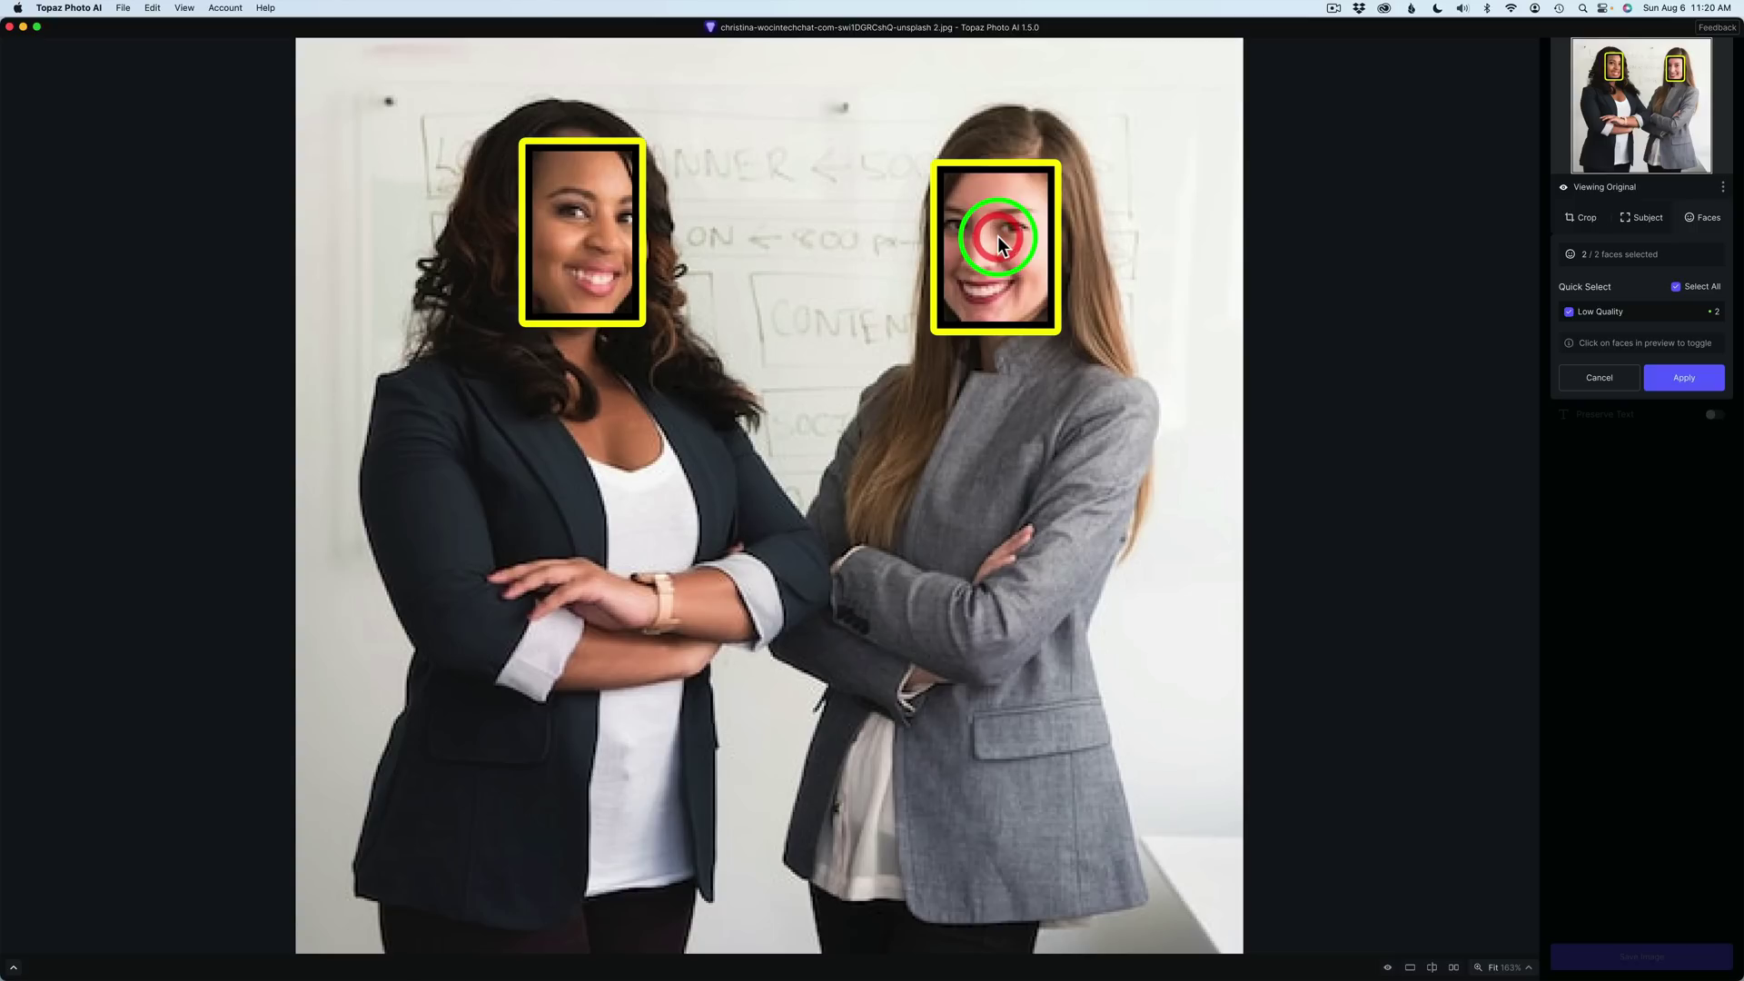
left_click(1691, 381)
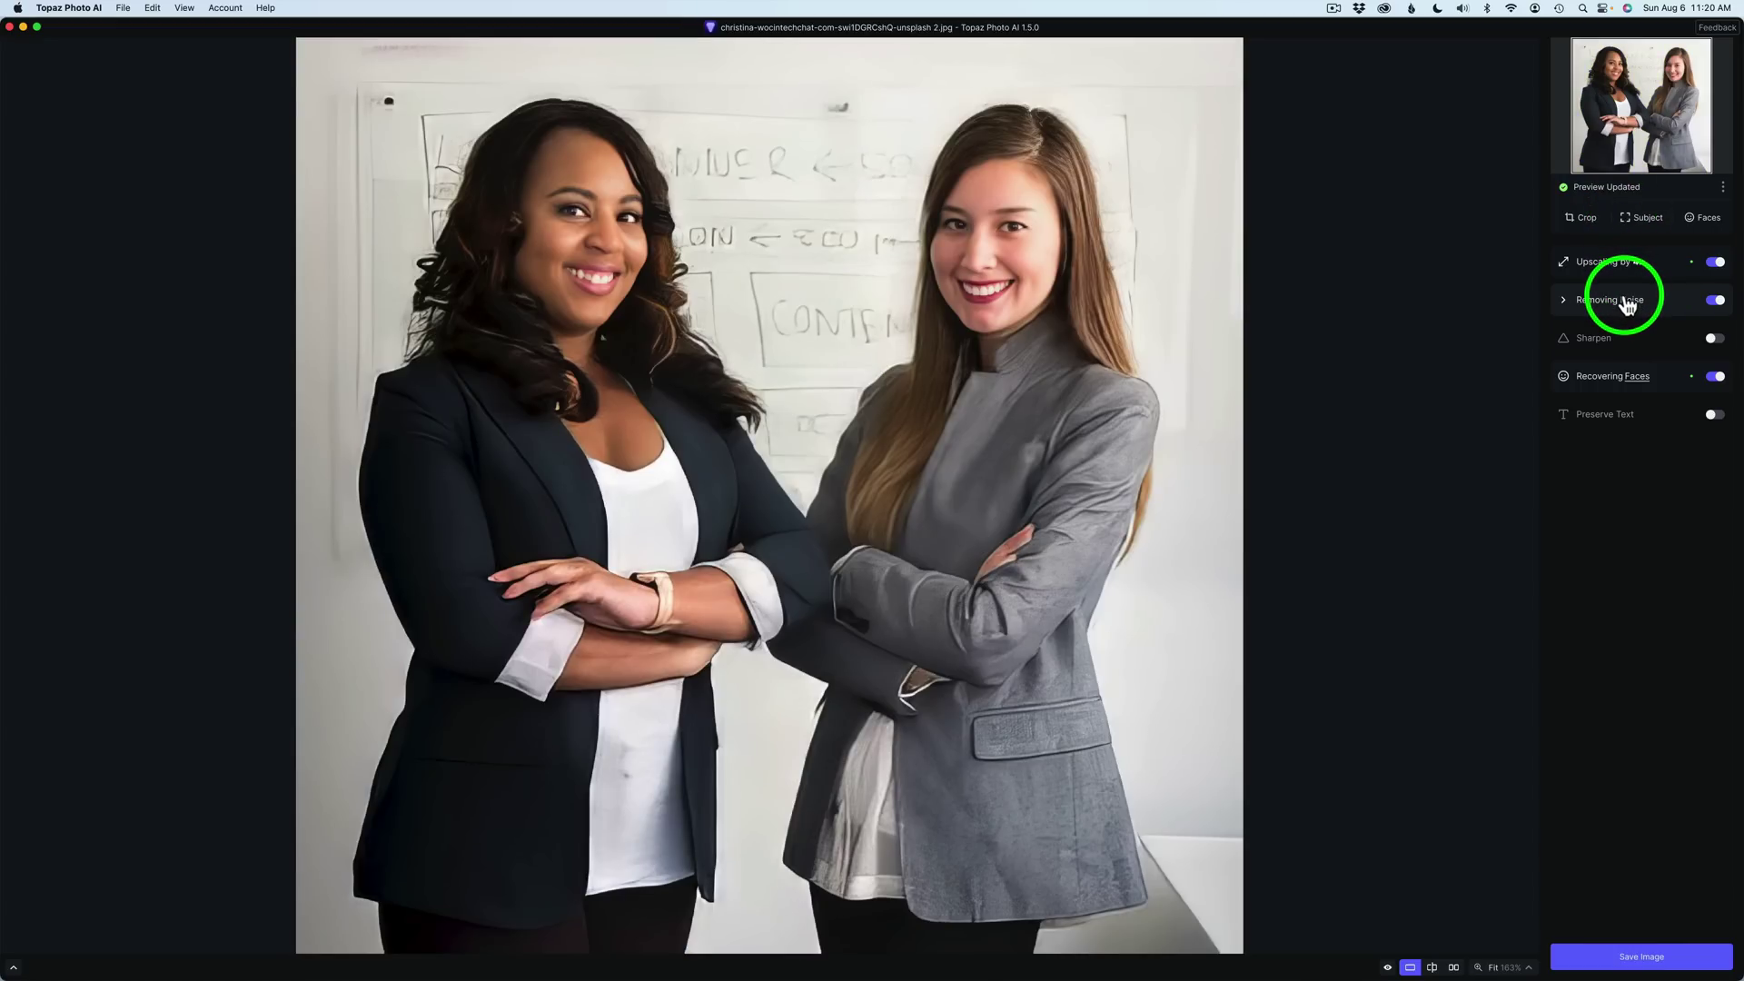
- Review the noise removal model and sliders and collapse them again
left_click(1565, 300)
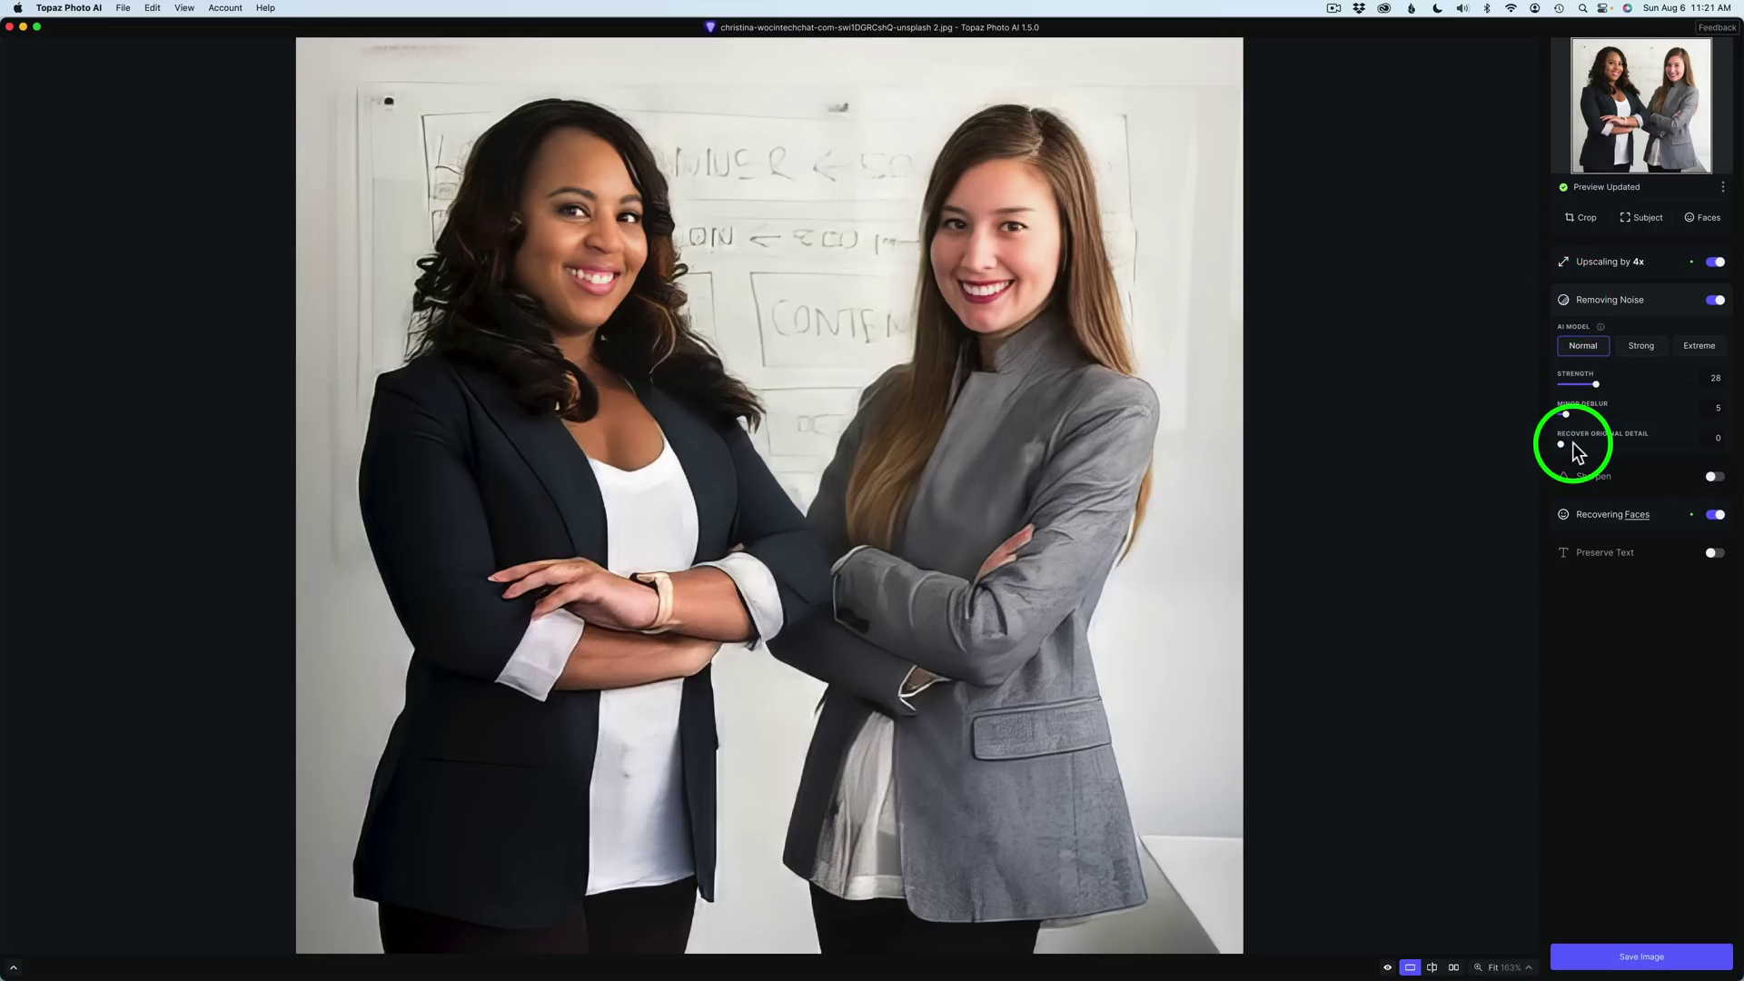
left_click(1620, 304)
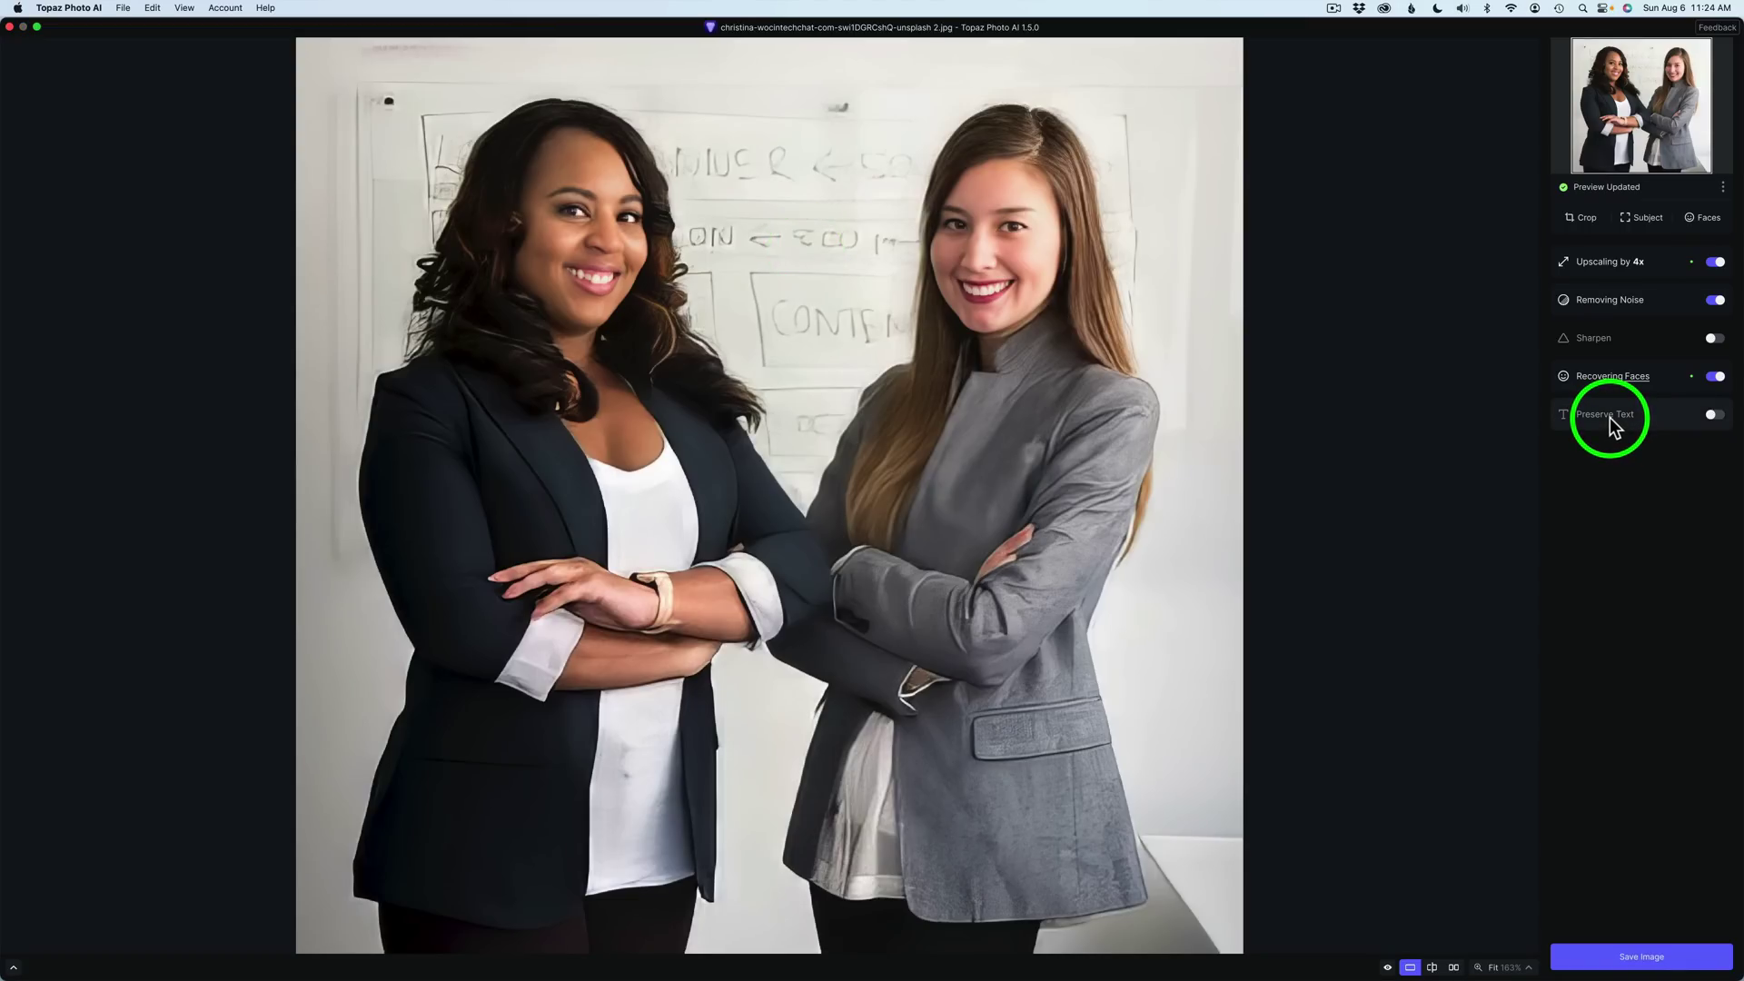
- Start a Preserve Text selection and adjust the brush size to 46, up to 65, and back down to 60
left_click(1612, 416)
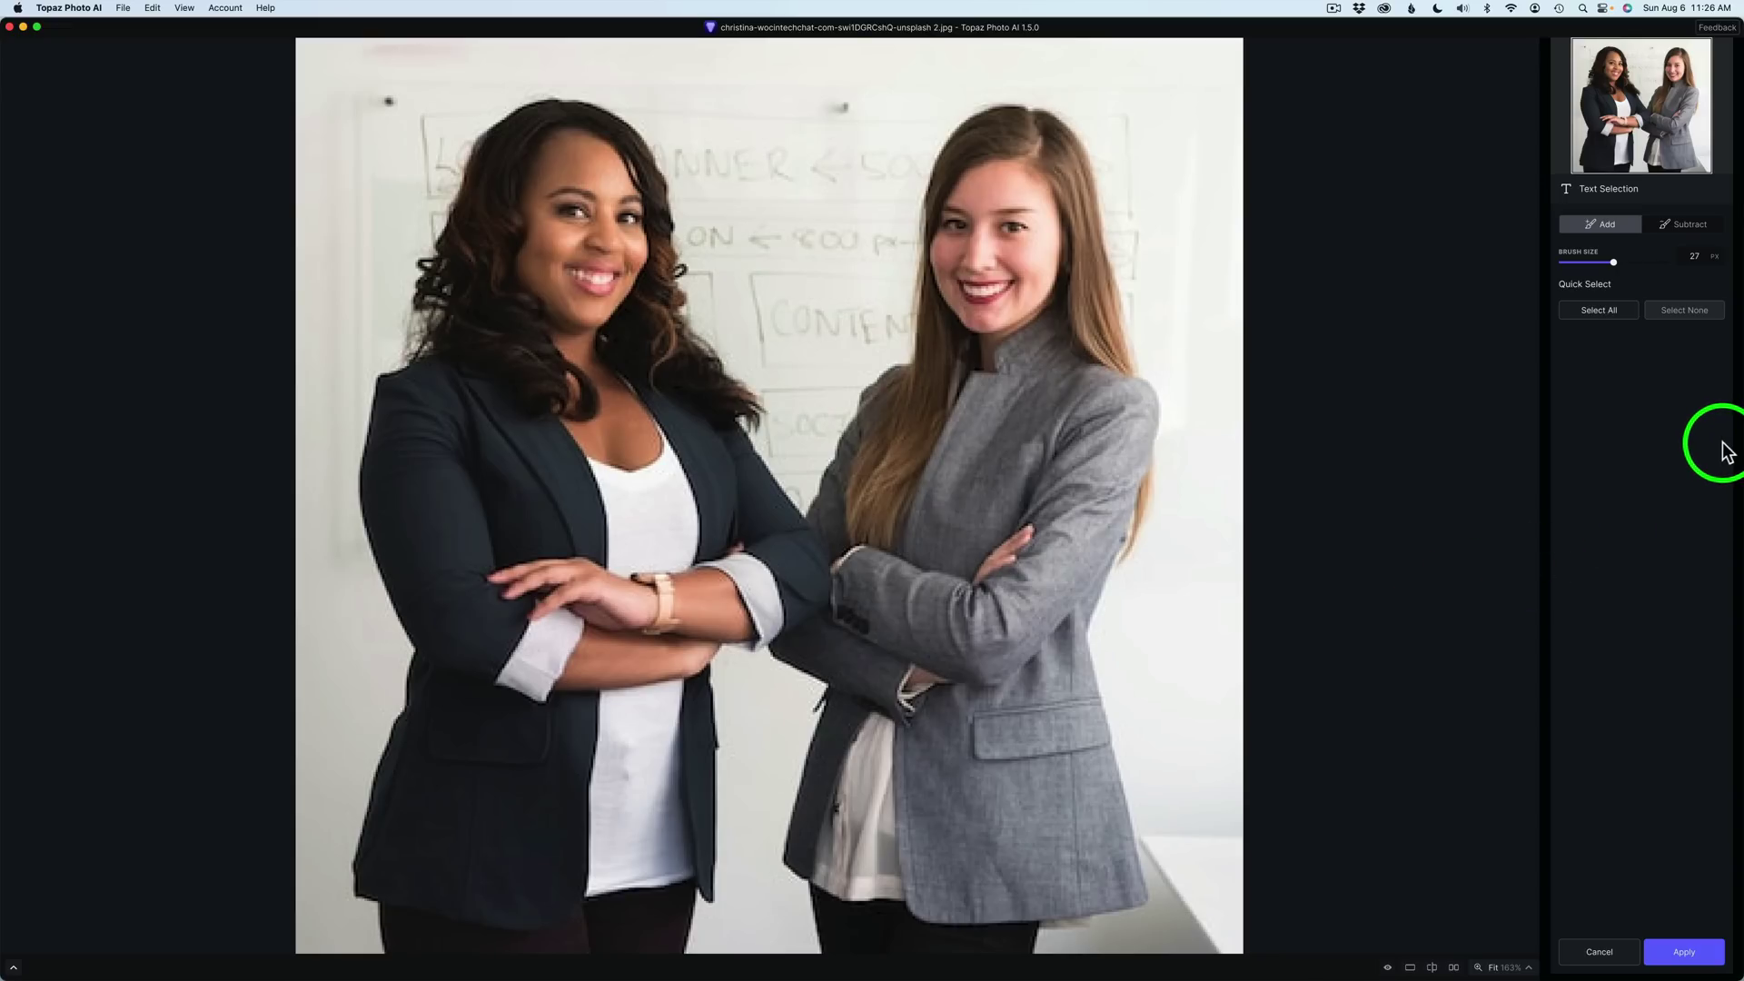
left_click_drag(1612, 263, 1629, 264)
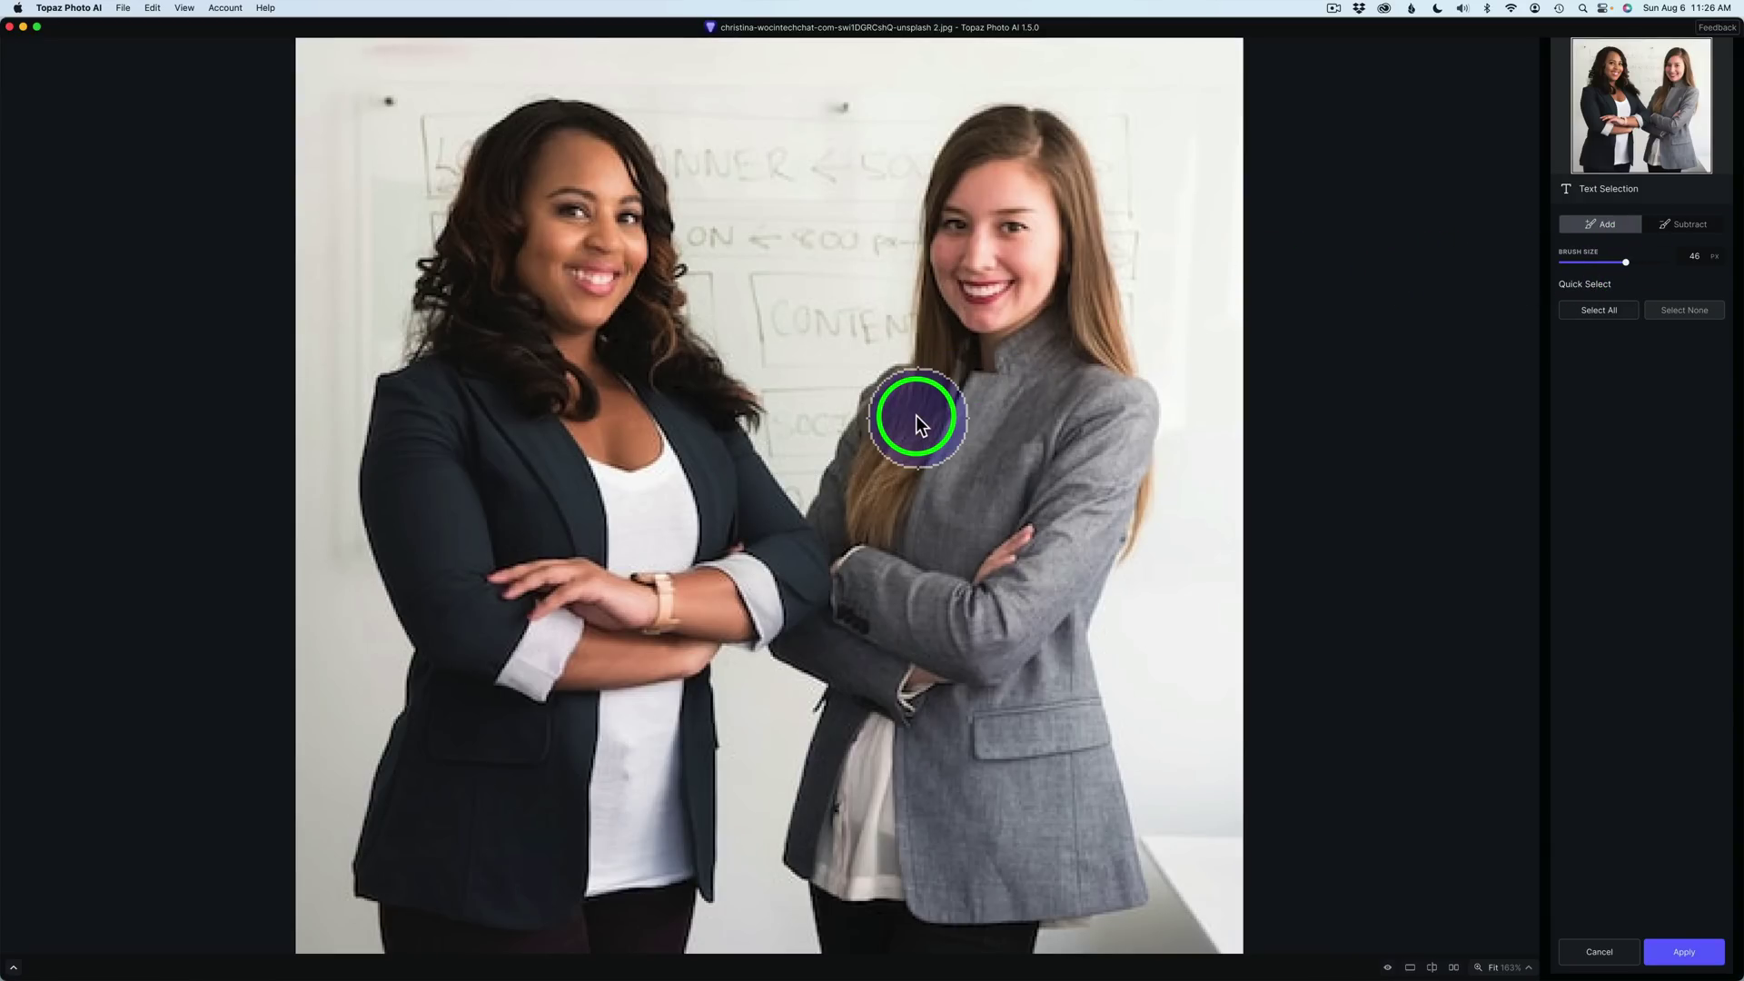
key("bracketright")
key("bracketright")
key("bracketright")
key("bracketright")
key("bracketright")
key("bracketright")
key("bracketright")
key("bracketright")
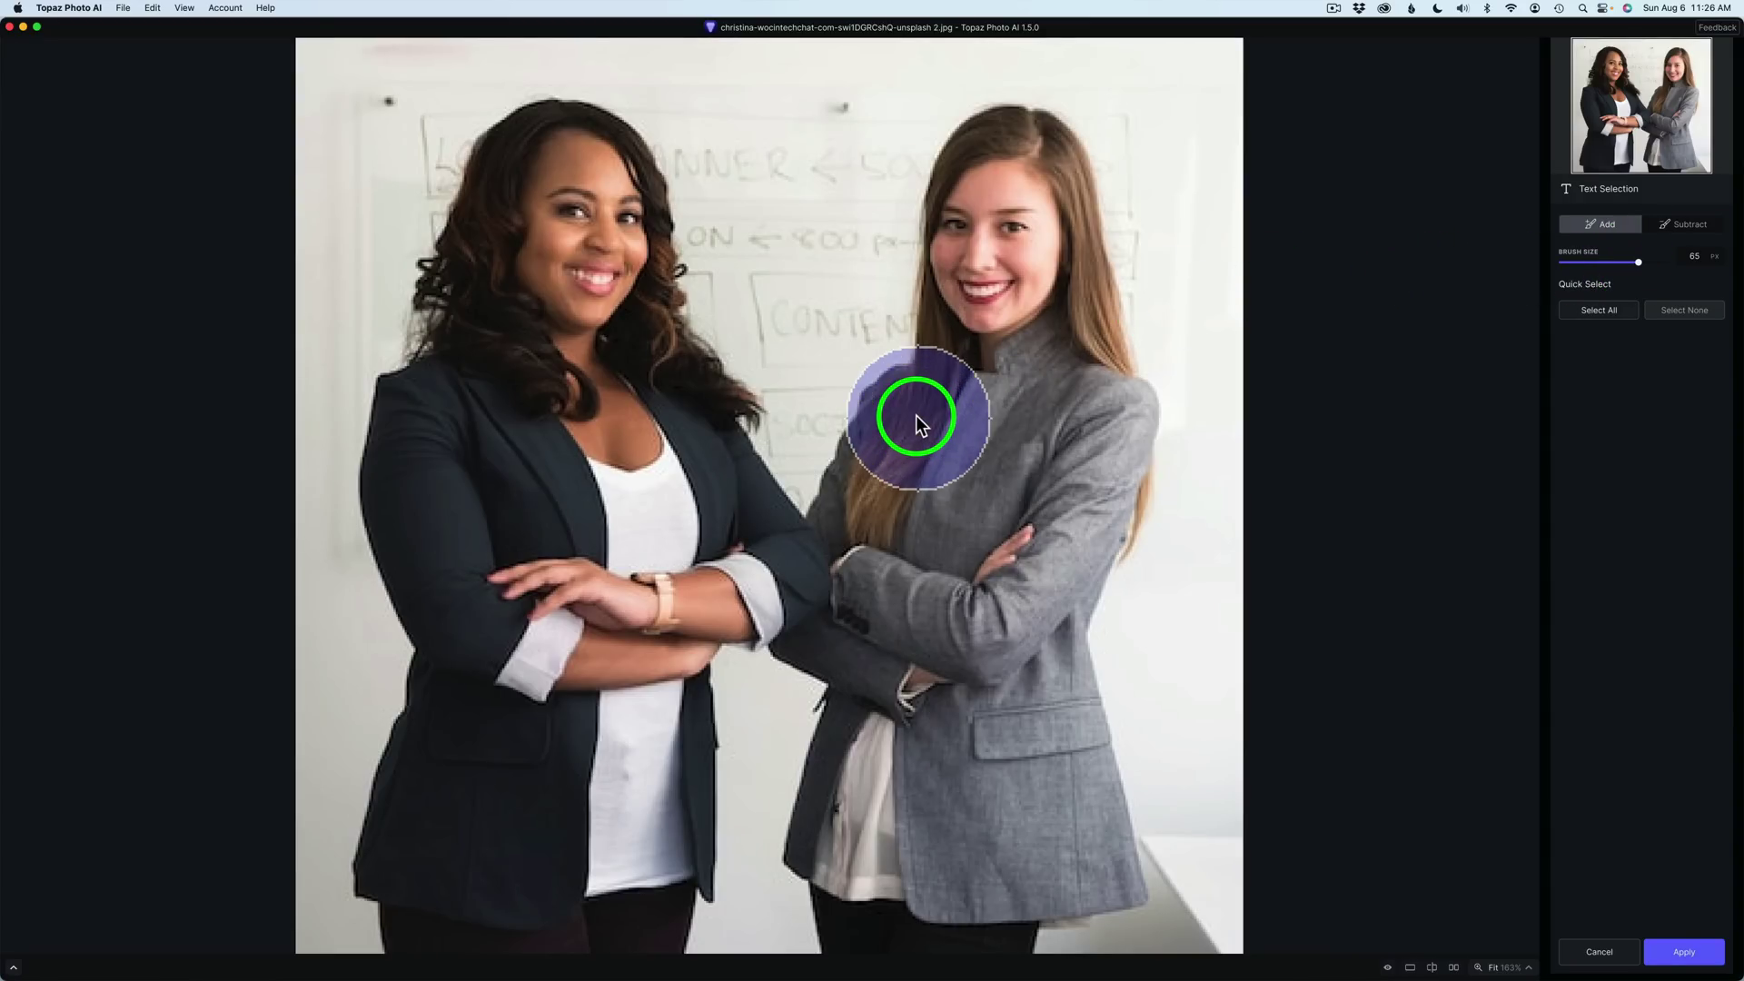
key("bracketleft")
key("bracketleft")
key("bracketleft")
key("bracketleft")
key("bracketleft")
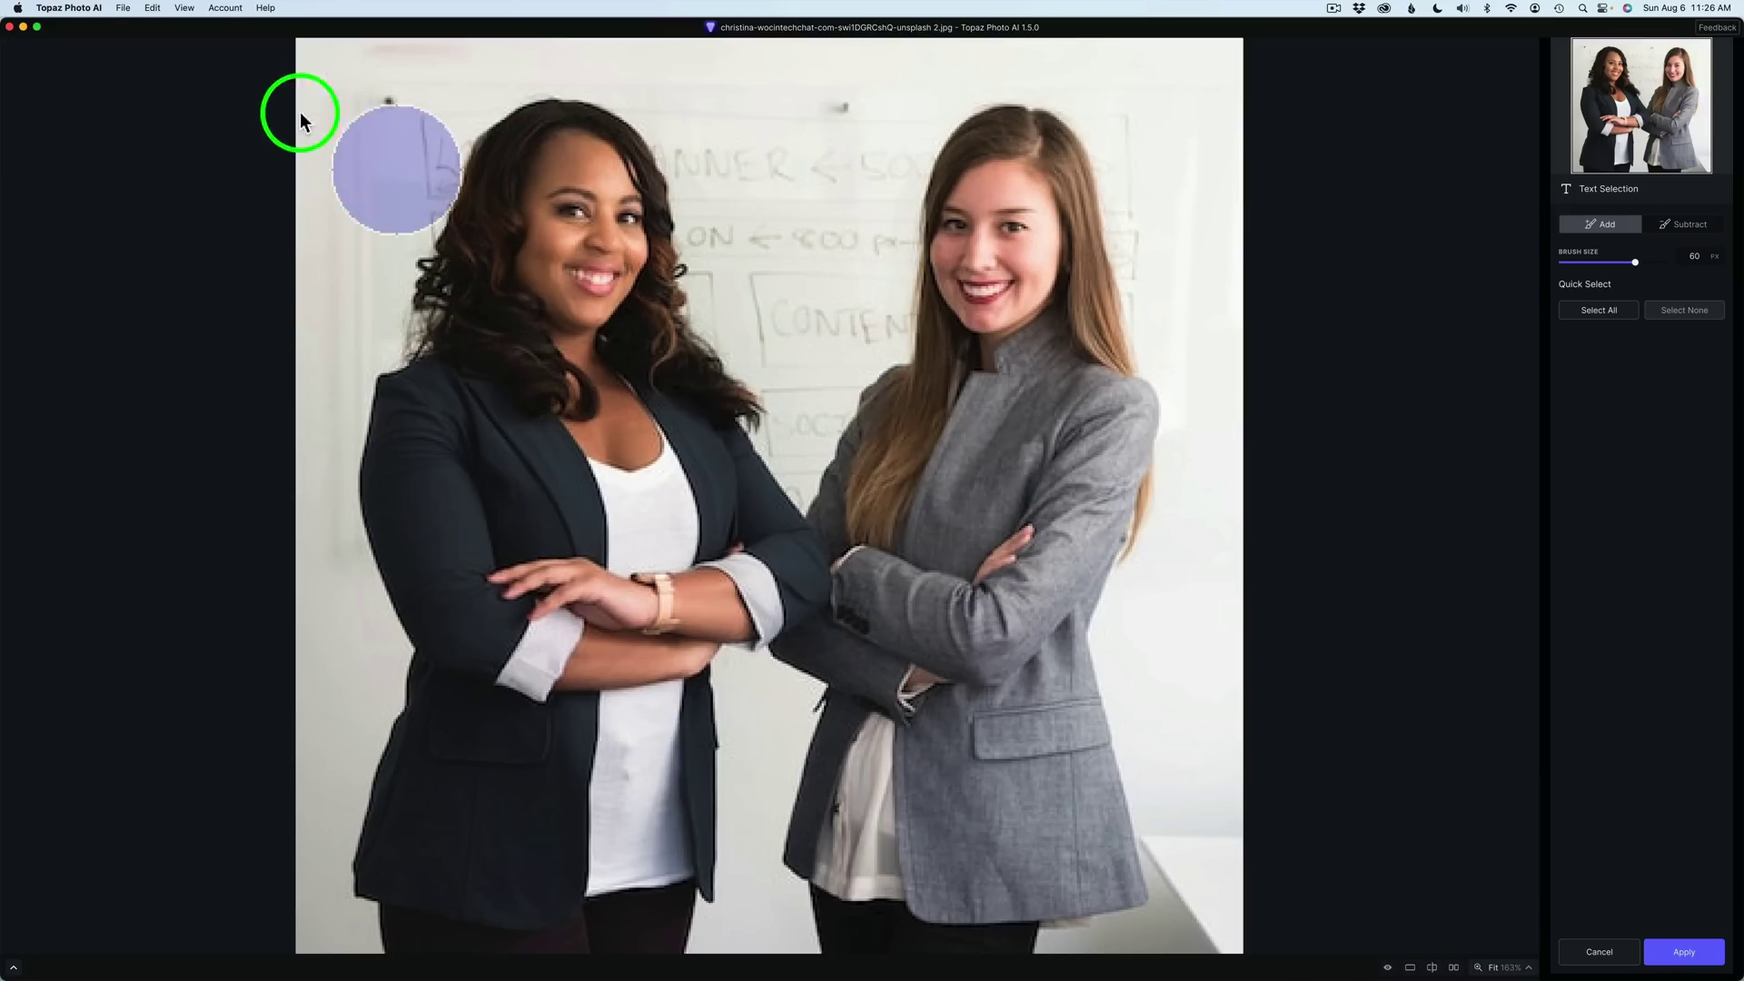
- Review the full list of keyboard shortcuts in the preferences and close it without changes
left_click(86, 11)
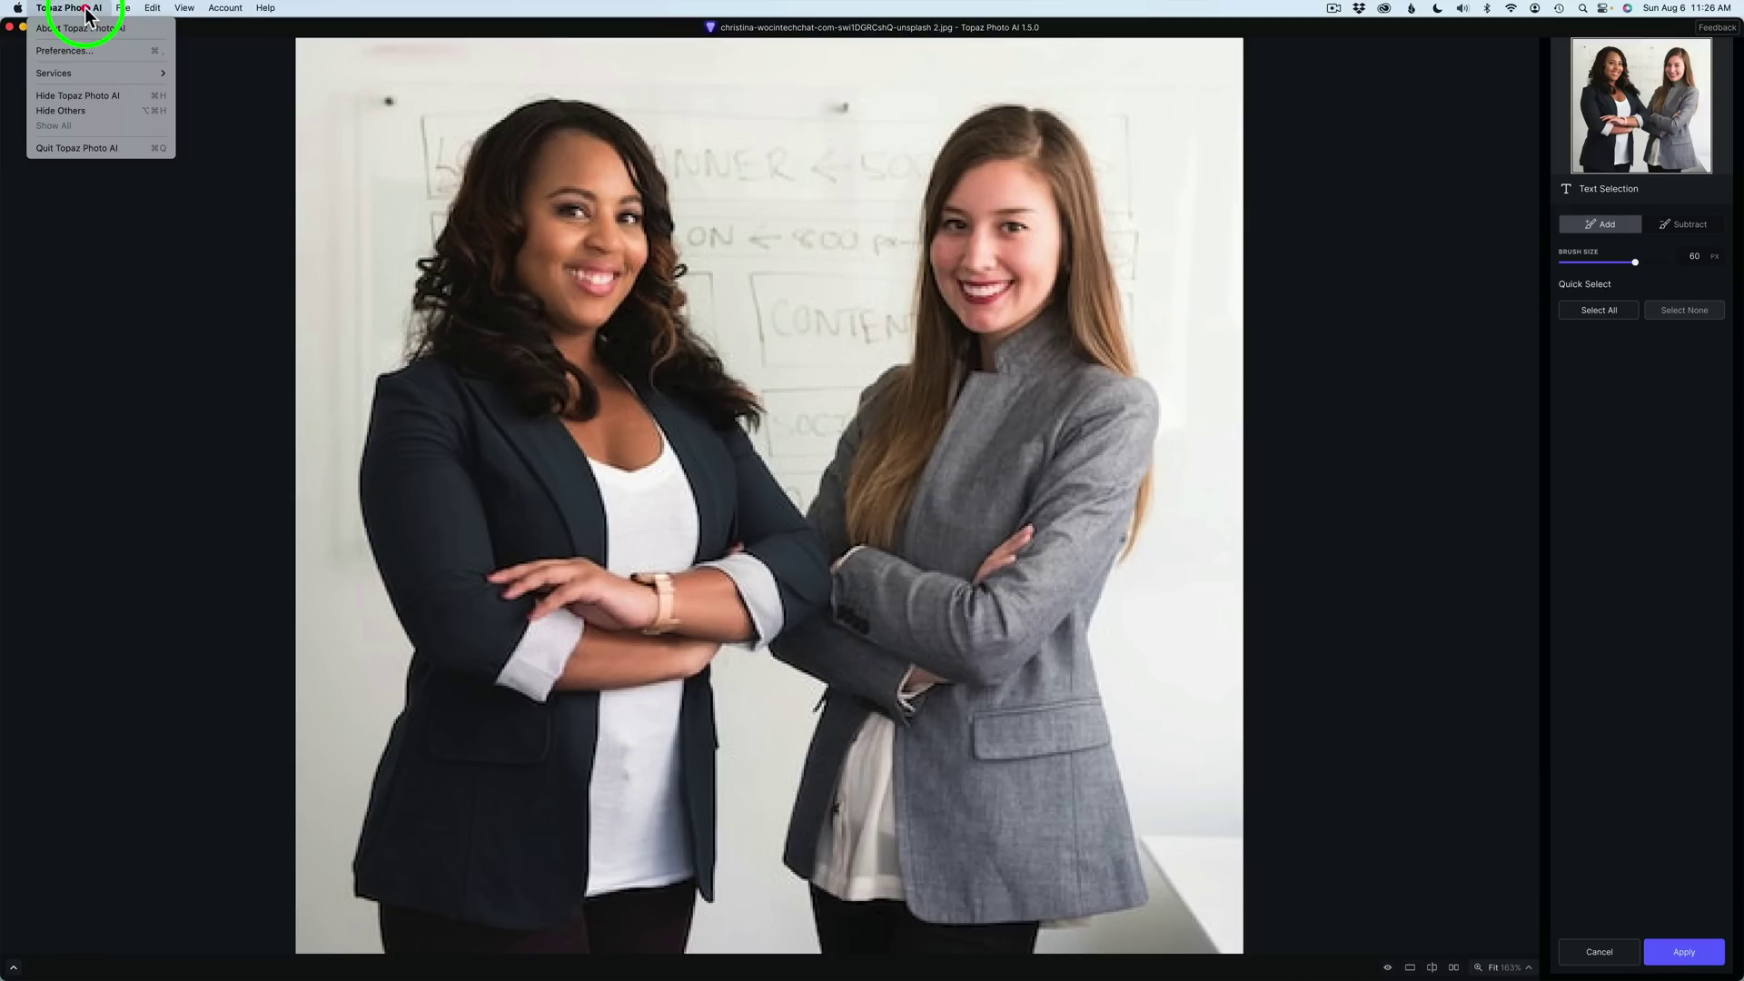
left_click(88, 49)
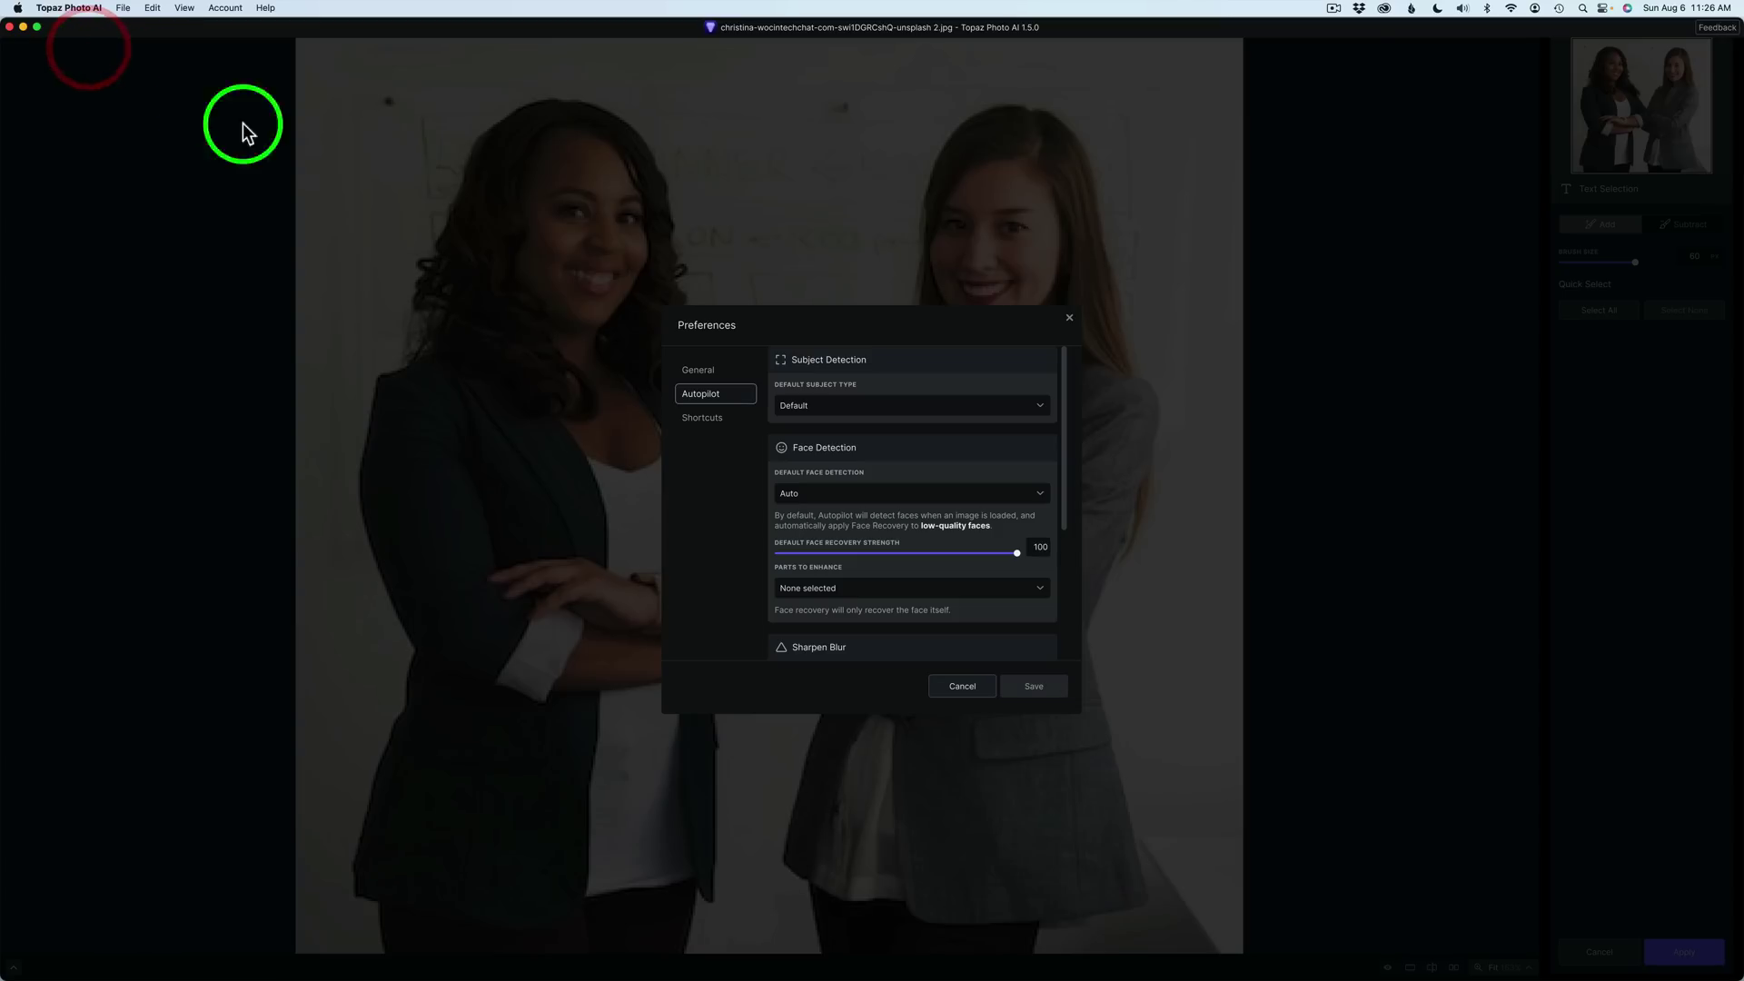
left_click(698, 417)
scroll(930, 504, "down", 15)
scroll(930, 504, "up", 15)
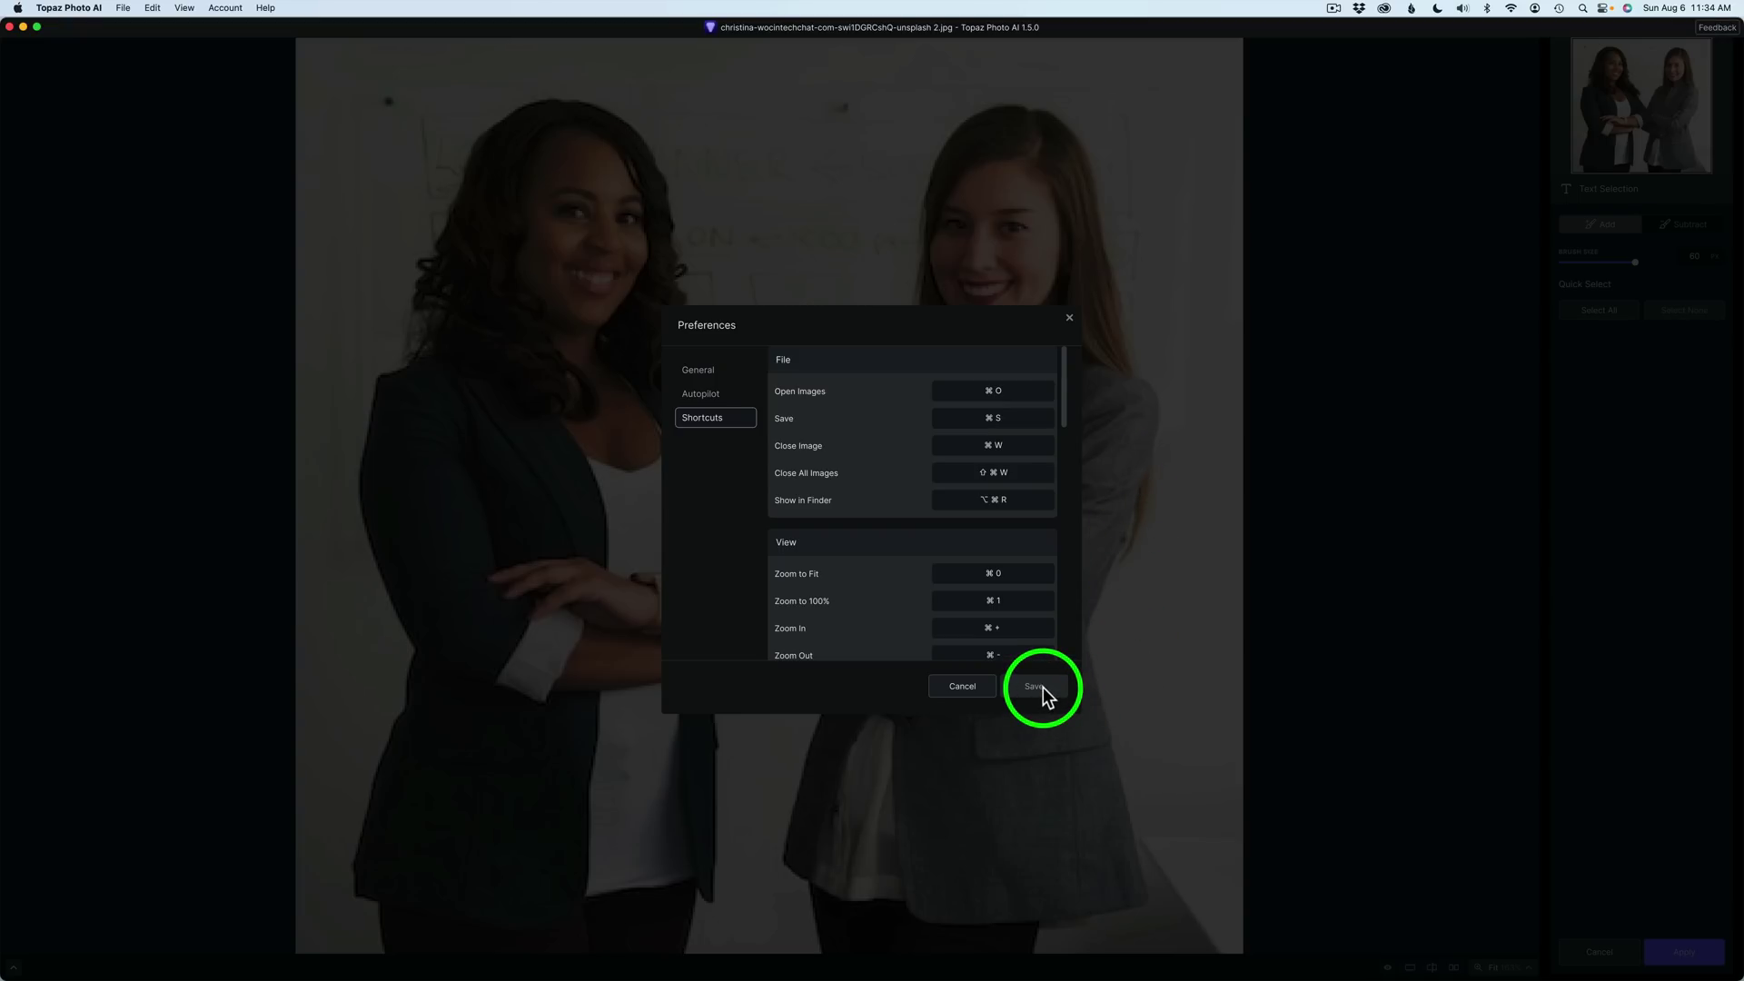
left_click(1116, 519)
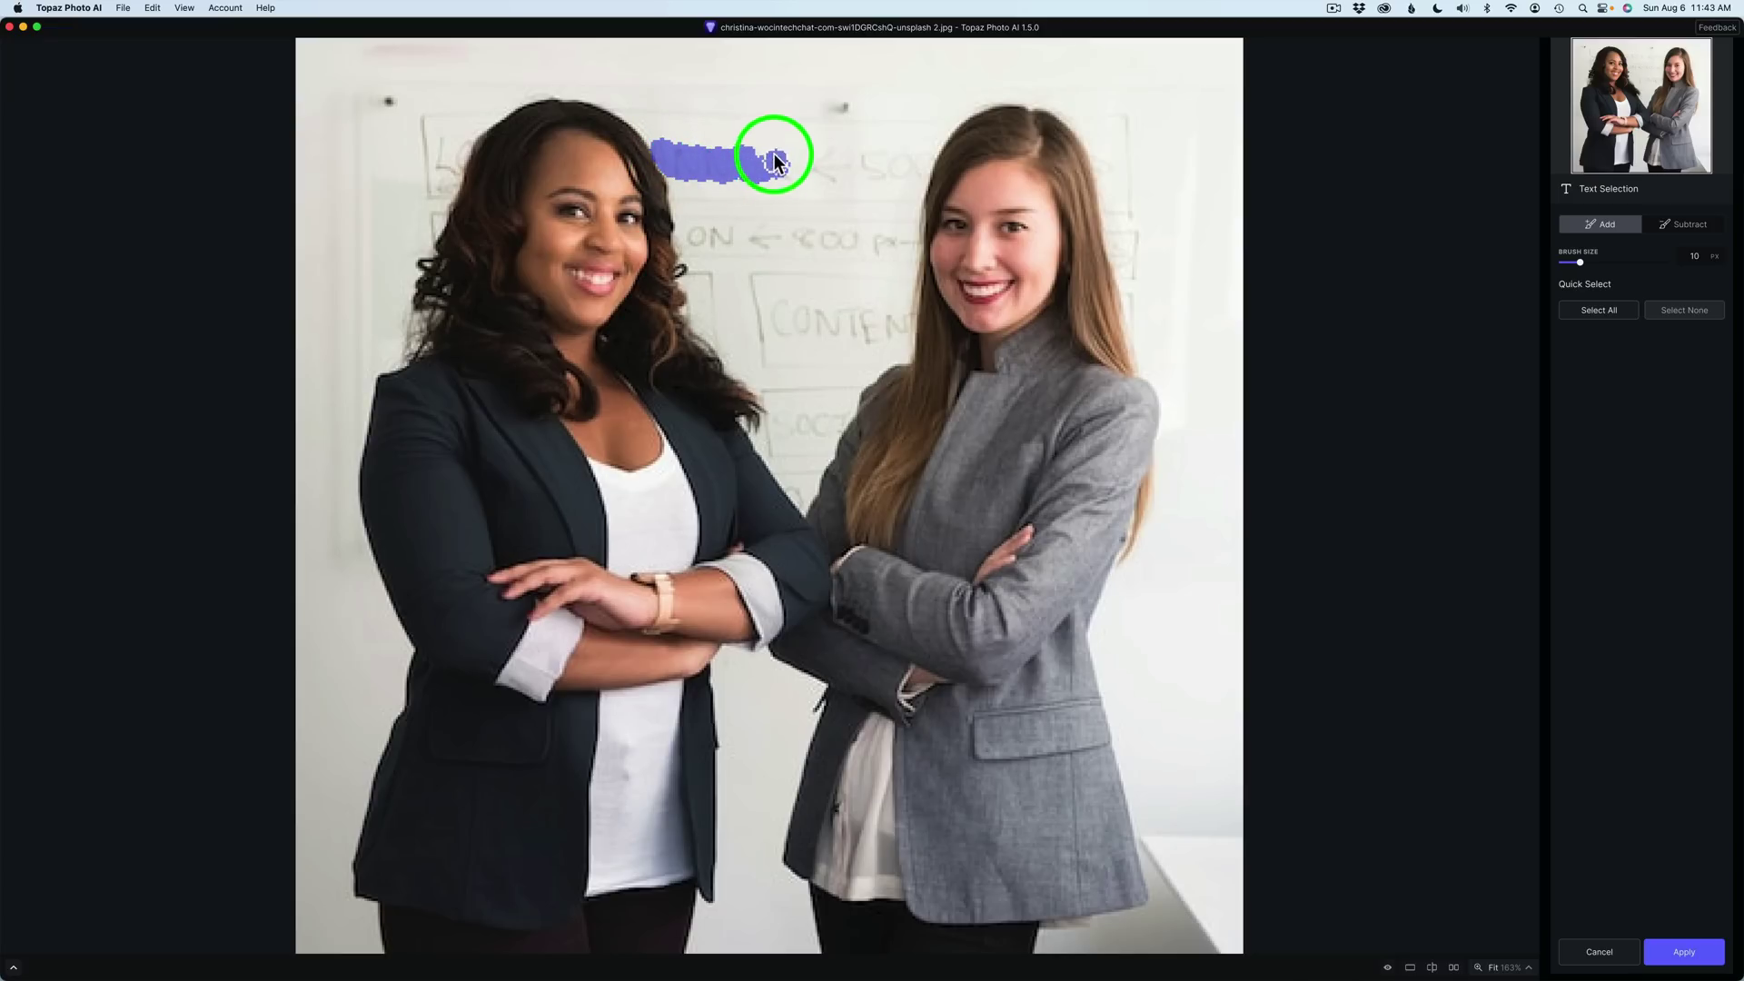
- Paint over the whiteboard lettering and its box outlines with a size 10 brush and apply the text selection
mouse_move(809, 163)
left_mouse_down()
mouse_move(888, 162)
mouse_move(876, 177)
left_mouse_up()
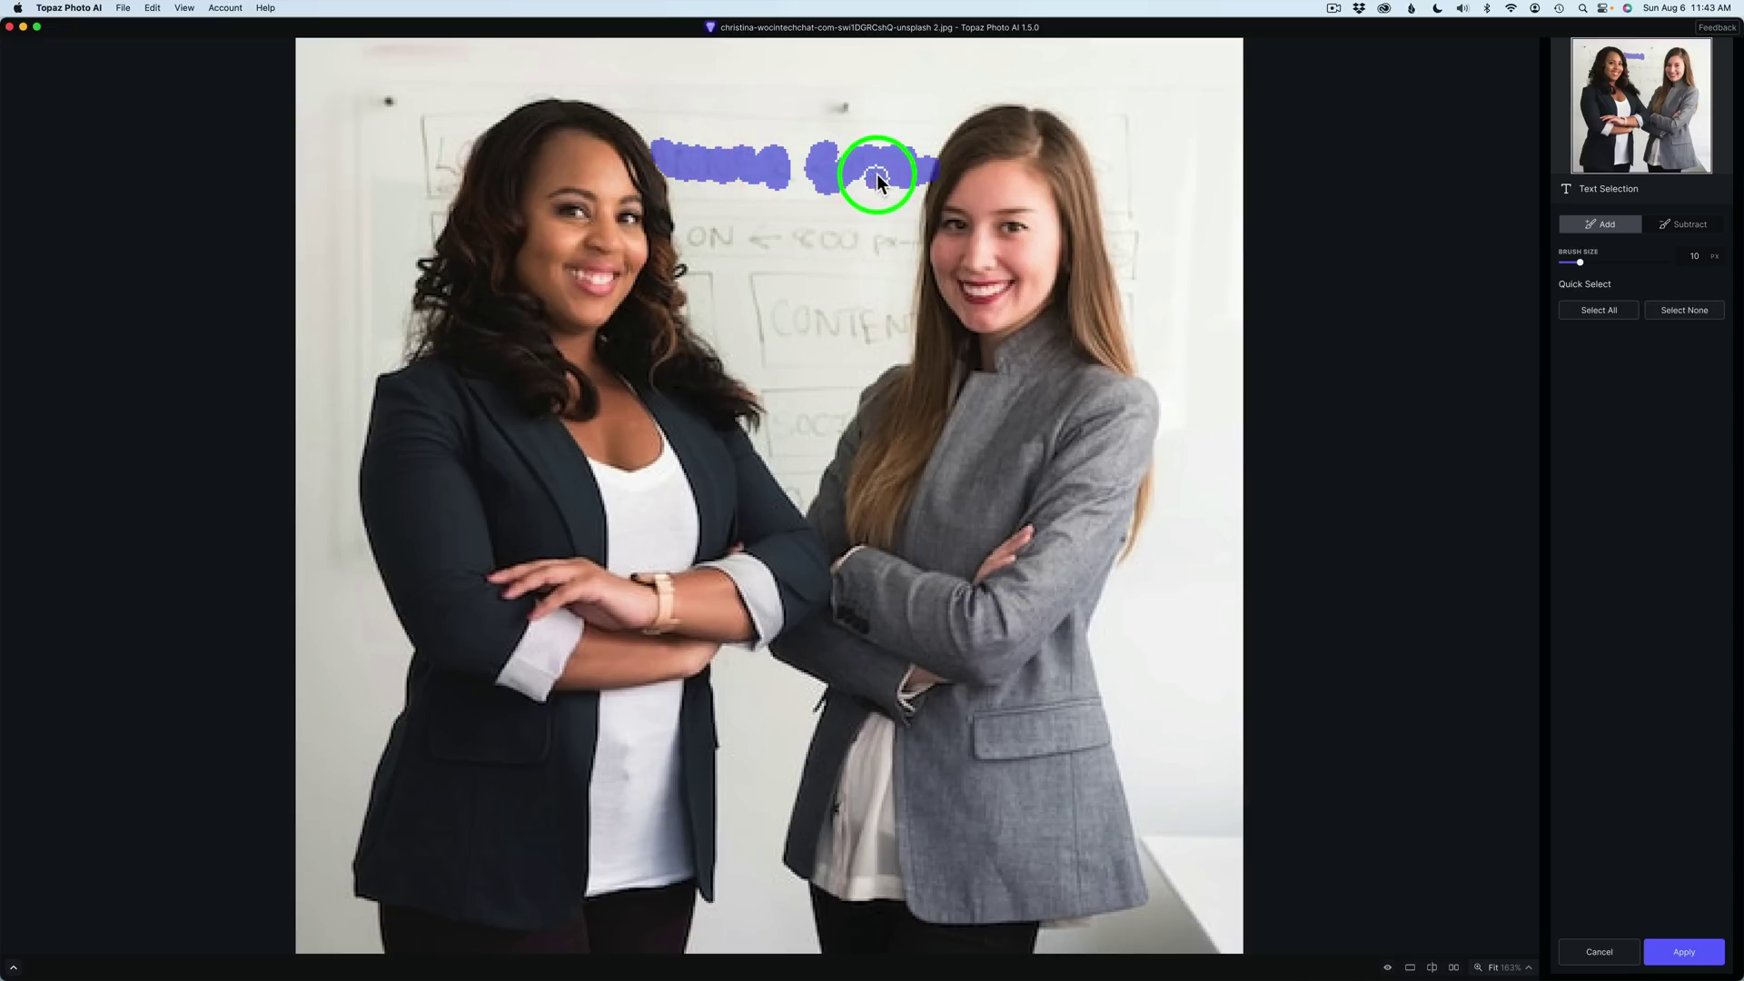
left_click_drag(717, 206, 706, 245)
left_click_drag(813, 238, 888, 237)
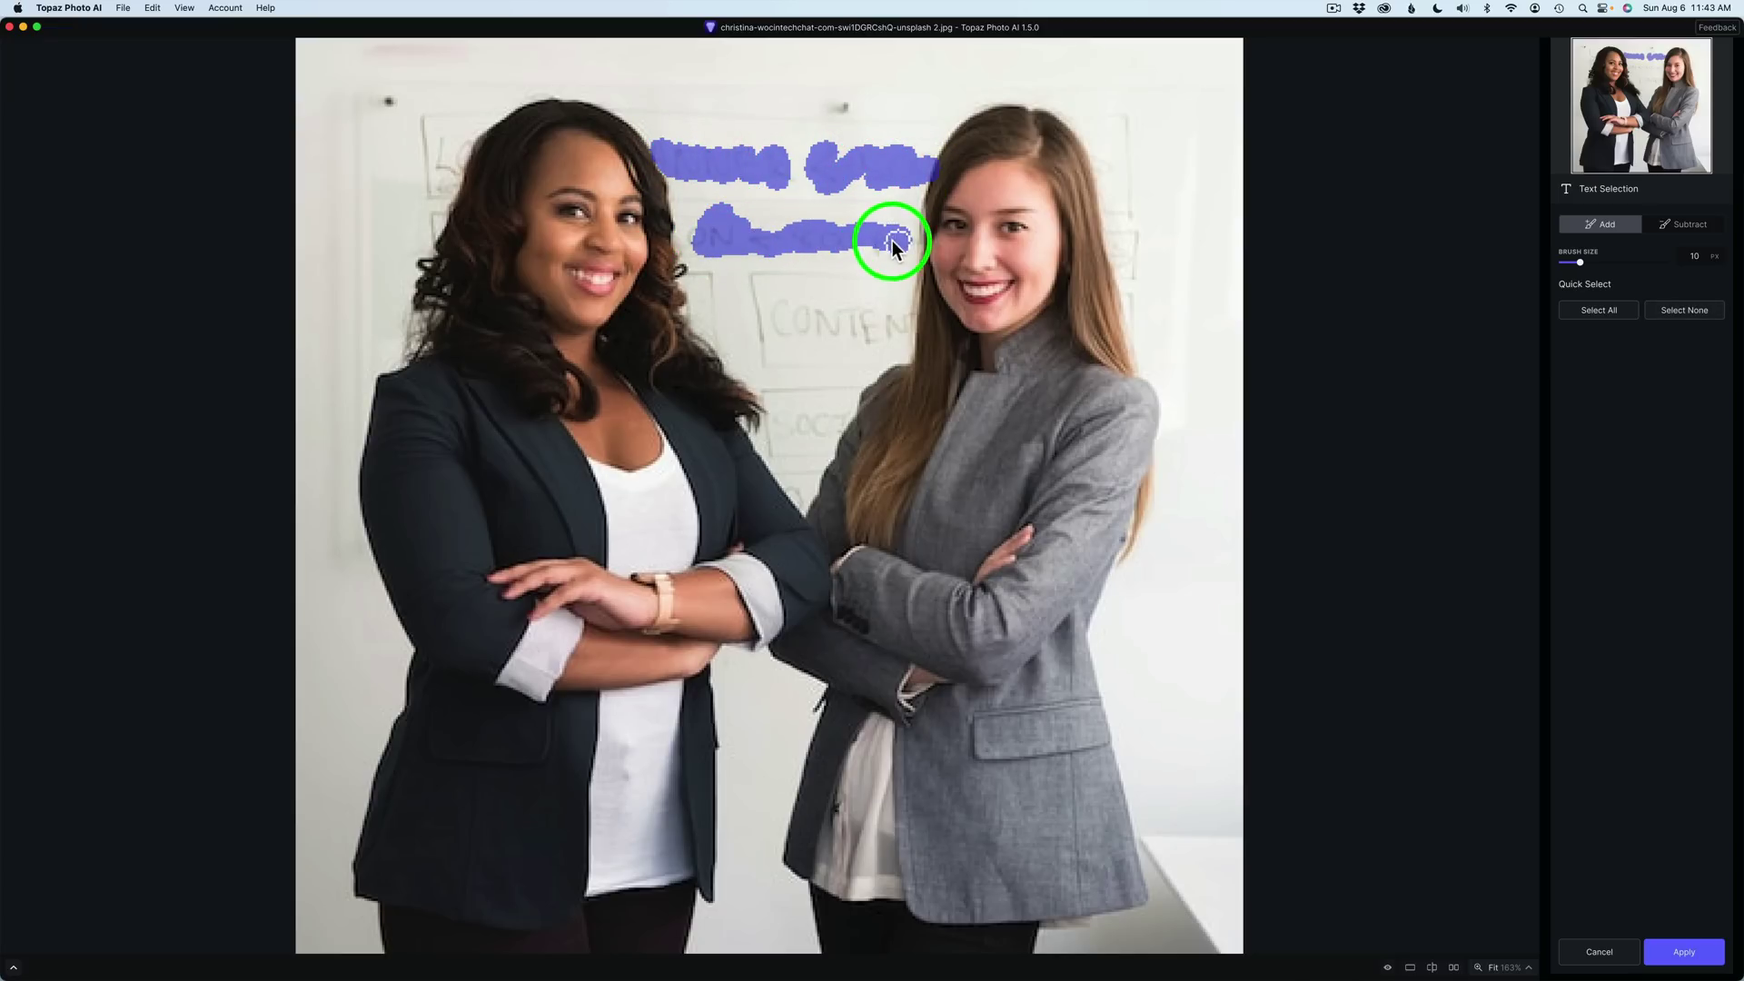
mouse_move(771, 311)
left_mouse_down()
mouse_move(808, 330)
mouse_move(911, 321)
mouse_move(792, 321)
mouse_move(771, 347)
mouse_move(753, 281)
mouse_move(775, 270)
mouse_move(744, 293)
mouse_move(681, 275)
mouse_move(712, 296)
left_mouse_up()
mouse_move(809, 394)
left_mouse_down()
mouse_move(768, 431)
mouse_move(835, 418)
mouse_move(796, 499)
left_mouse_up()
mouse_move(442, 132)
left_mouse_down()
mouse_move(439, 188)
mouse_move(429, 129)
left_mouse_up()
mouse_move(436, 227)
left_mouse_down()
mouse_move(444, 250)
mouse_move(431, 212)
left_mouse_up()
mouse_move(1004, 229)
left_mouse_down()
mouse_move(1116, 231)
mouse_move(1132, 292)
left_mouse_up()
left_click(1127, 445)
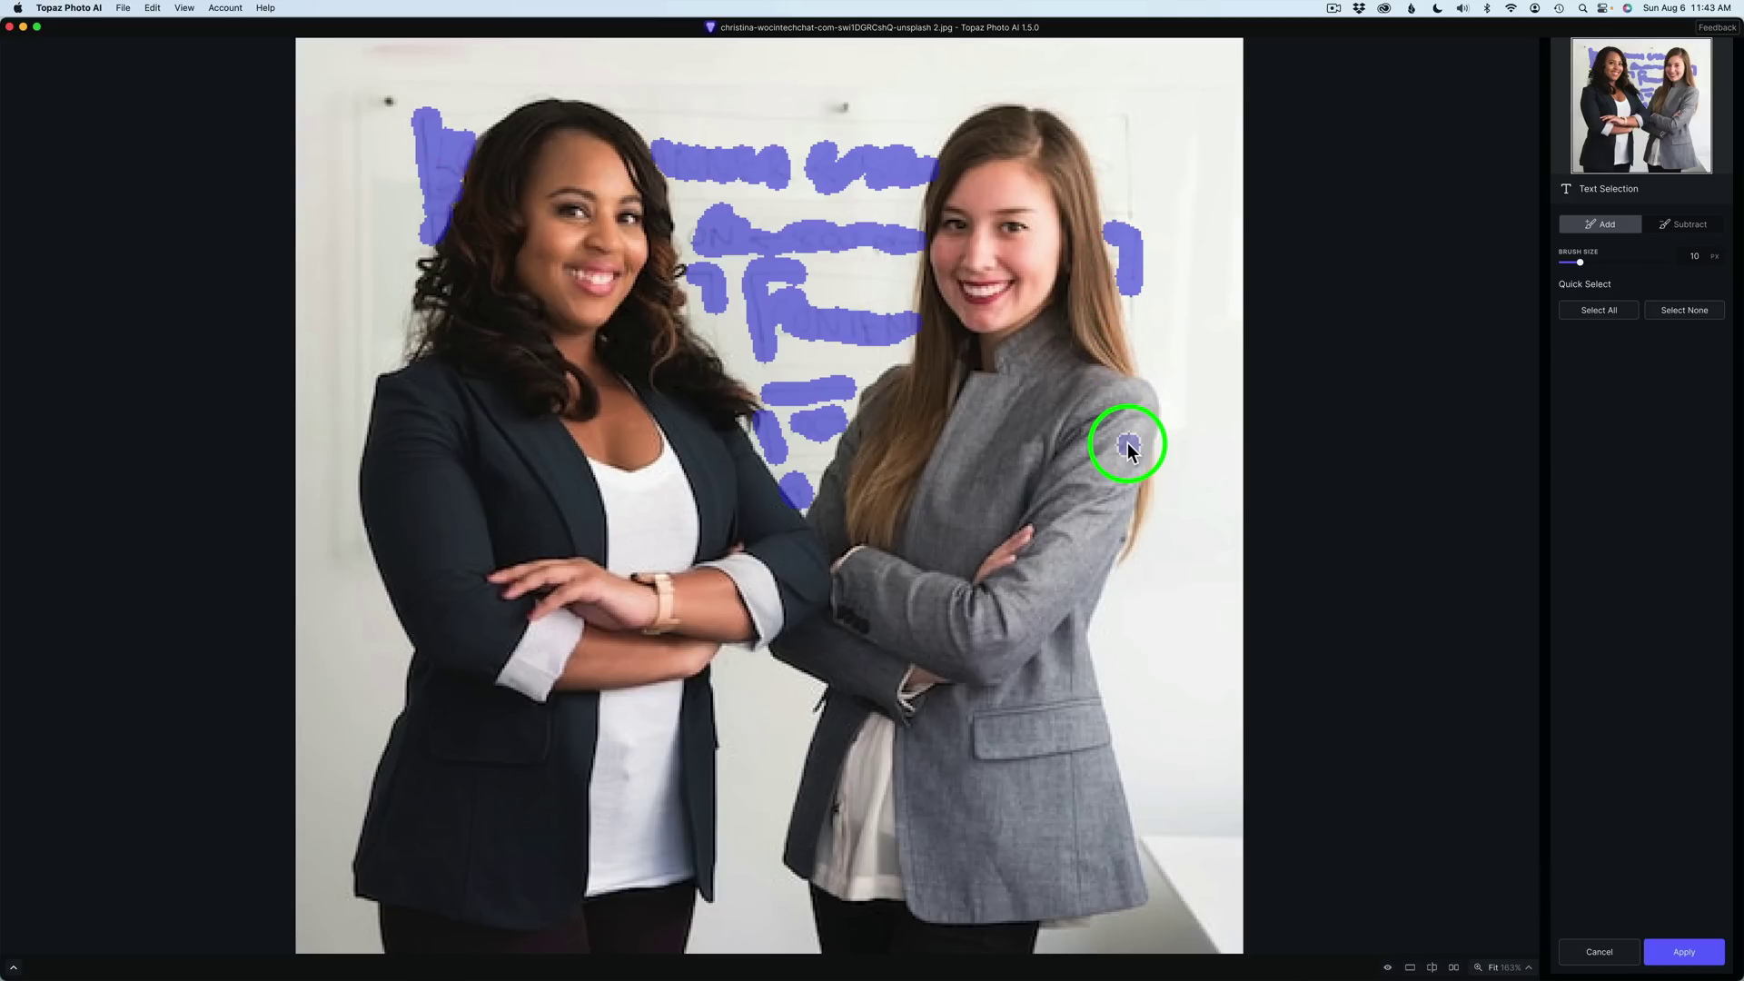
left_click(1686, 961)
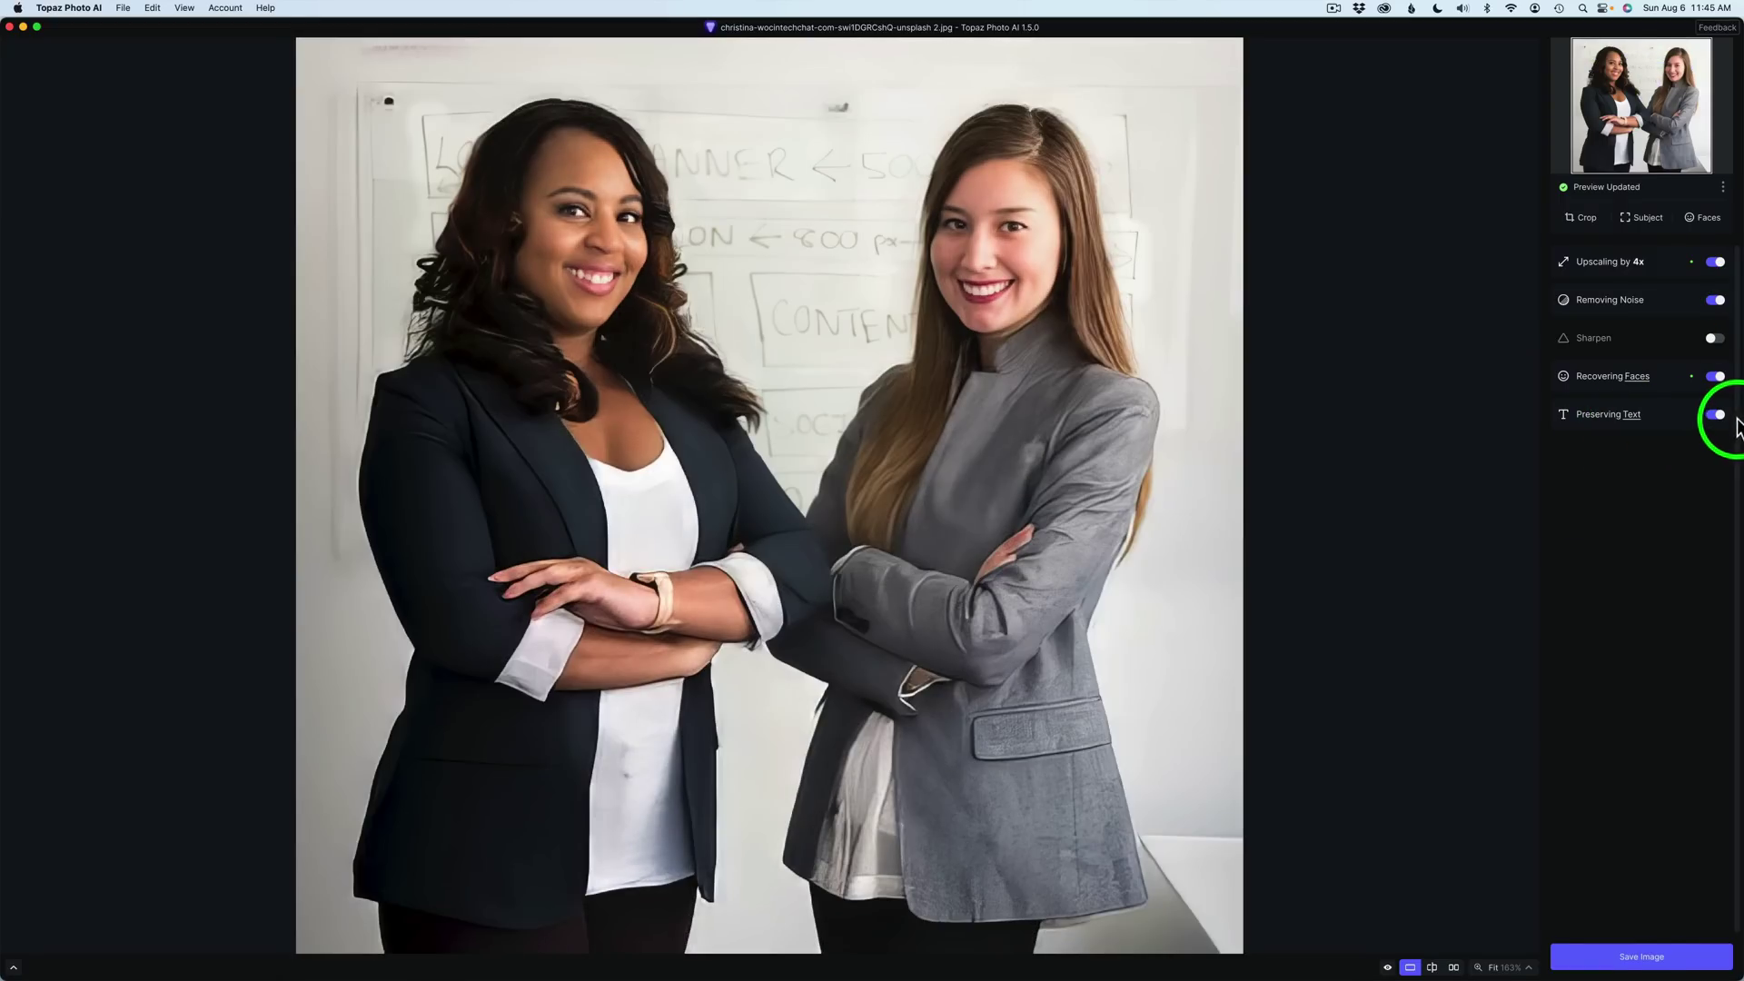
- Switch Preserve Text off and back on to compare the whiteboard lettering
left_click(1716, 415)
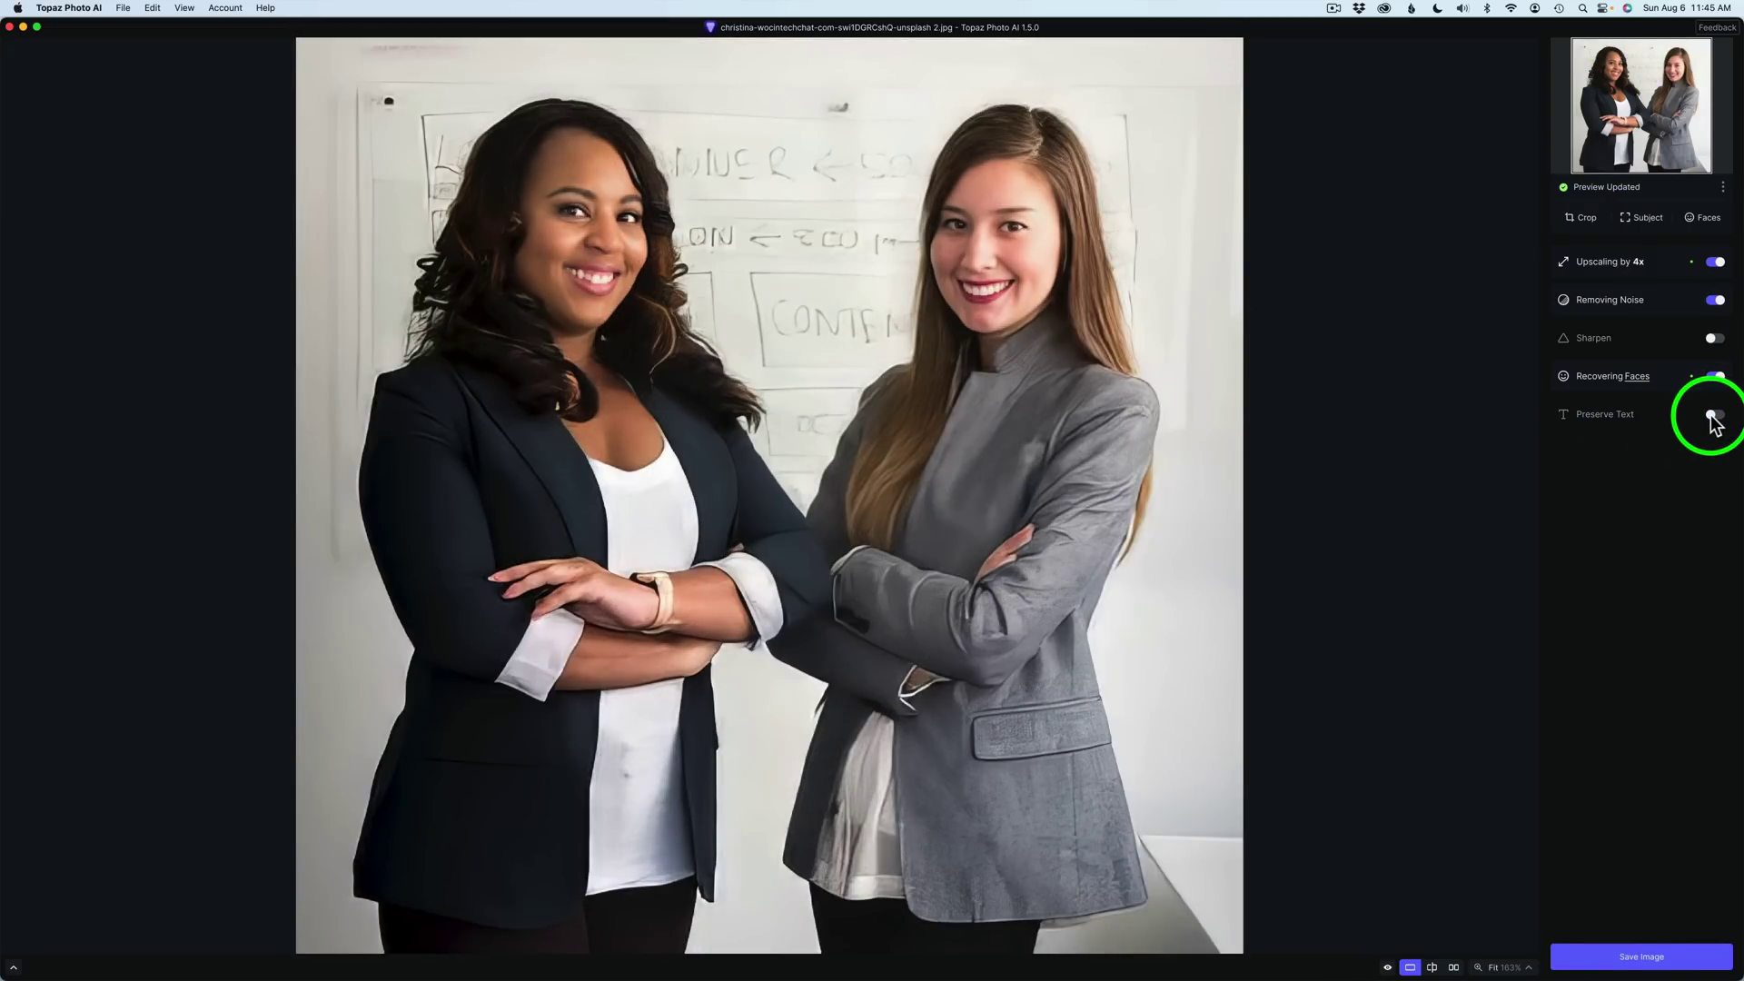
left_click(1712, 416)
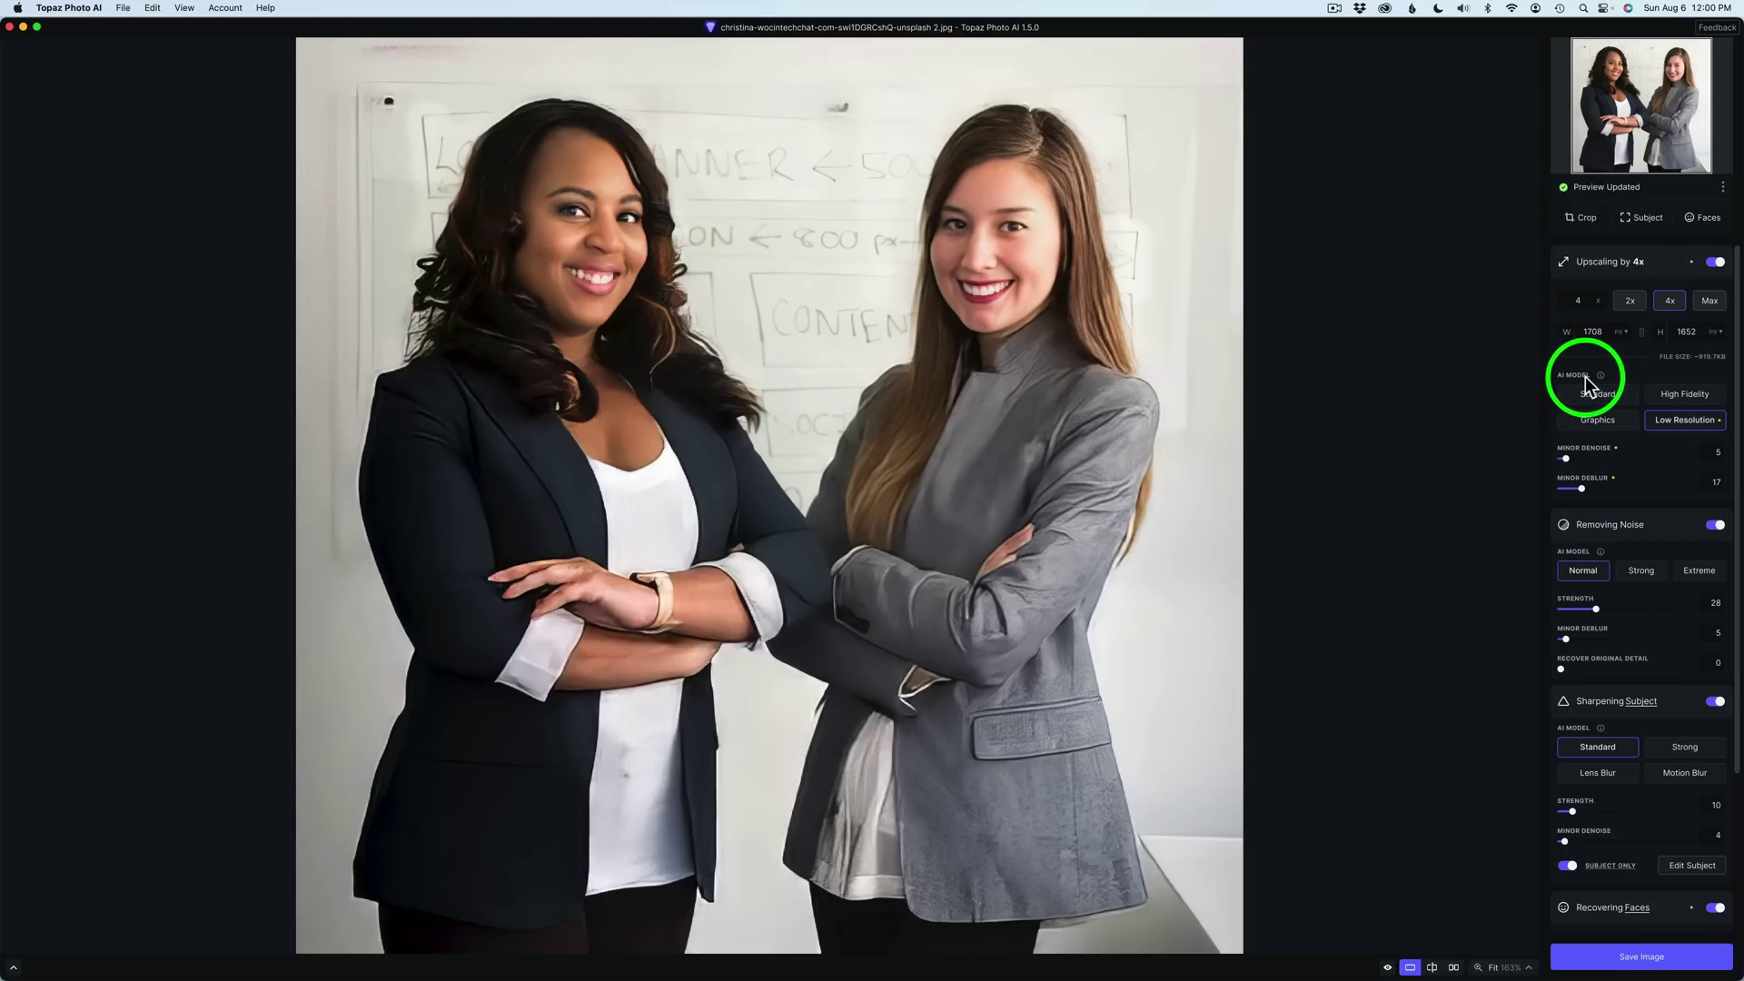
- View the explanation of the AI models available for upscaling
mouse_move(1601, 376)
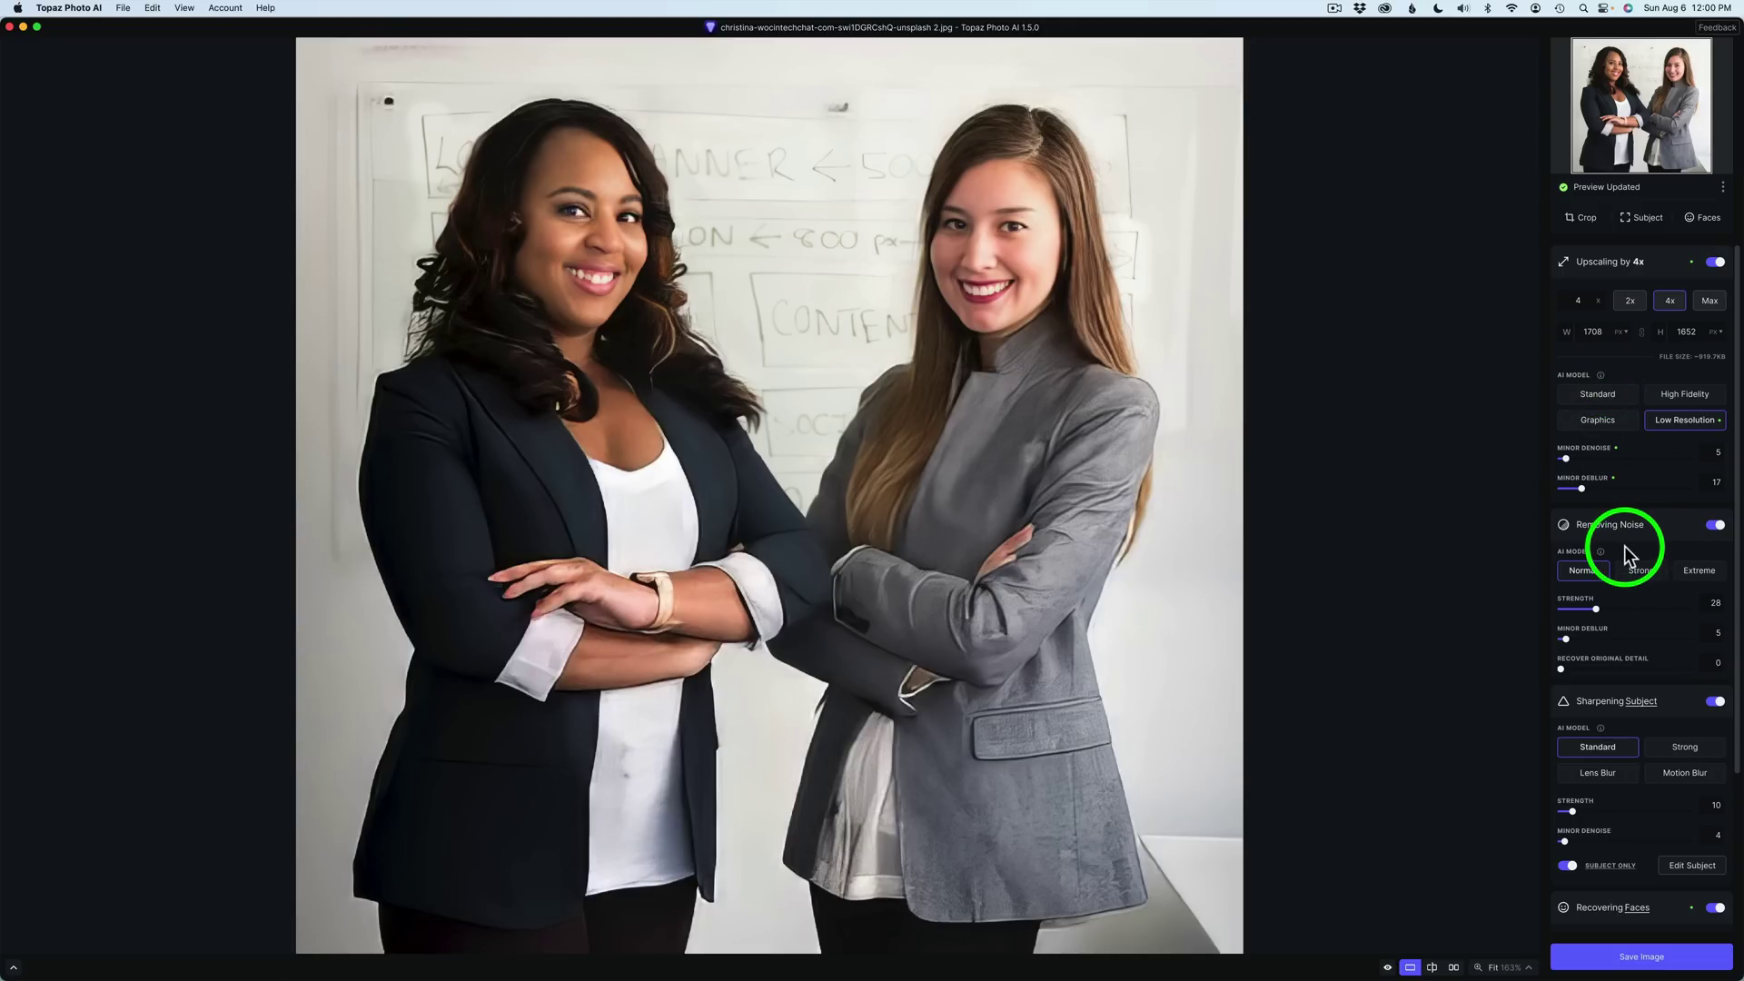
- View the explanations of the AI models available for removing noise and for sharpening
mouse_move(1600, 551)
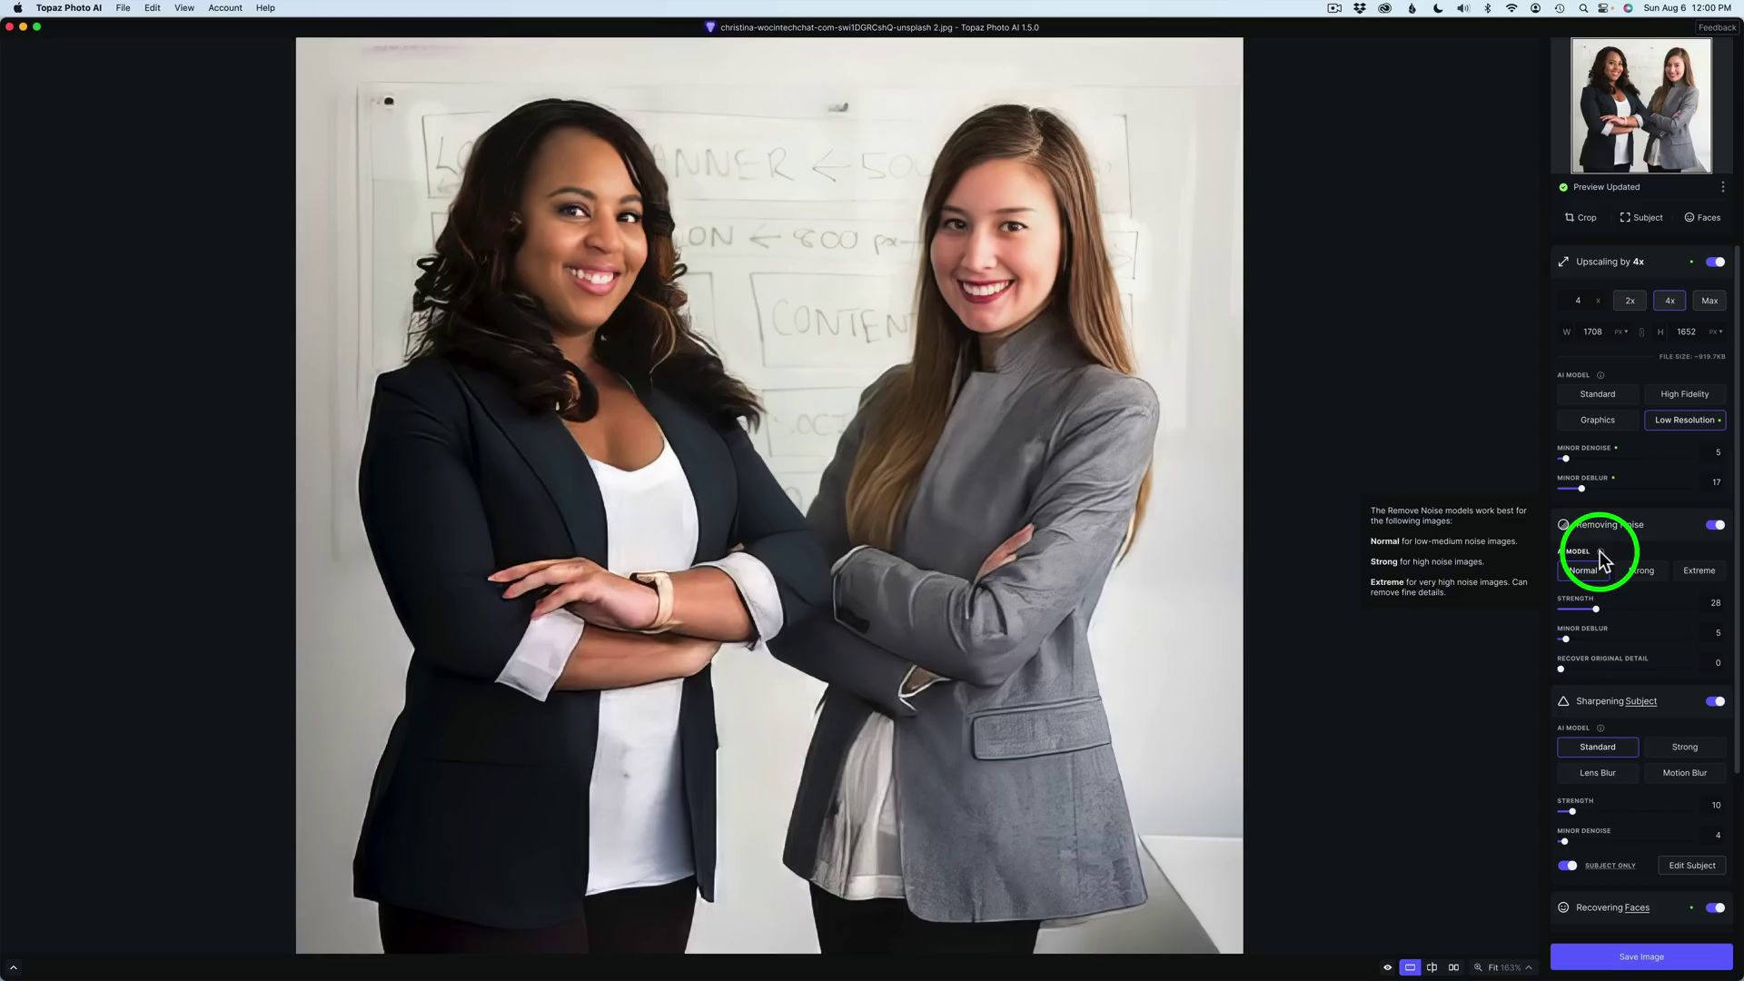
mouse_move(1602, 729)
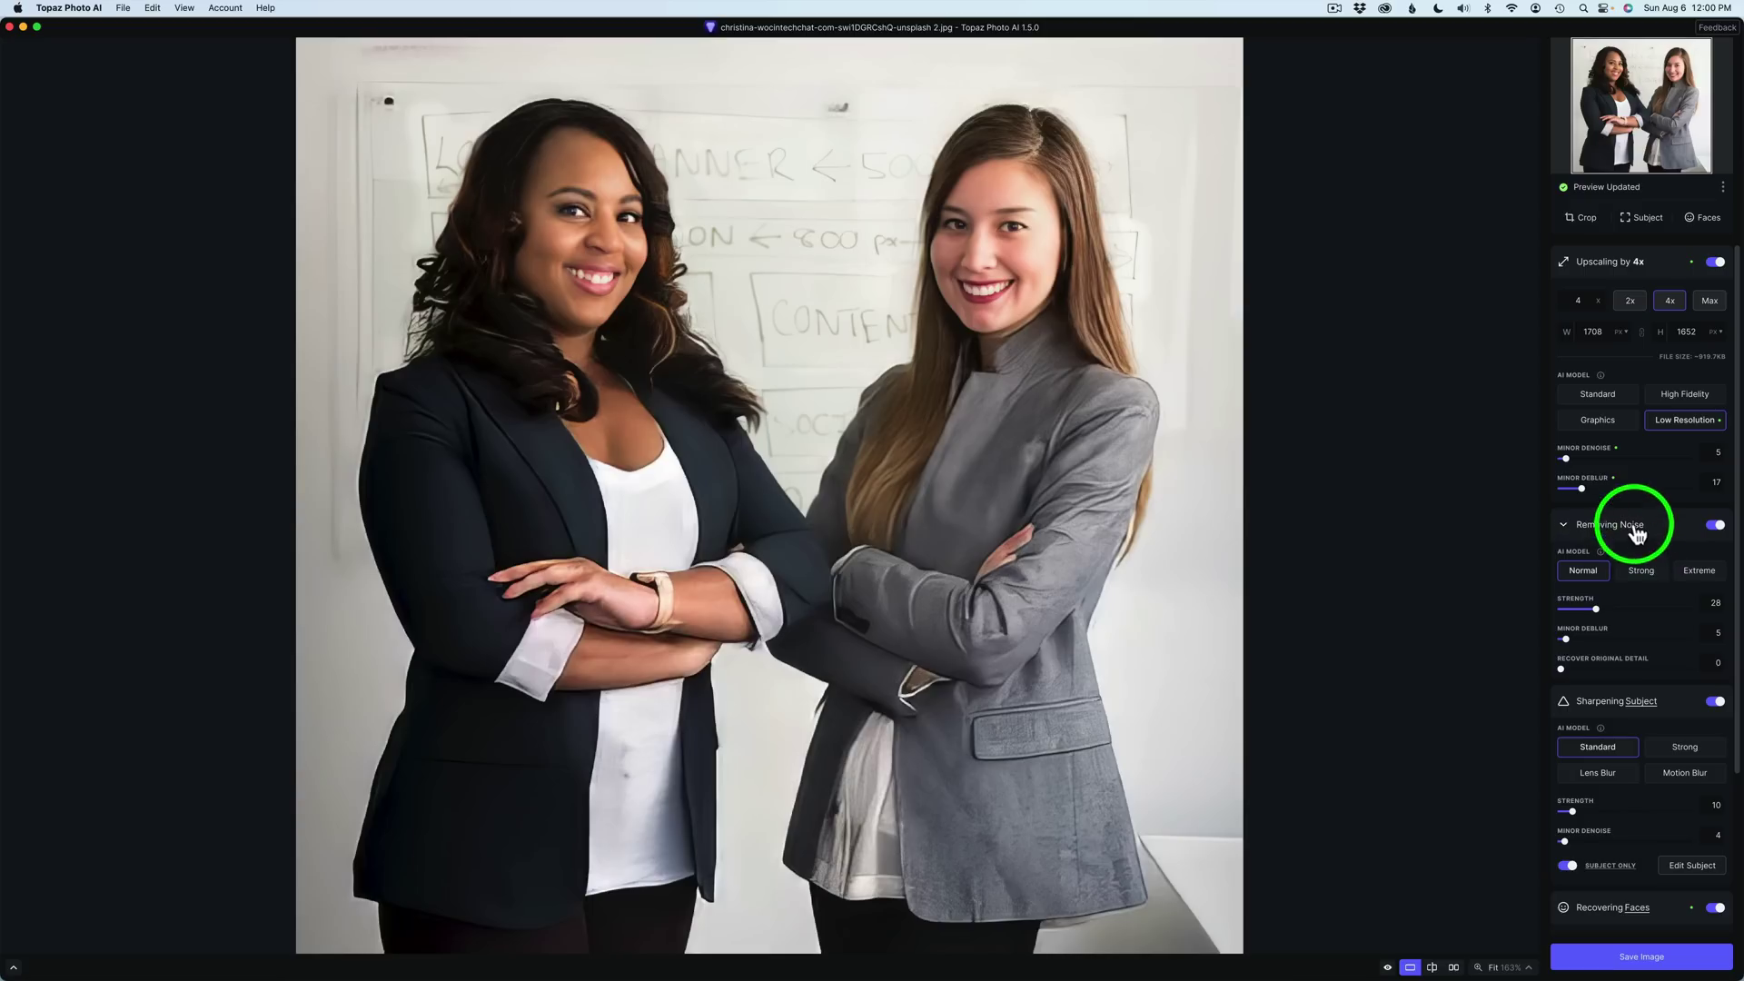
mouse_move(1597, 456)
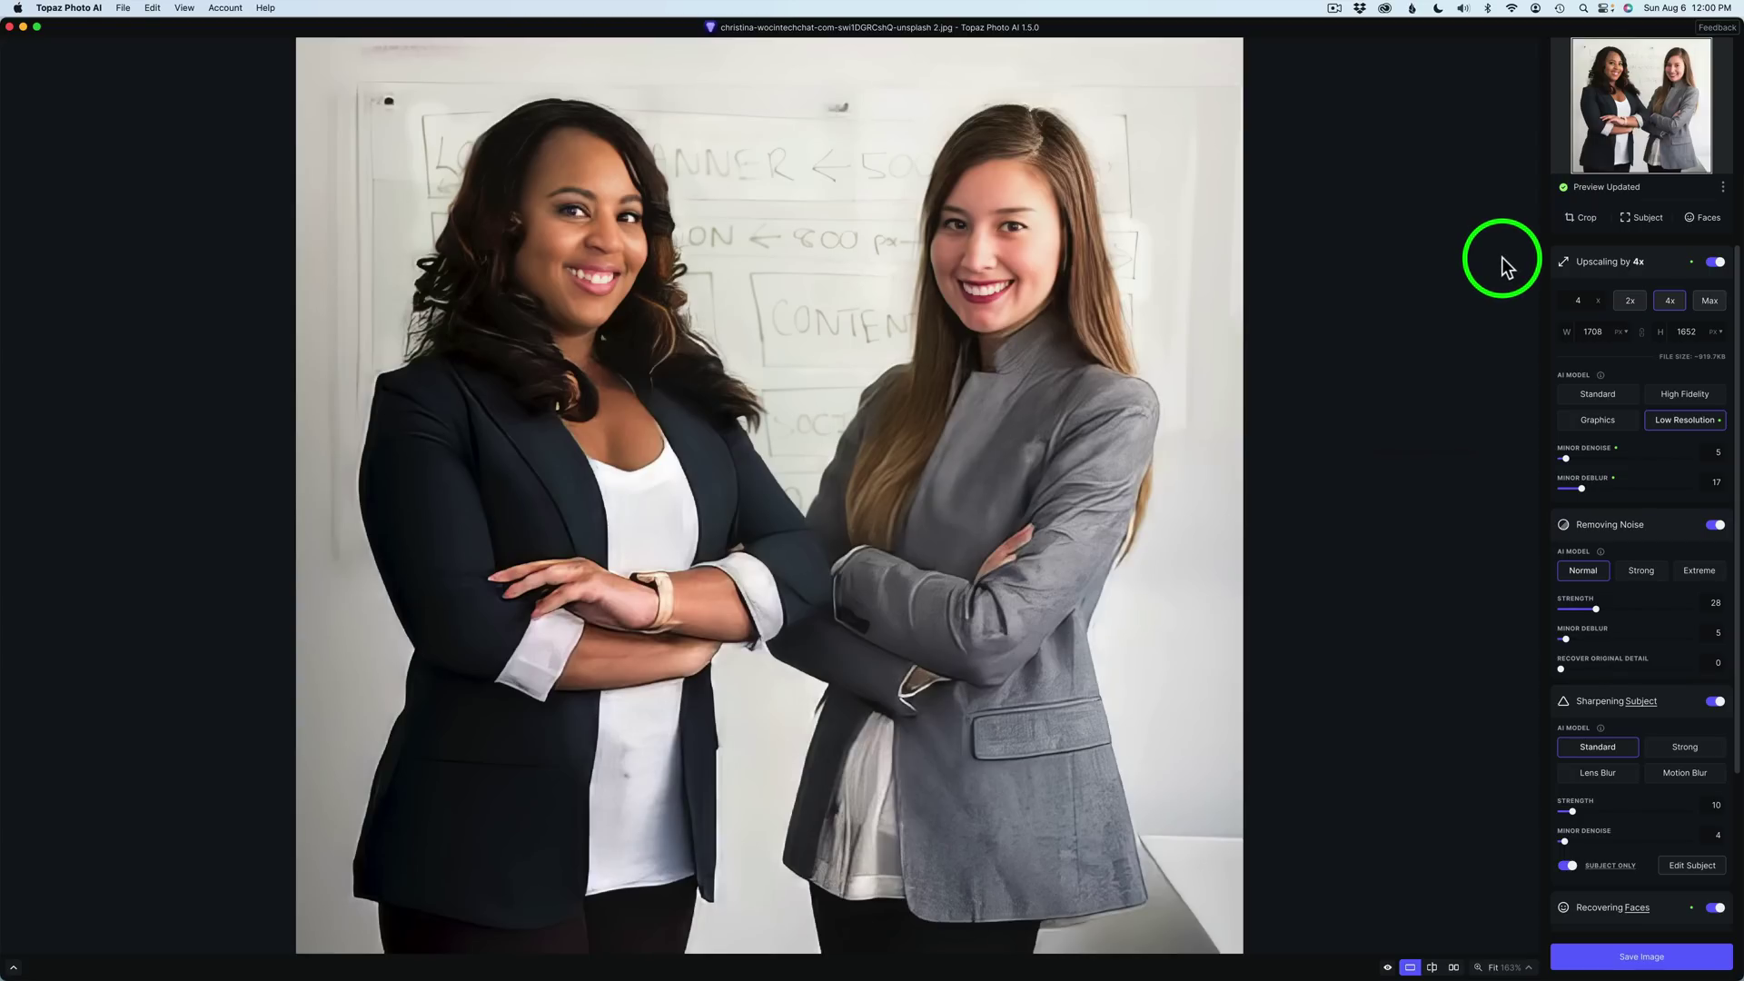
- View the descriptions of the Upscaling, Removing Noise, Sharpening and Recovering Faces enhancements
mouse_move(1561, 264)
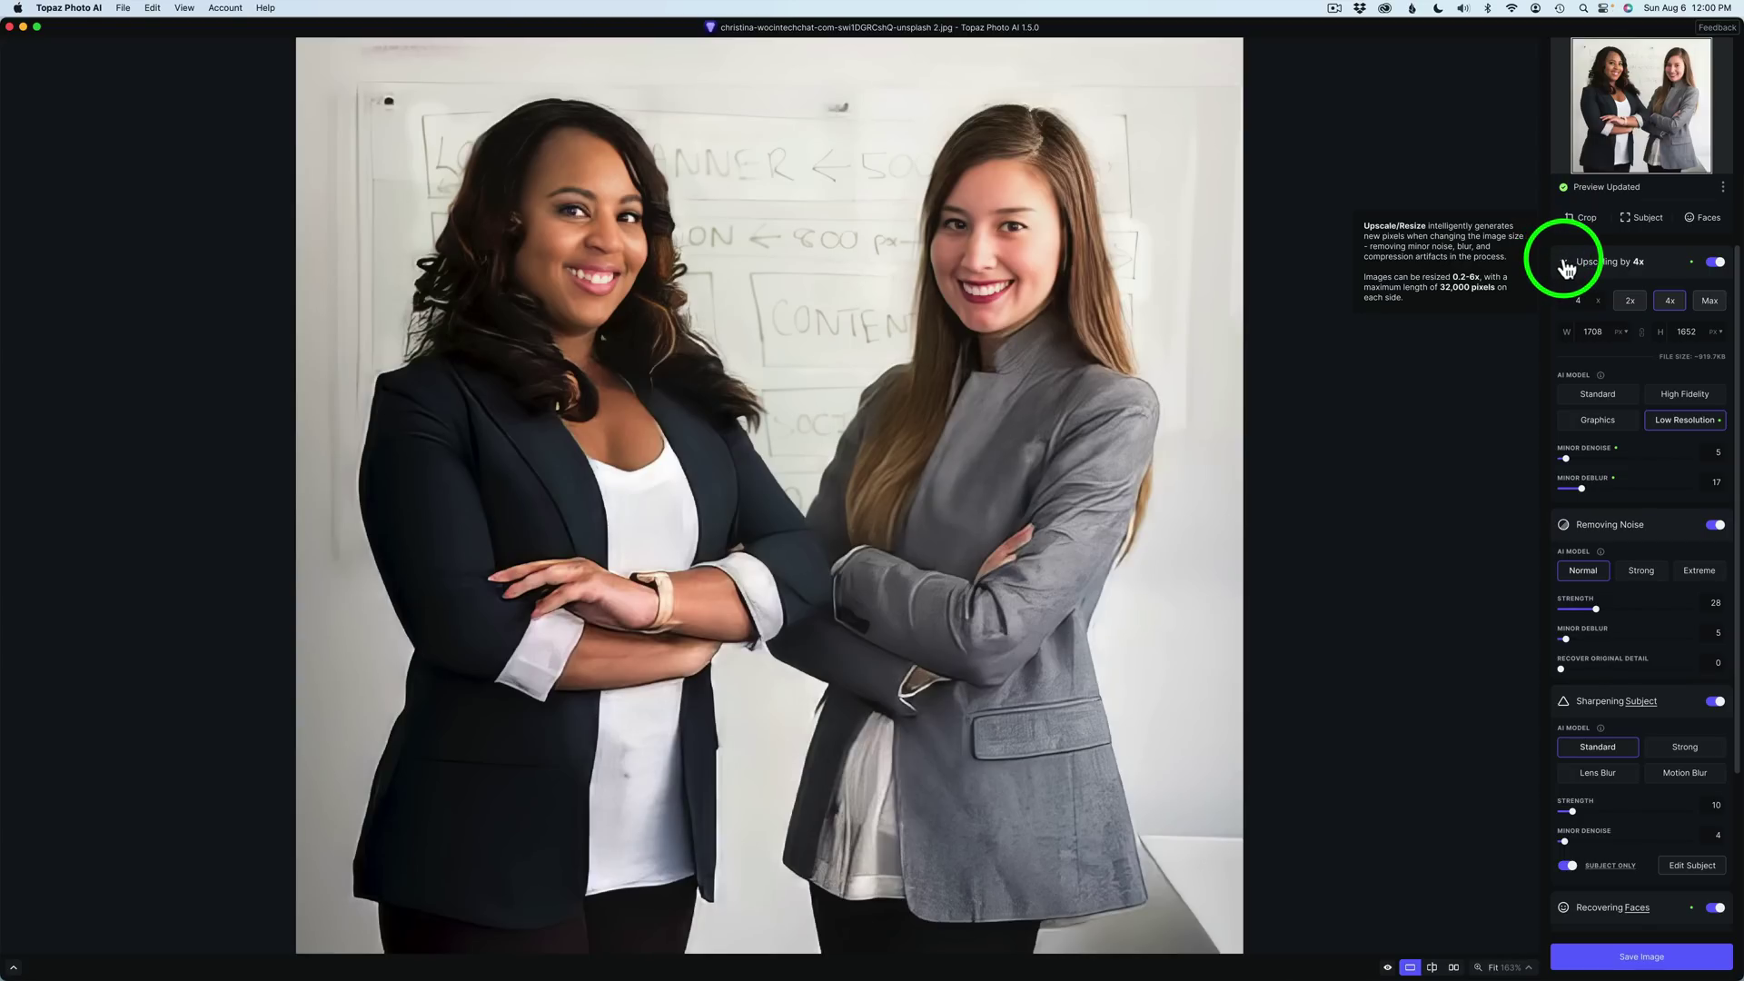
mouse_move(1559, 531)
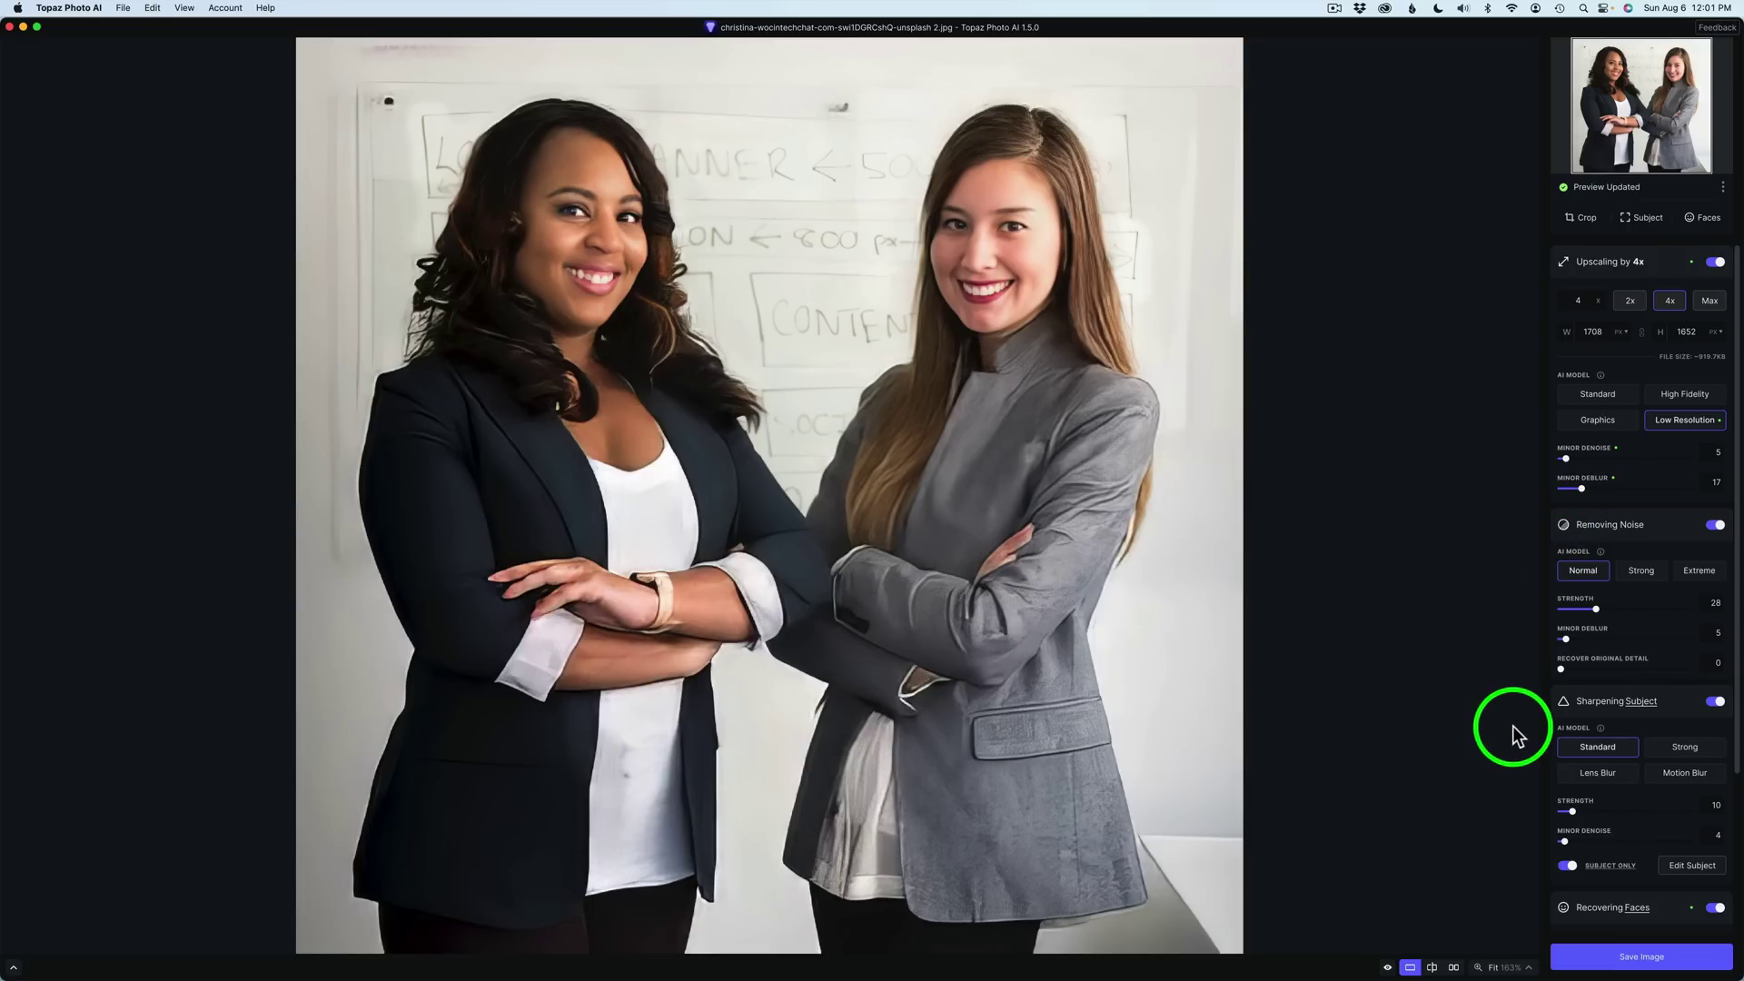
mouse_move(1564, 705)
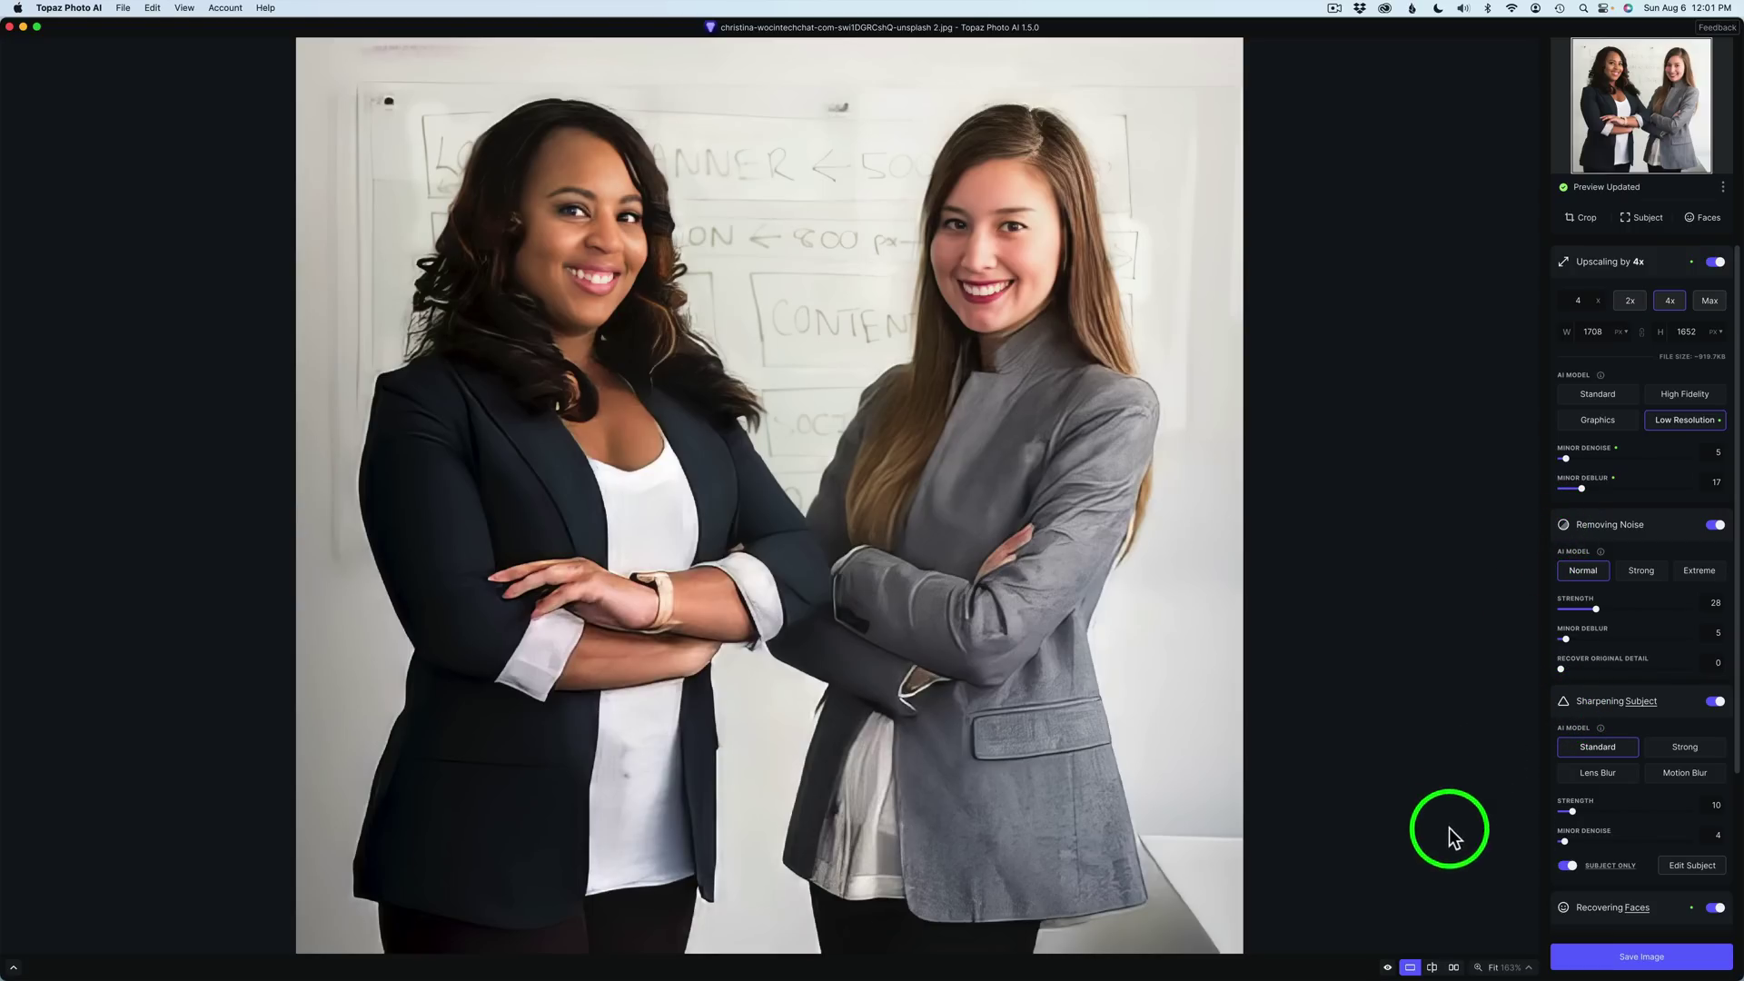
mouse_move(1560, 908)
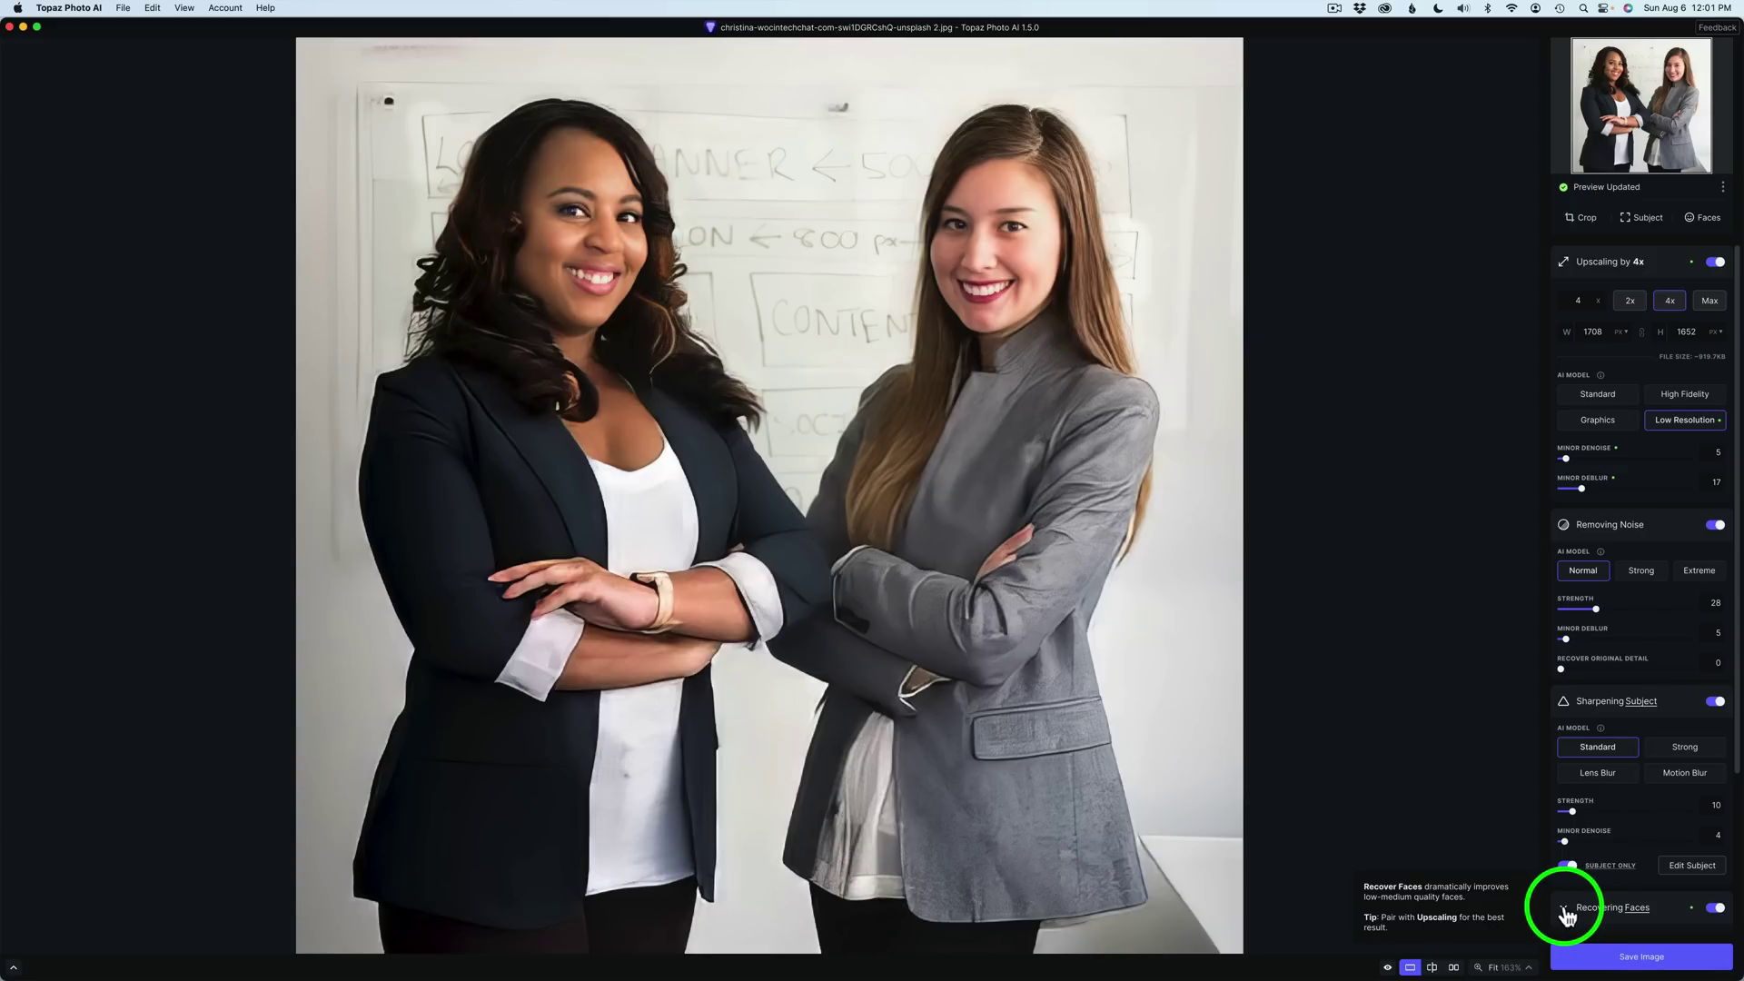